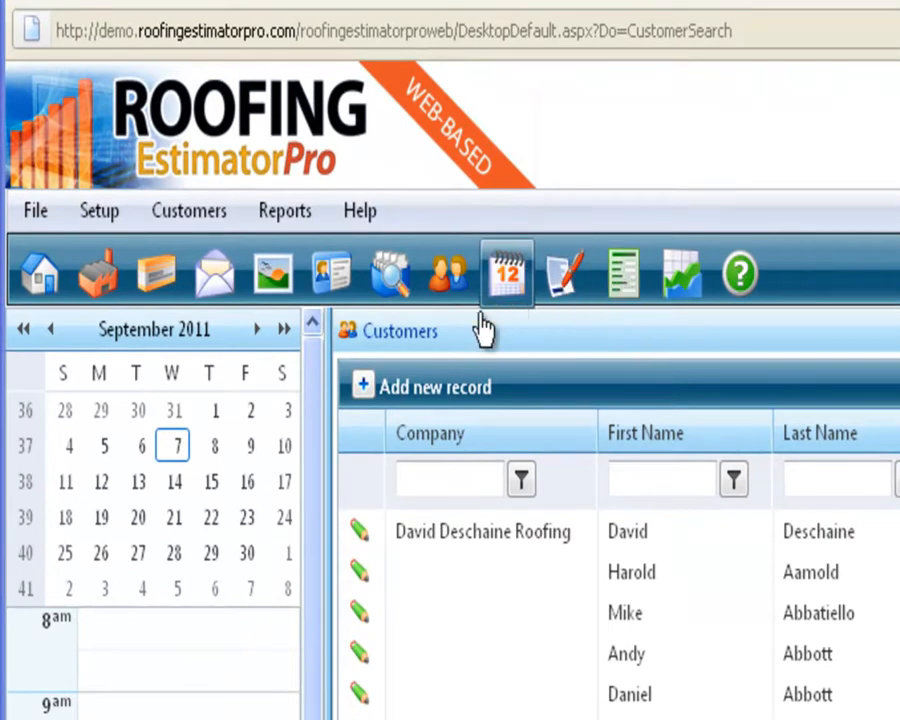
Refresh the Customers list and add a new, empty customer record.
{"action": "left_click", "coordinate": [448, 273]}
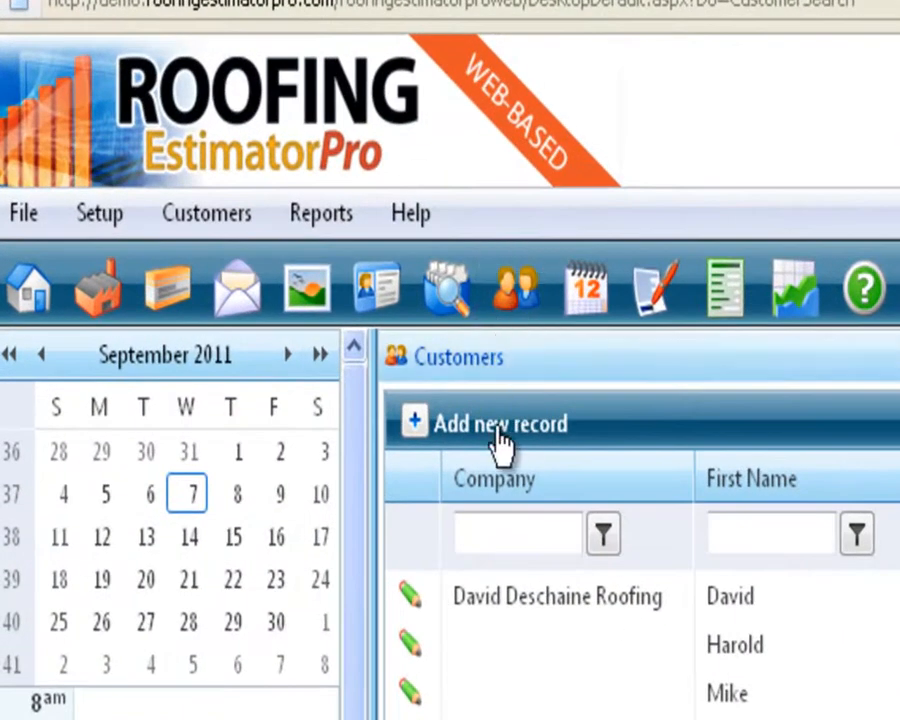
{"action": "left_click", "coordinate": [500, 424]}
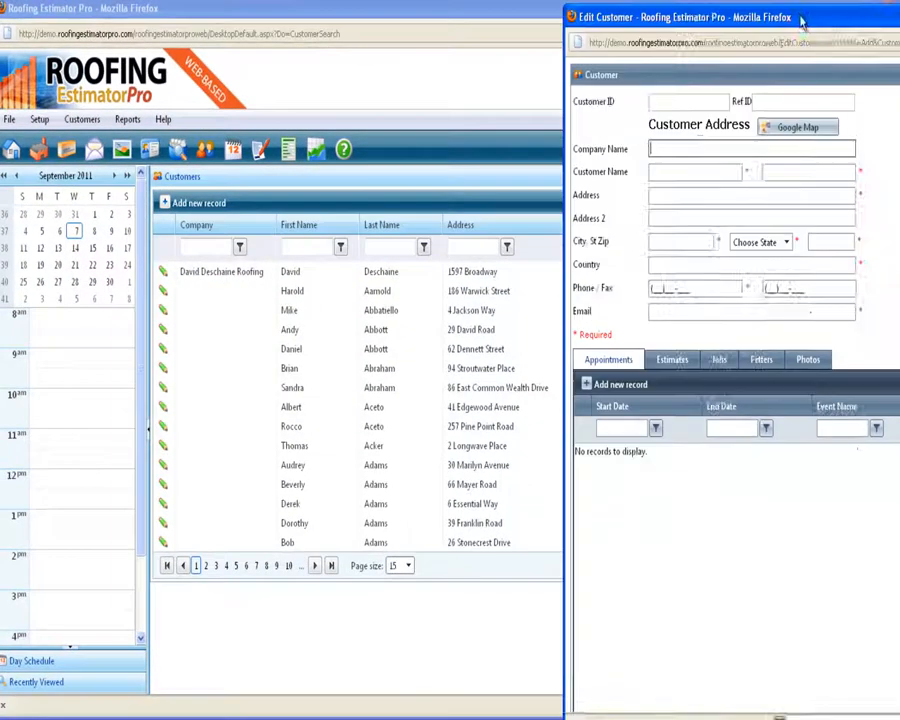
Enter the new customer's first name, last name and street address.
{"action": "left_click_drag", "start_coordinate": [799, 22], "coordinate": [504, 24]}
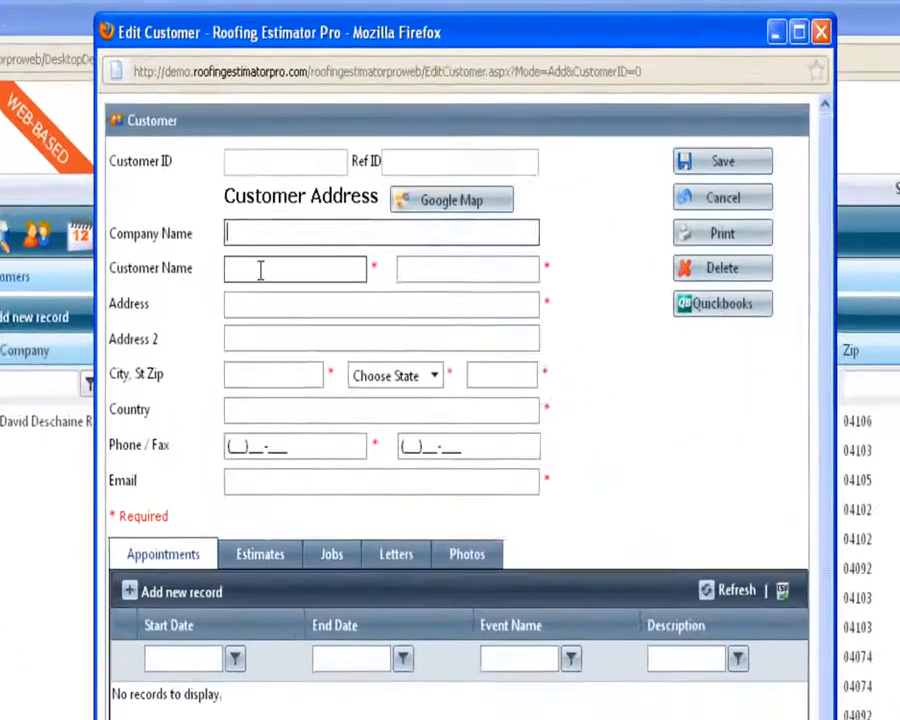
{"action": "left_click", "coordinate": [350, 172]}
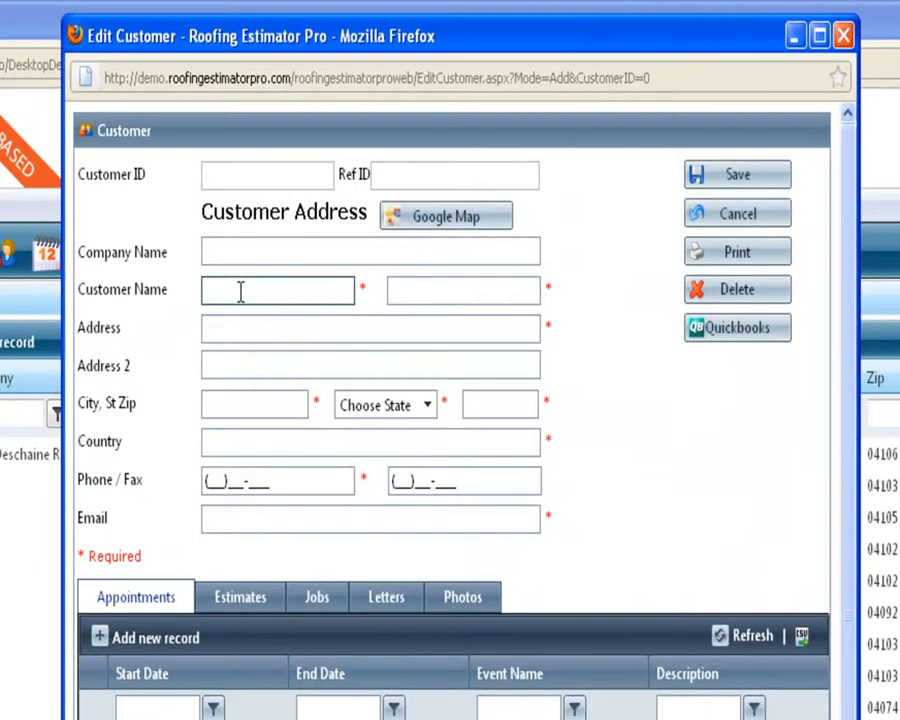
{"action": "type", "text": "David"}
{"action": "key", "text": "Tab"}
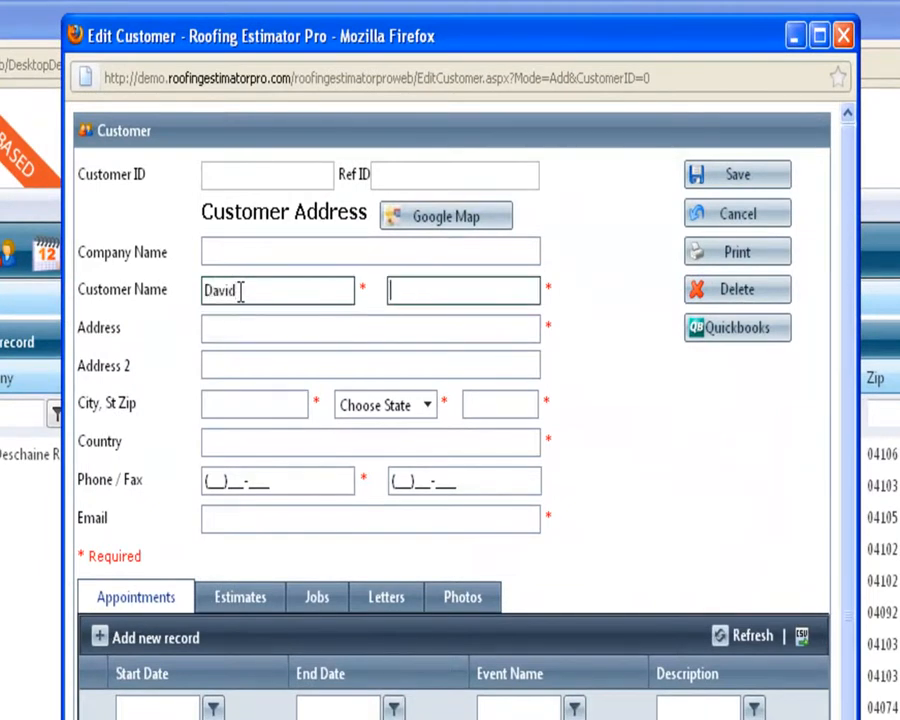
{"action": "type", "text": "TestingJob"}
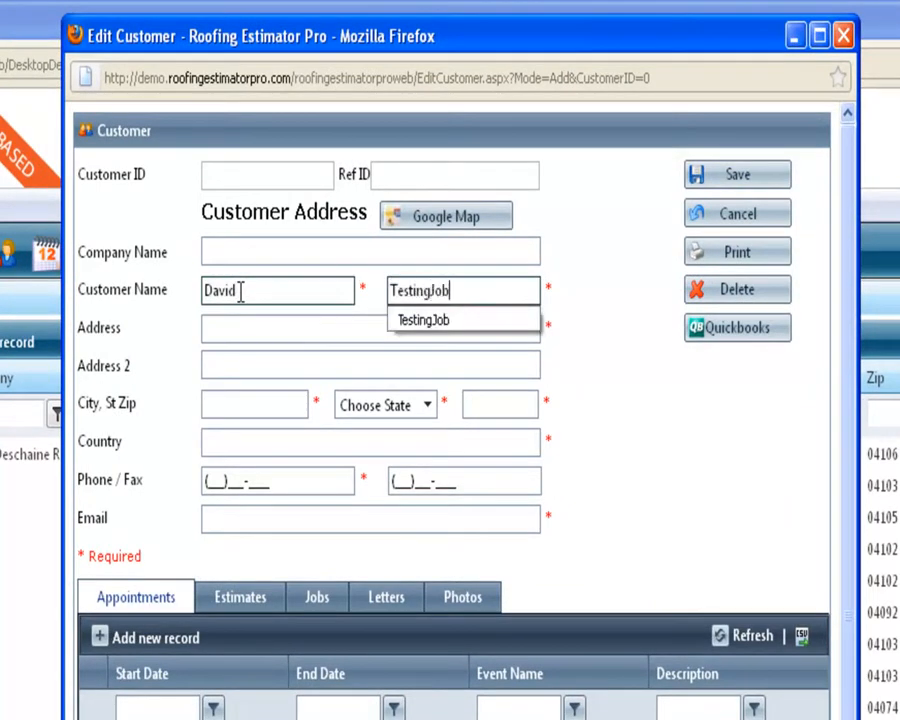
{"action": "key", "text": "Tab"}
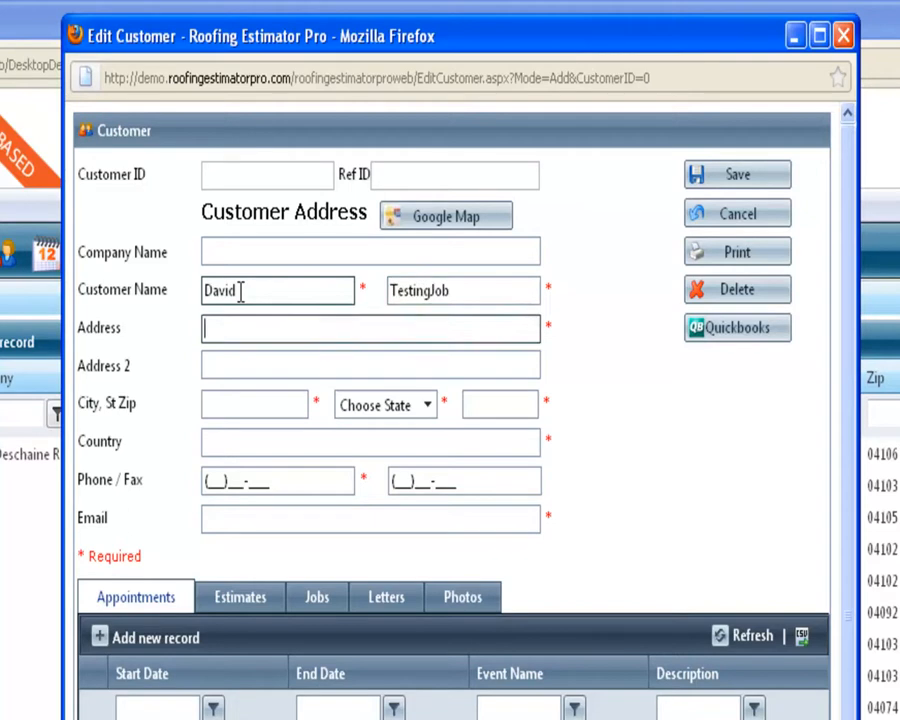
{"action": "type", "text": "1"}
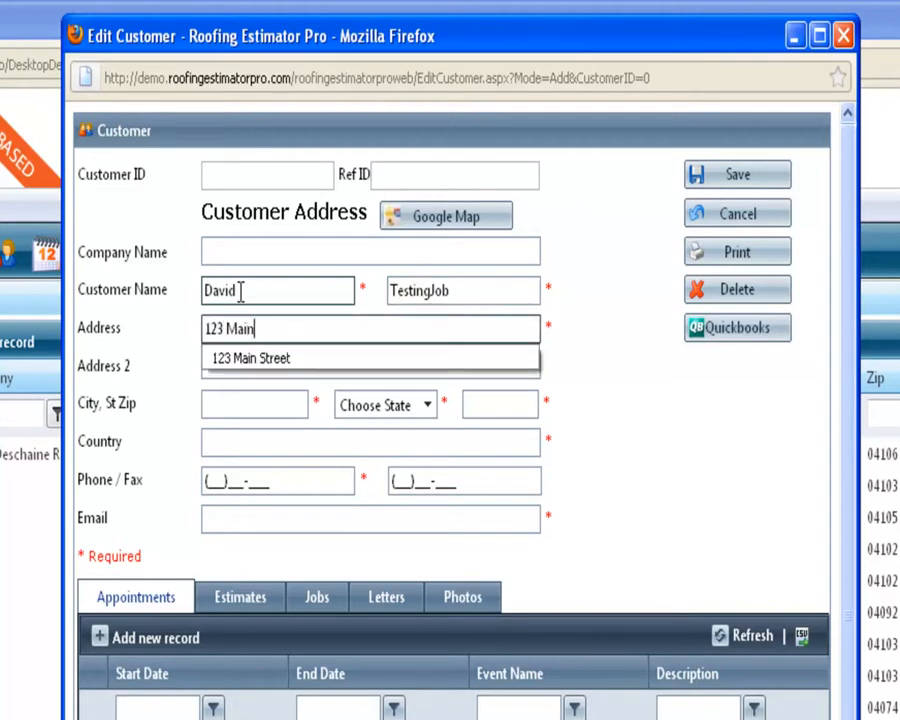
{"action": "type", "text": "23 Main"}
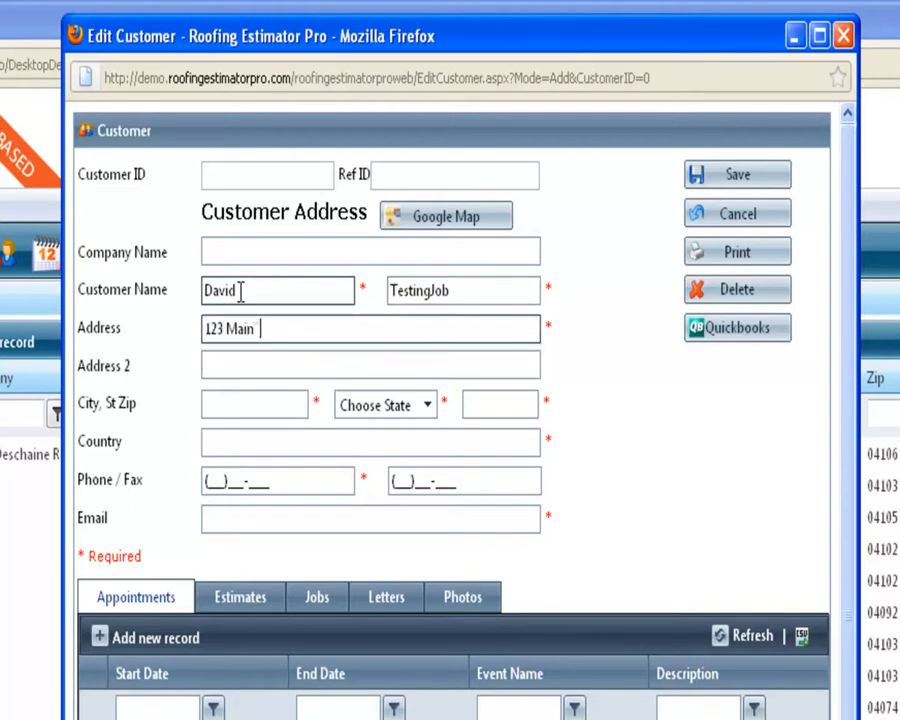
{"action": "key", "text": "BackSpace"}
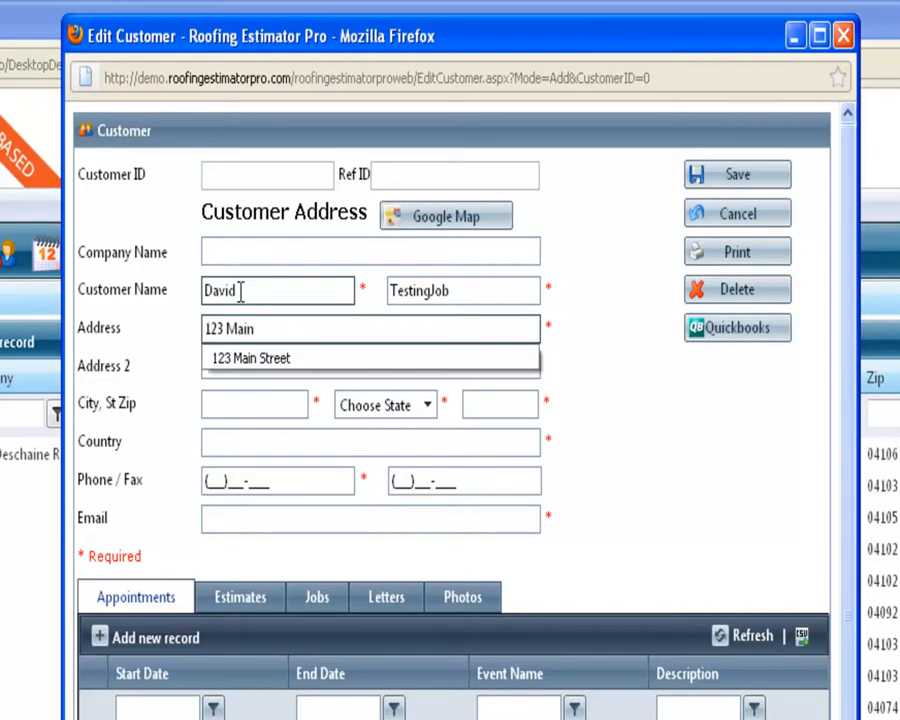
Fill in the customer's city, state, zip code and country.
{"action": "left_click", "coordinate": [297, 402]}
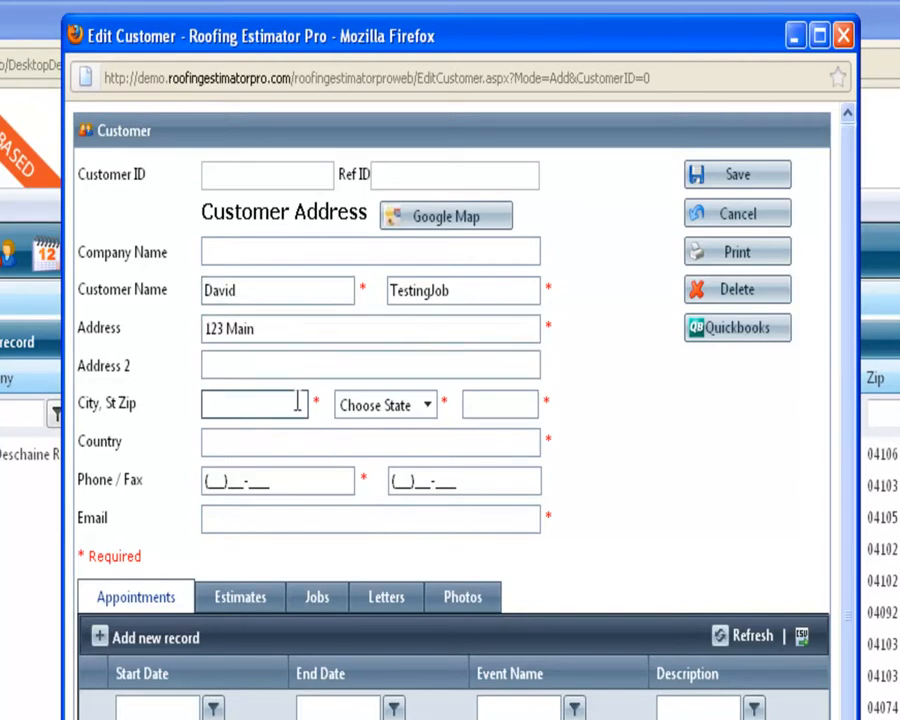
{"action": "type", "text": "South Portland"}
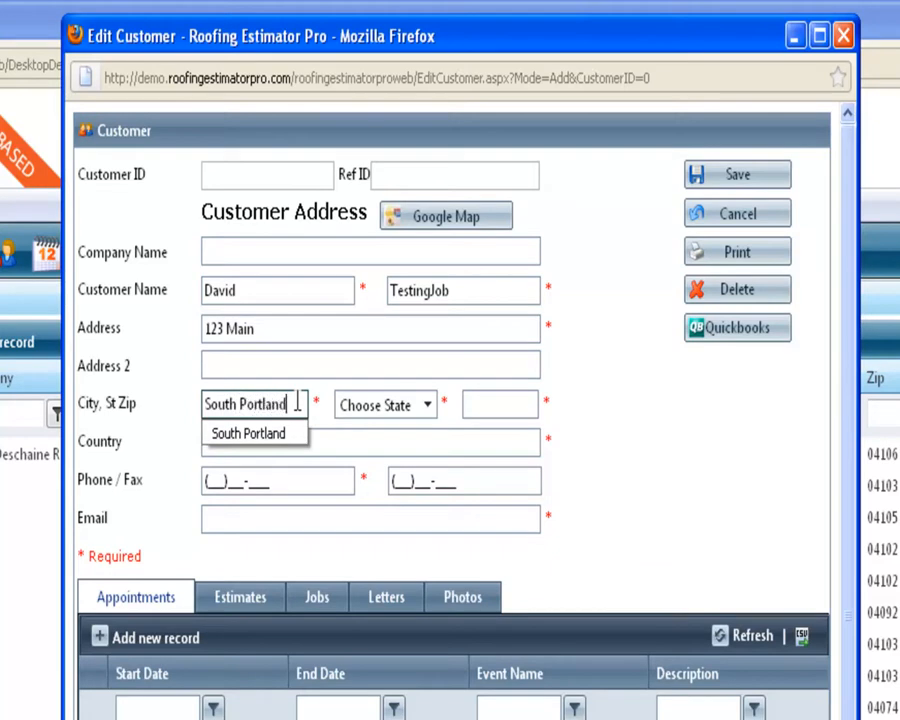
{"action": "key", "text": "Tab"}
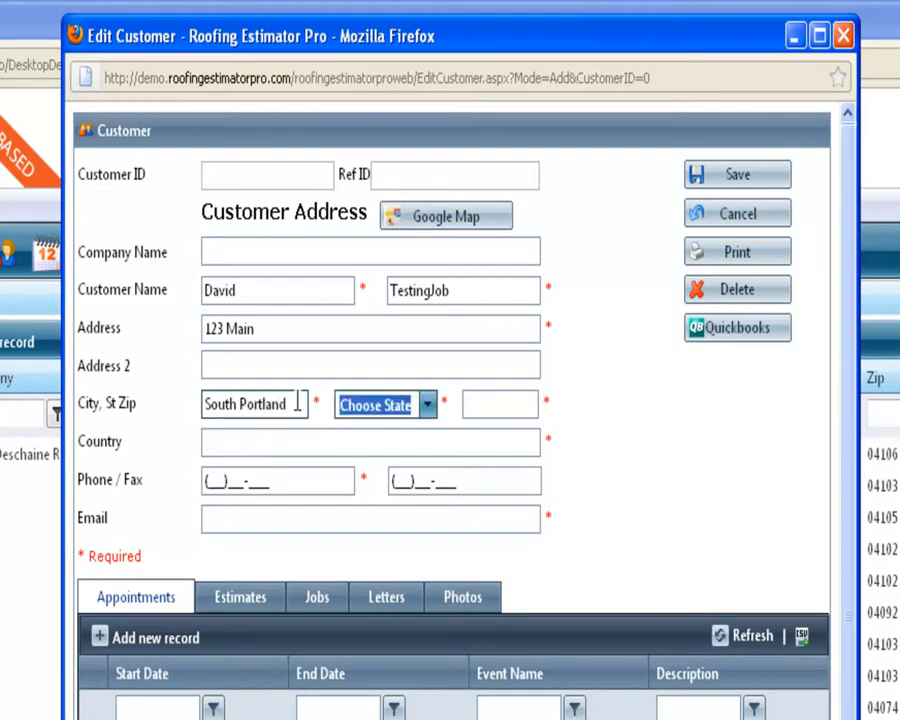
{"action": "key", "text": "m"}
{"action": "key", "text": "Tab"}
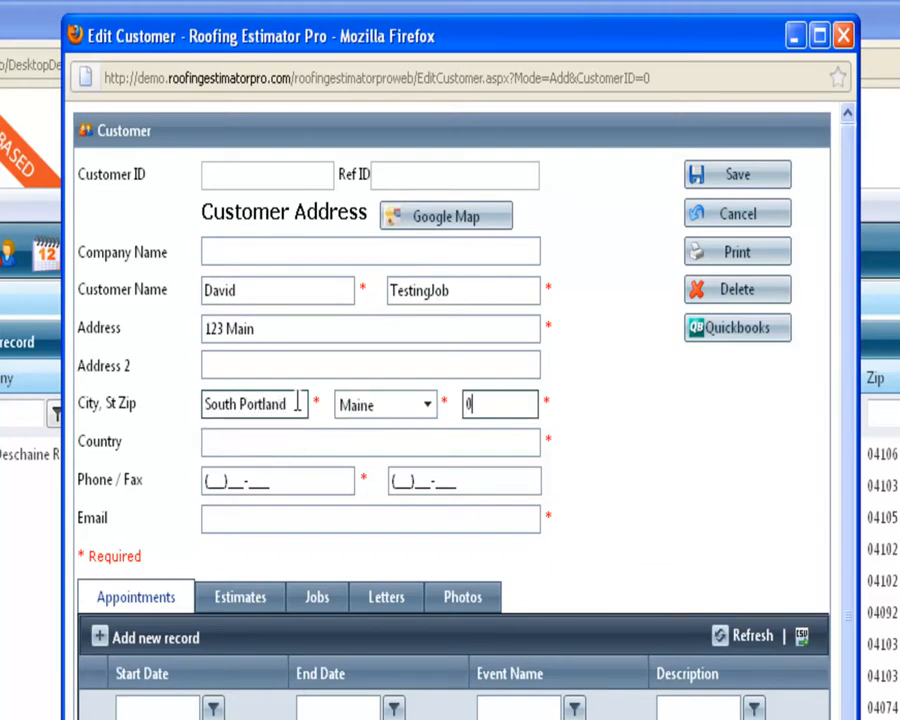
{"action": "type", "text": "04106"}
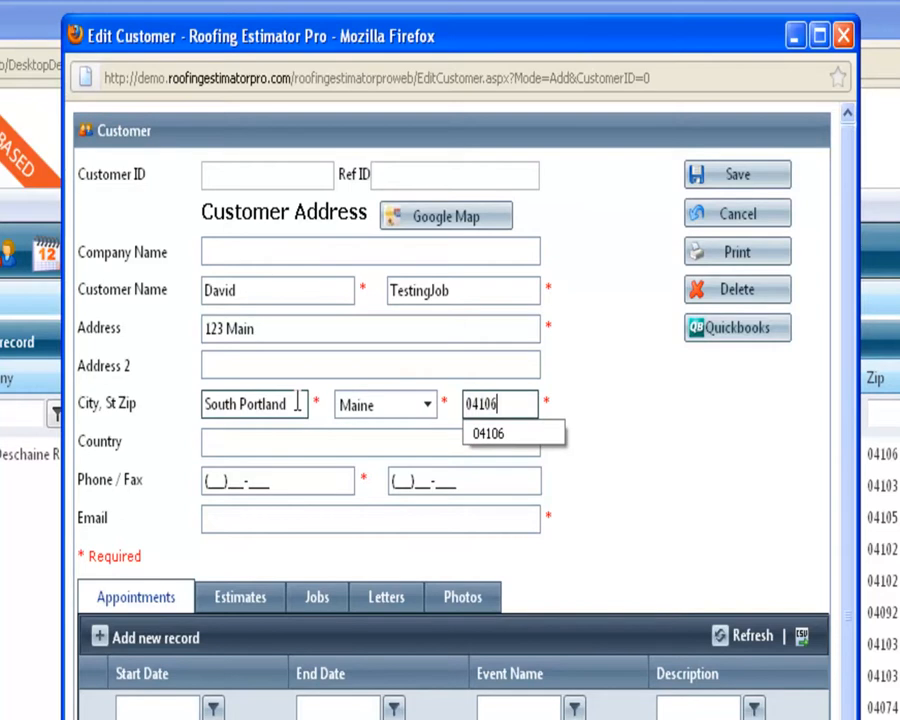
{"action": "left_click", "coordinate": [254, 440]}
{"action": "type", "text": "U"}
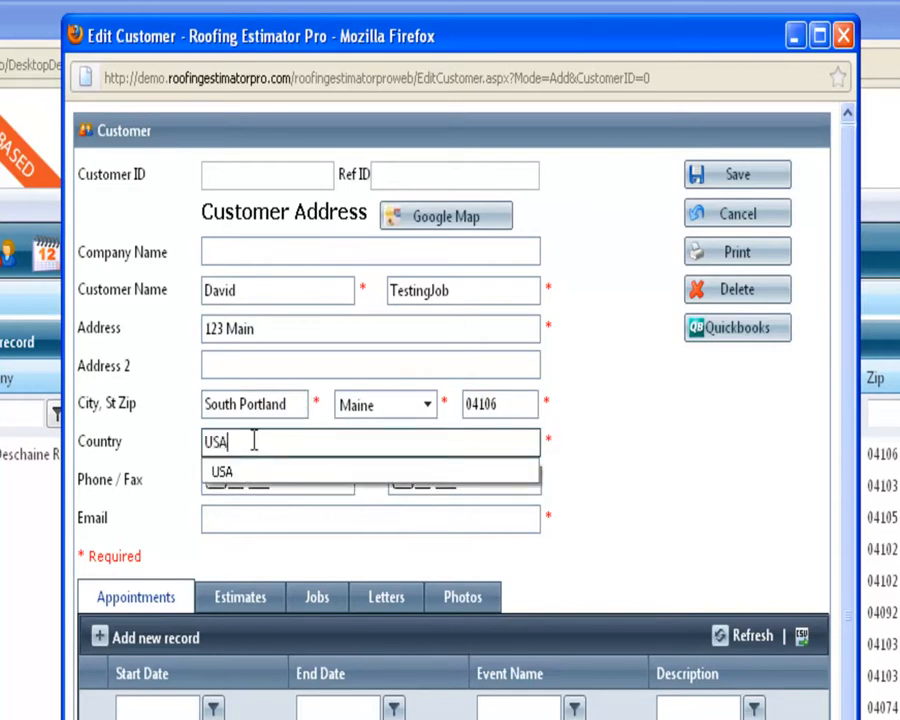
{"action": "type", "text": "SA"}
{"action": "key", "text": "Tab"}
Add the customer's phone, fax and e-mail, then save the record.
{"action": "type", "text": "20"}
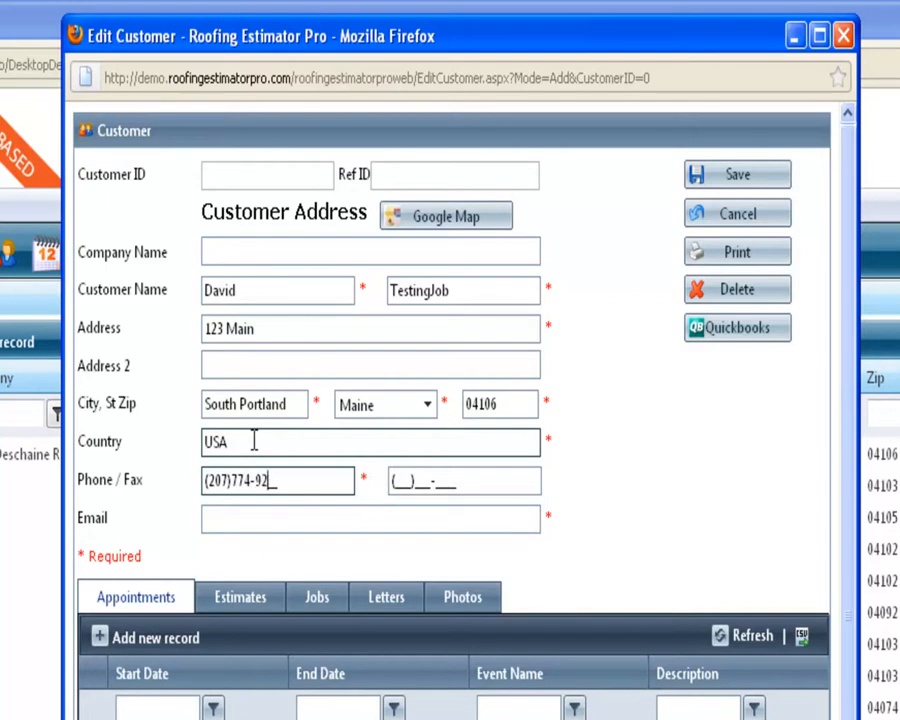
{"action": "key", "text": "Tab"}
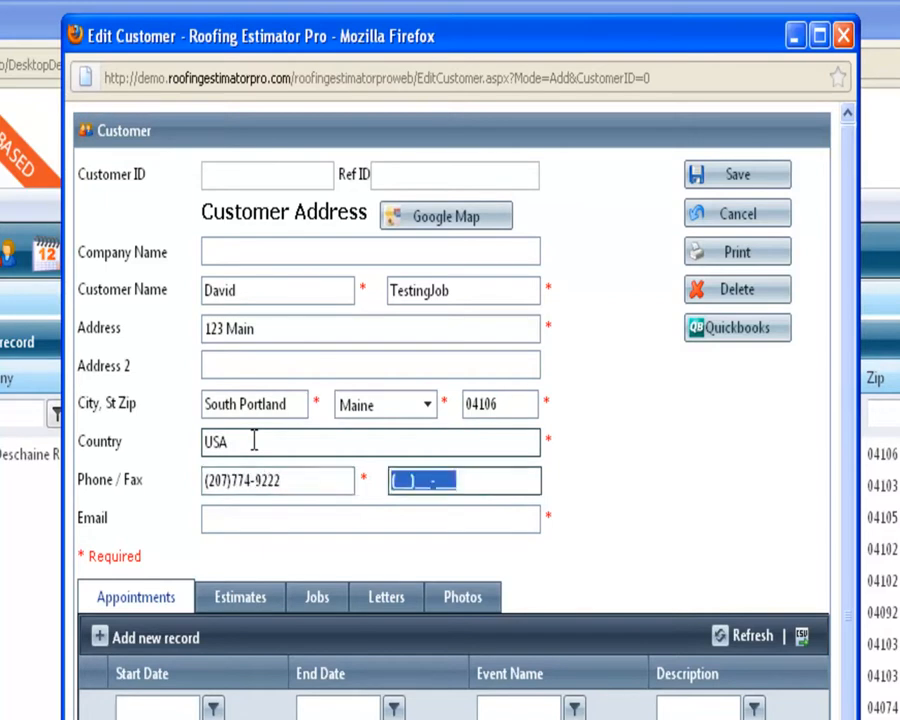
{"action": "left_click", "coordinate": [313, 480]}
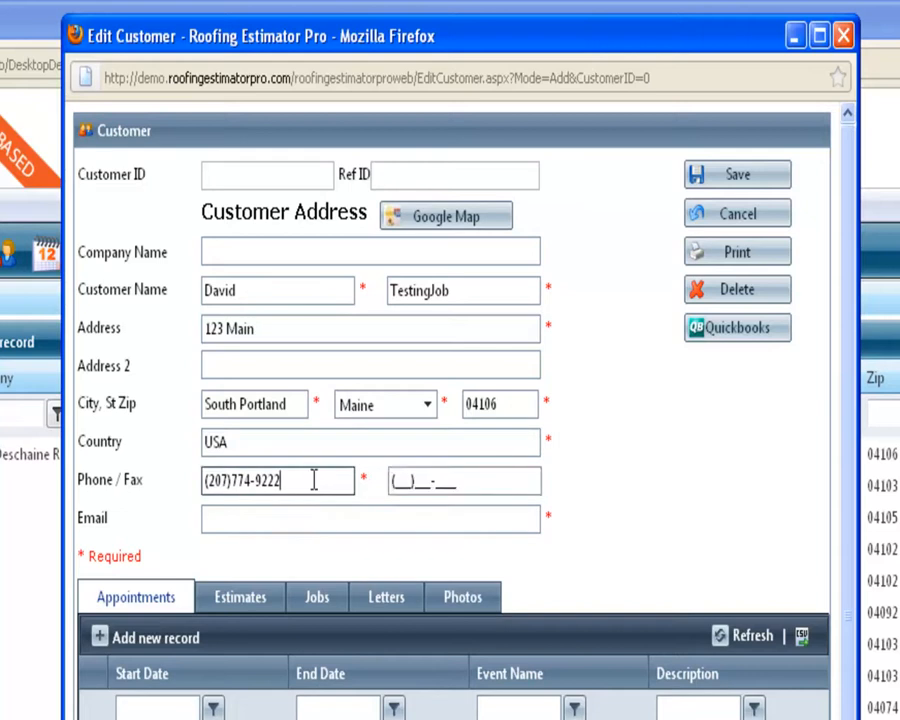
{"action": "left_click", "coordinate": [437, 484]}
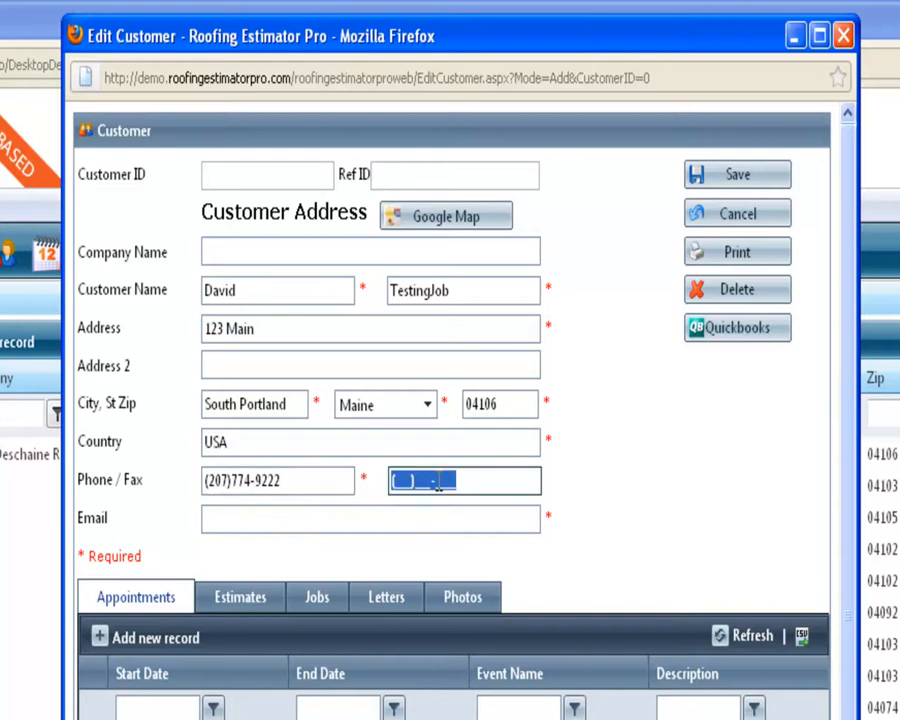
{"action": "left_click", "coordinate": [406, 517]}
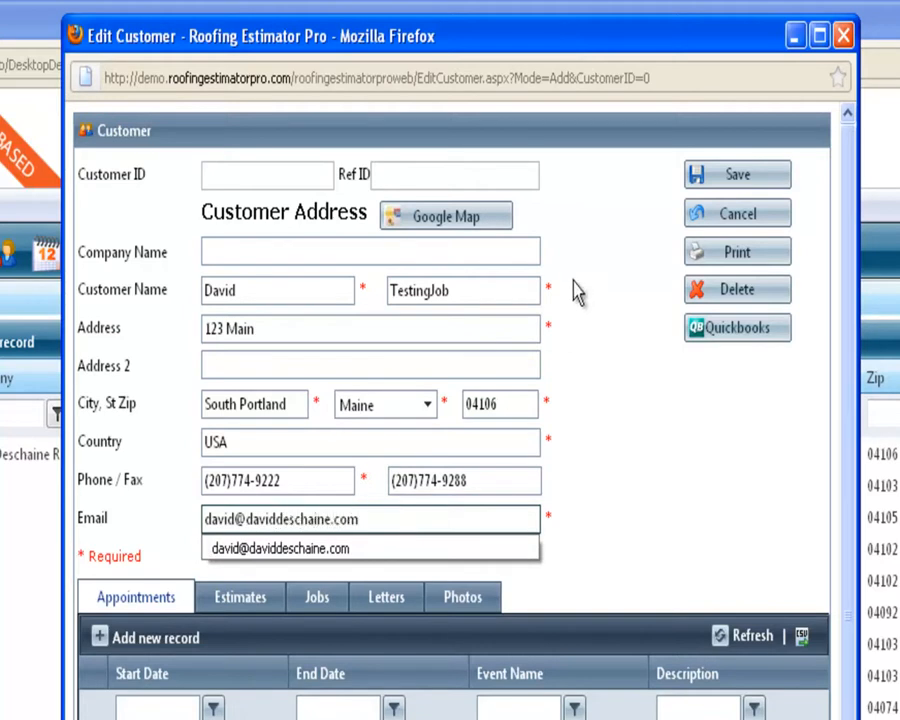
{"action": "left_click", "coordinate": [731, 186]}
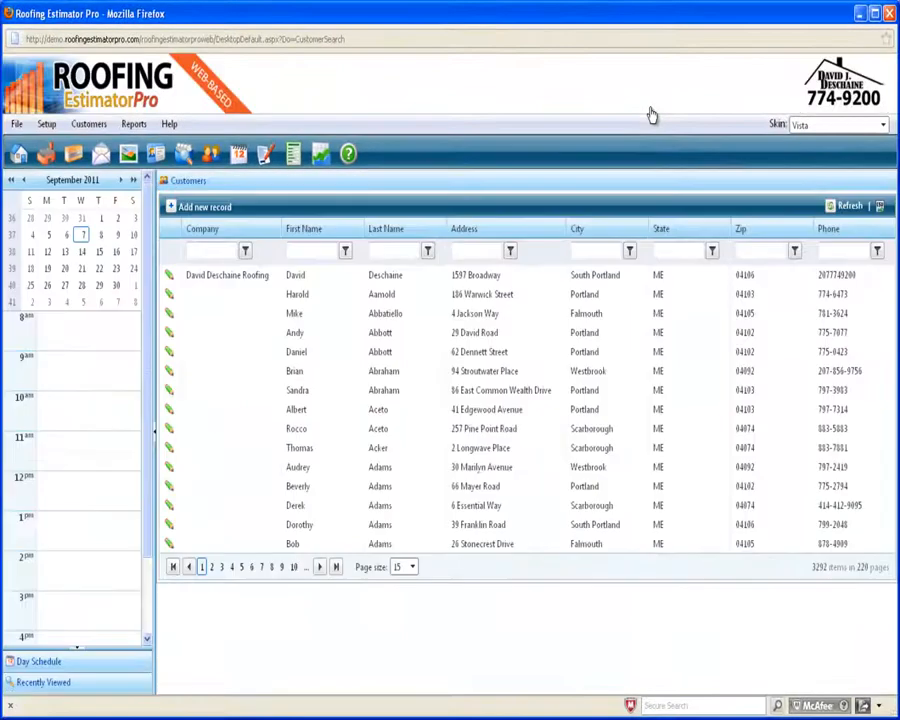
Filter the customer list on the Last Name column by the test customer's surname.
{"action": "left_click", "coordinate": [391, 252]}
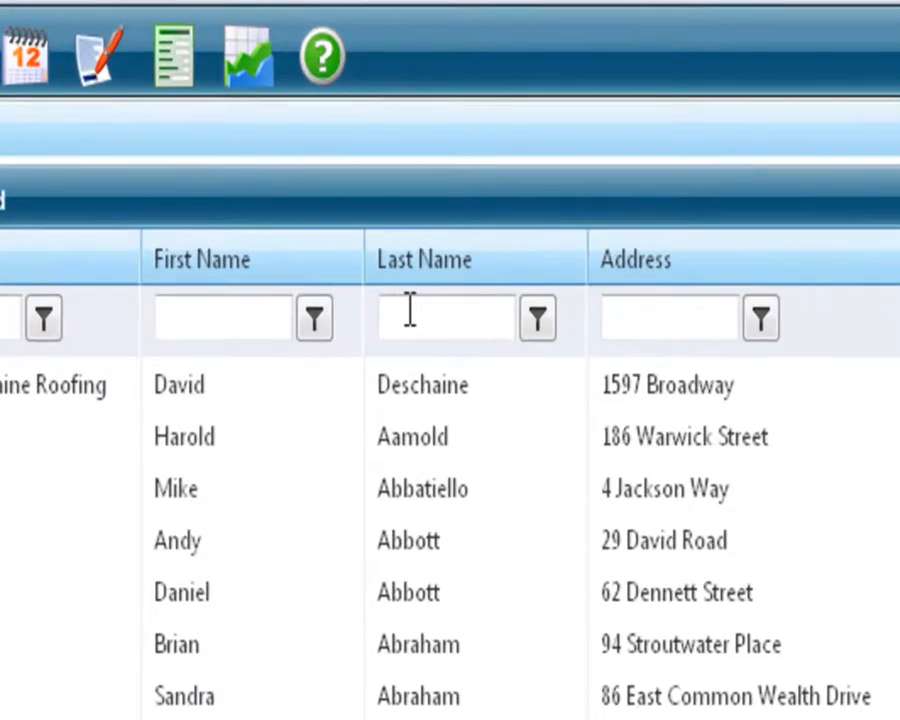
{"action": "type", "text": "Testin"}
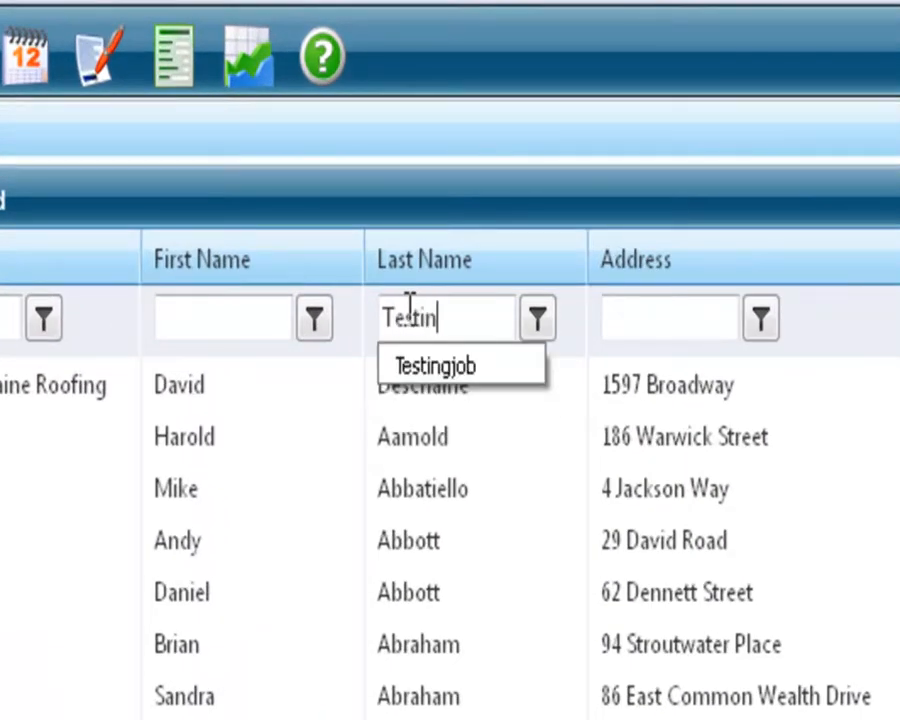
{"action": "type", "text": "job"}
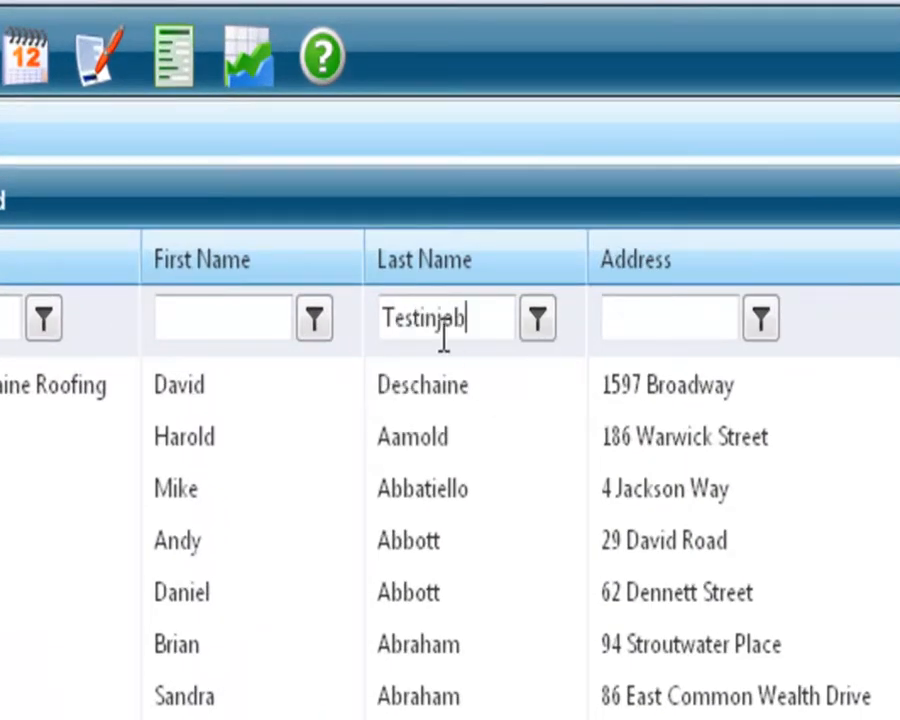
{"action": "type", "text": "g"}
{"action": "left_click", "coordinate": [537, 318]}
{"action": "scroll", "coordinate": [612, 410], "scroll_direction": "down", "scroll_amount": 2}
{"action": "left_click", "coordinate": [612, 400]}
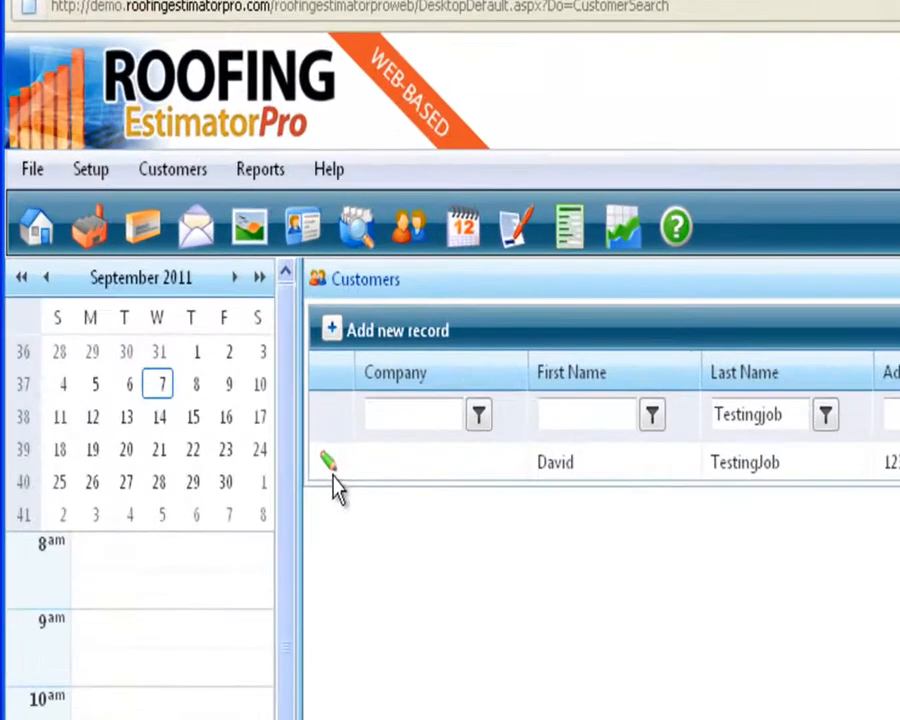
Open the filtered customer's record and add a new appointment under Appointments.
{"action": "left_click", "coordinate": [330, 468]}
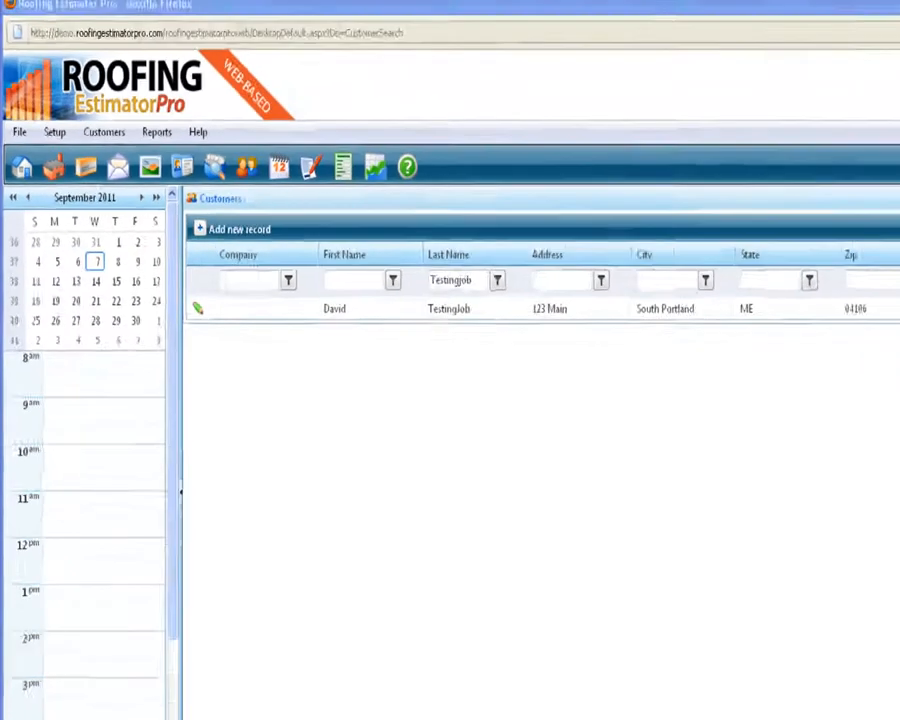
{"action": "left_click_drag", "start_coordinate": [697, 27], "coordinate": [547, 24]}
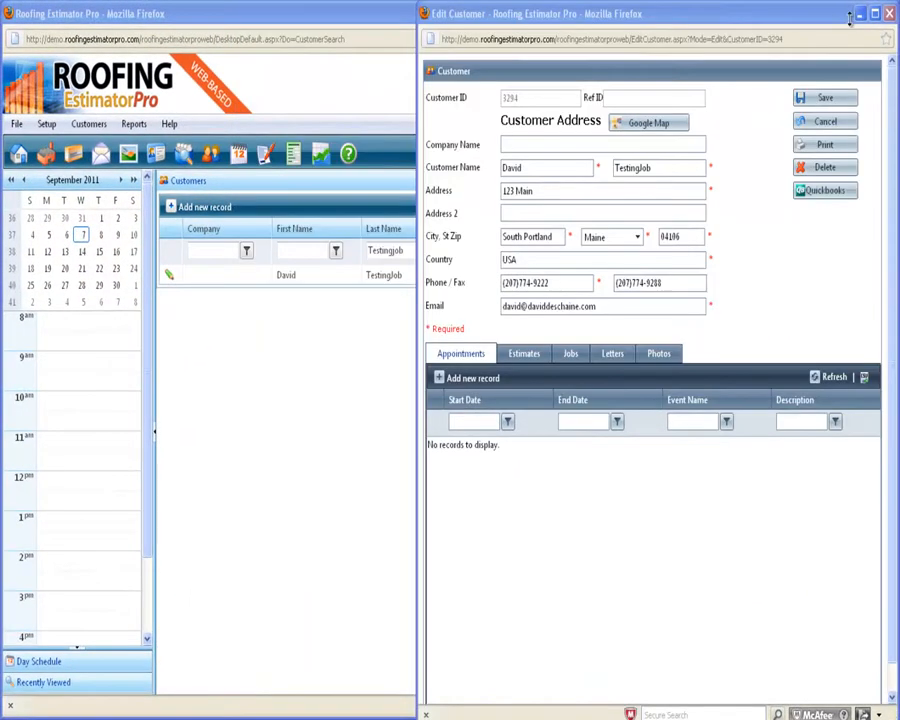
{"action": "left_click", "coordinate": [470, 378]}
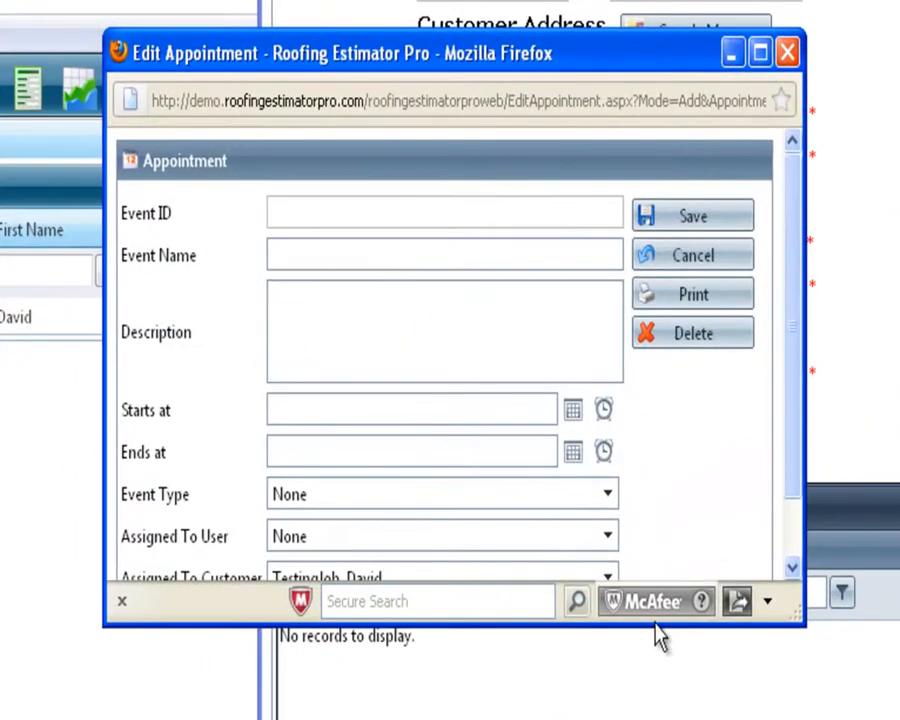
Name the appointment Roofing Estimate and copy that name into the Description.
{"action": "left_click_drag", "start_coordinate": [638, 628], "coordinate": [638, 715]}
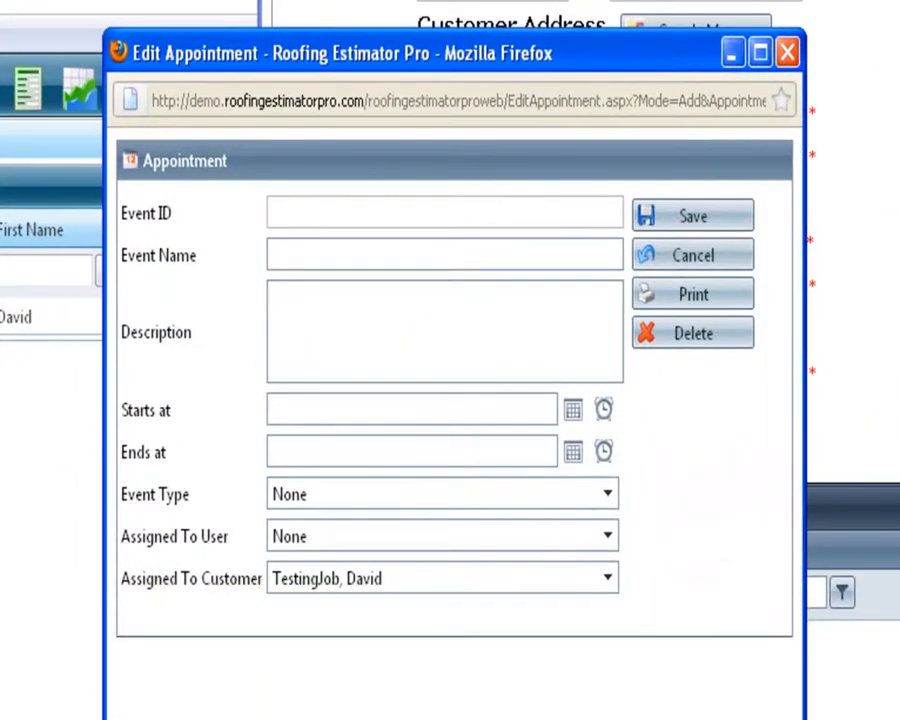
{"action": "left_click", "coordinate": [551, 259]}
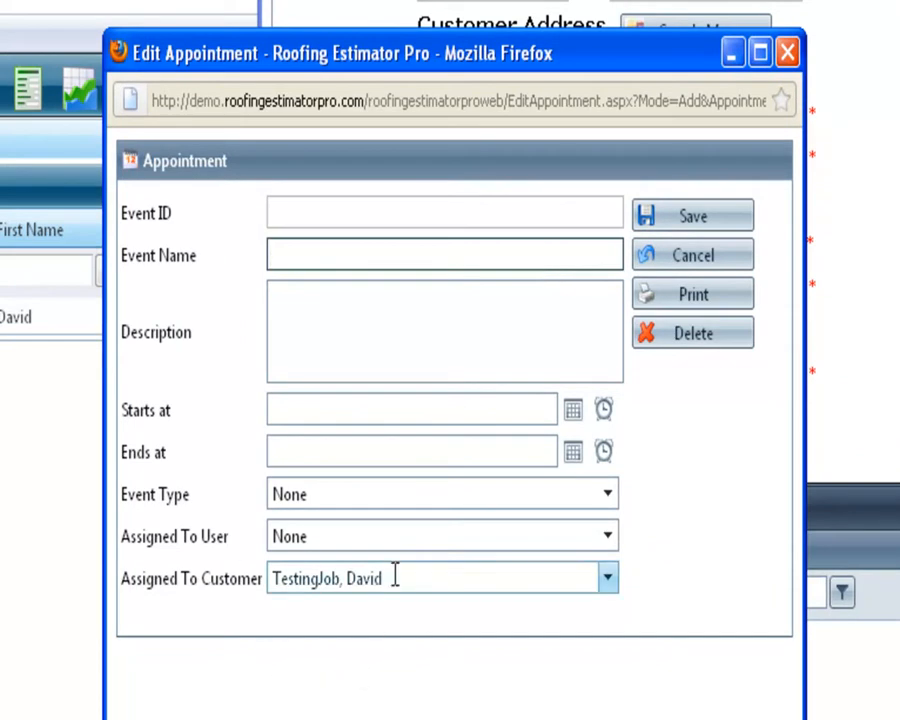
{"action": "left_click", "coordinate": [335, 287]}
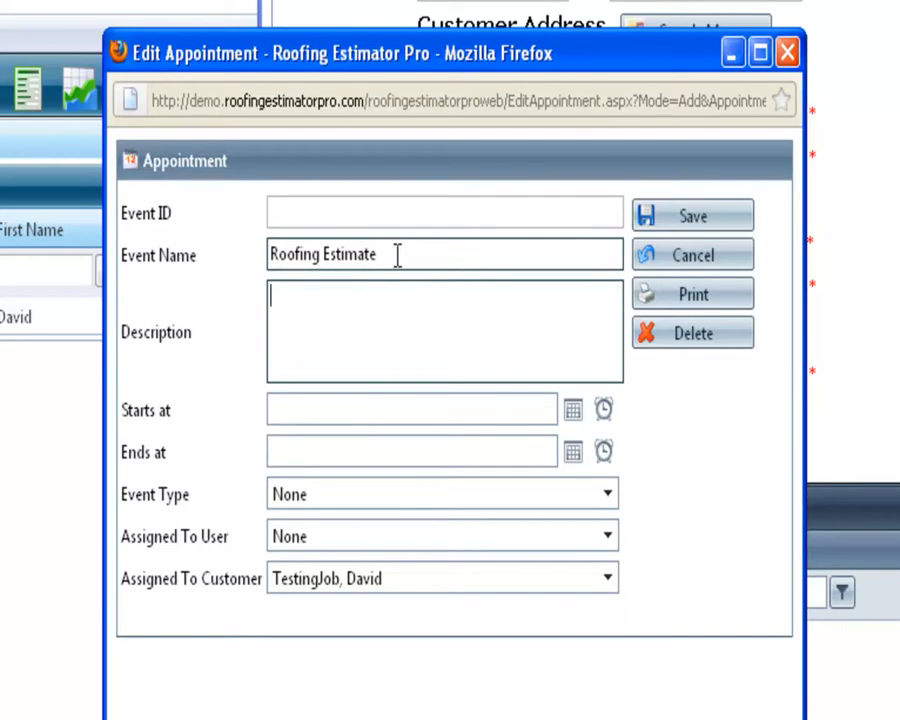
{"action": "left_click_drag", "start_coordinate": [398, 254], "coordinate": [201, 262]}
{"action": "right_click", "coordinate": [306, 253]}
{"action": "left_click", "coordinate": [364, 350]}
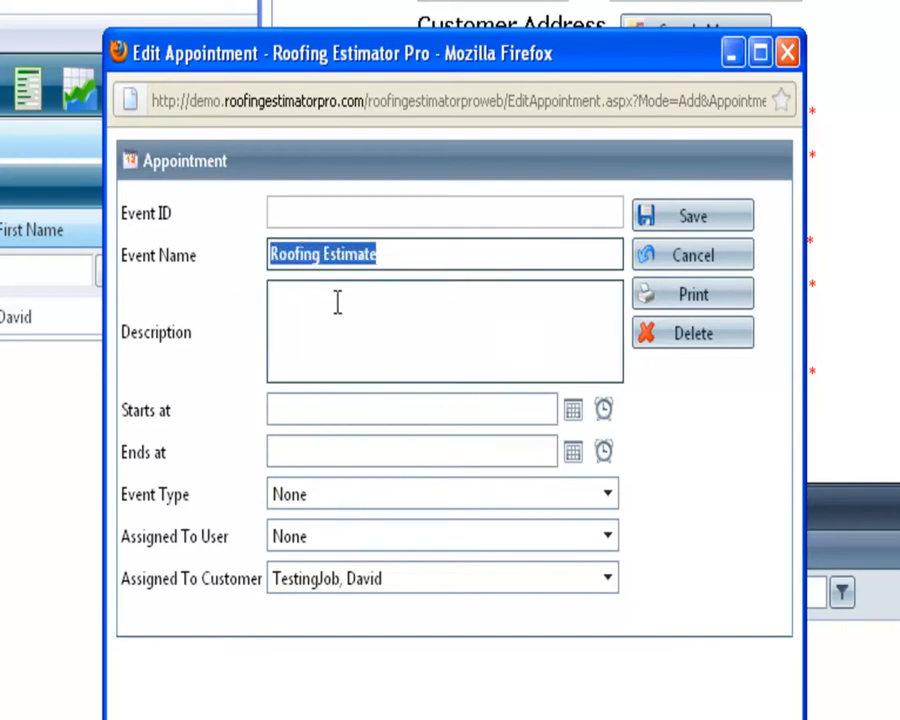
{"action": "right_click", "coordinate": [340, 307]}
{"action": "left_click", "coordinate": [381, 414]}
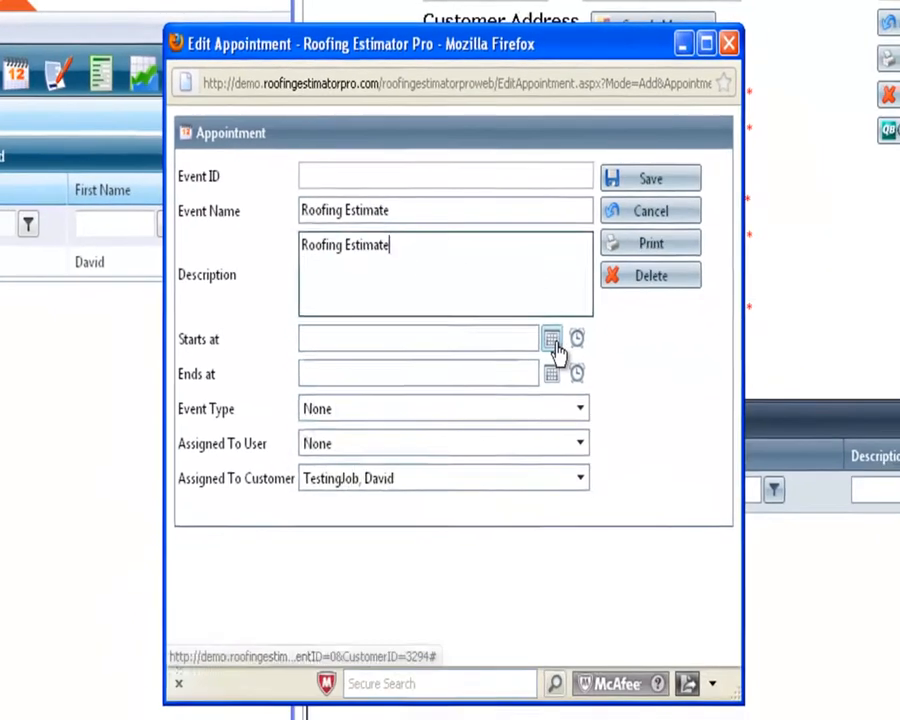
Schedule the appointment for 9/13/2011 from 1:00 PM to 4:00 PM.
{"action": "left_click", "coordinate": [572, 410]}
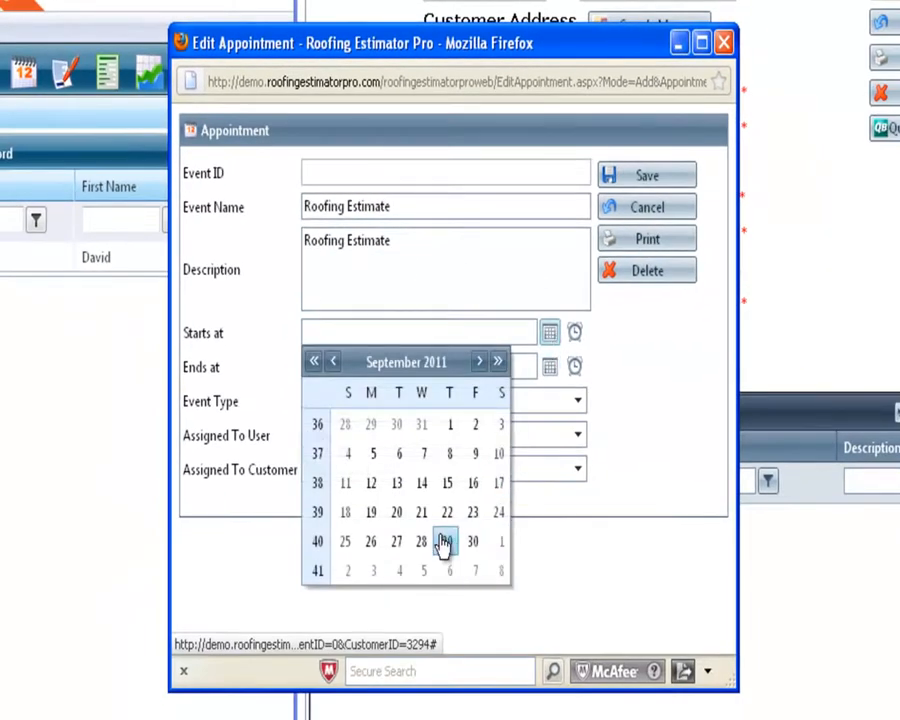
{"action": "left_click", "coordinate": [397, 485]}
{"action": "left_click", "coordinate": [574, 333]}
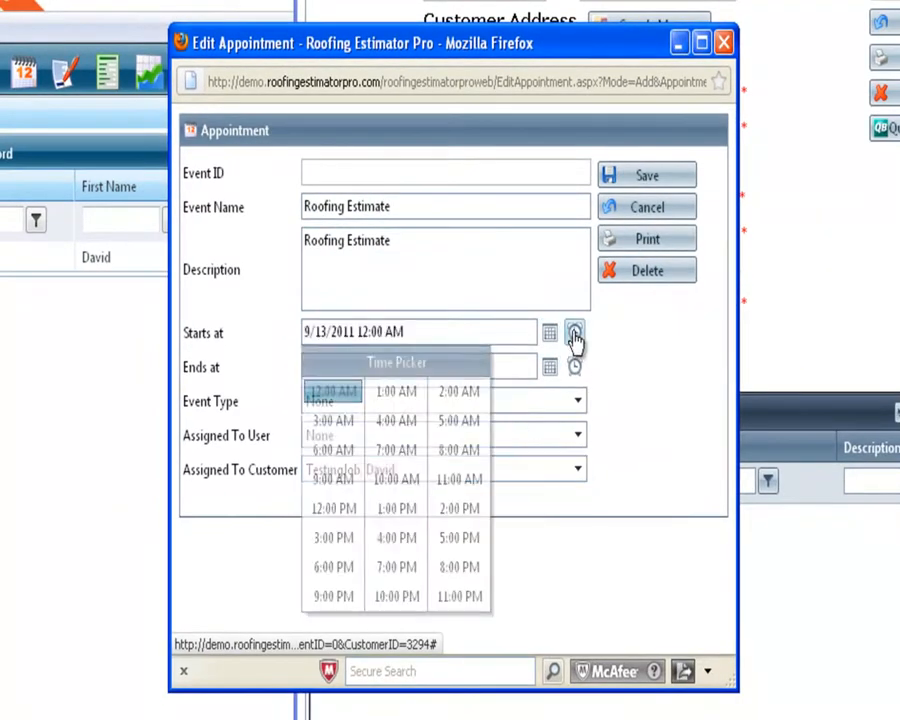
{"action": "left_click", "coordinate": [394, 512]}
{"action": "left_click", "coordinate": [549, 368]}
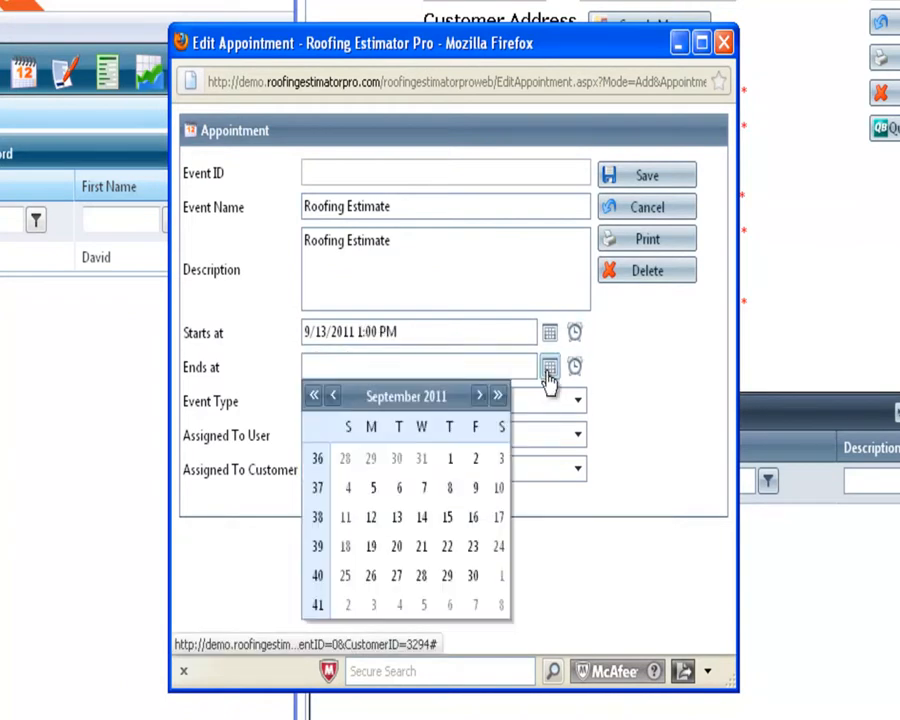
{"action": "left_click", "coordinate": [399, 517]}
{"action": "left_click", "coordinate": [574, 367]}
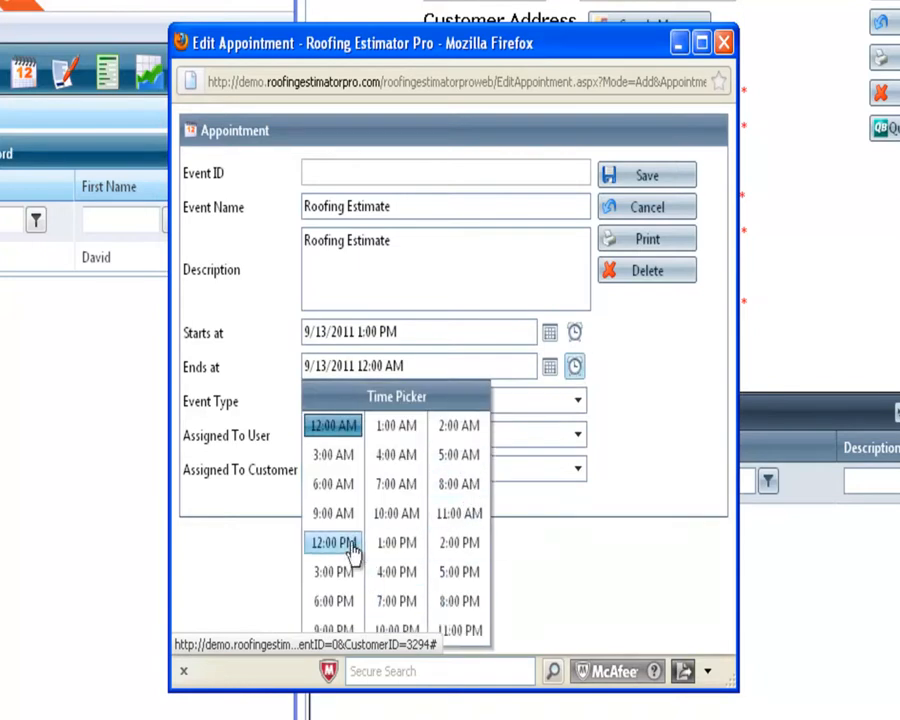
{"action": "left_click", "coordinate": [389, 460]}
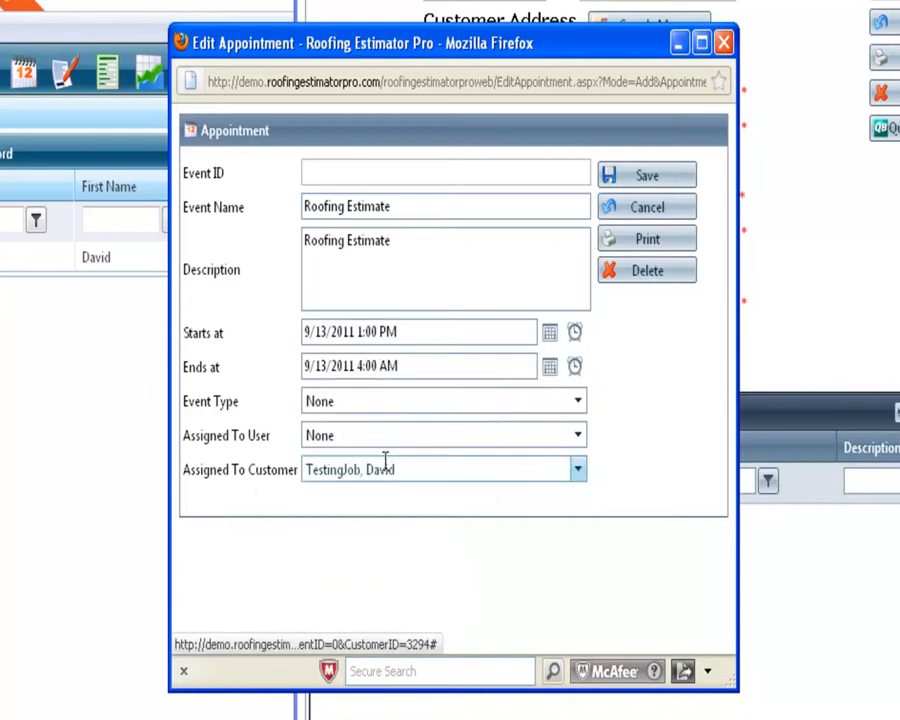
{"action": "left_click", "coordinate": [577, 369]}
{"action": "left_click", "coordinate": [404, 576]}
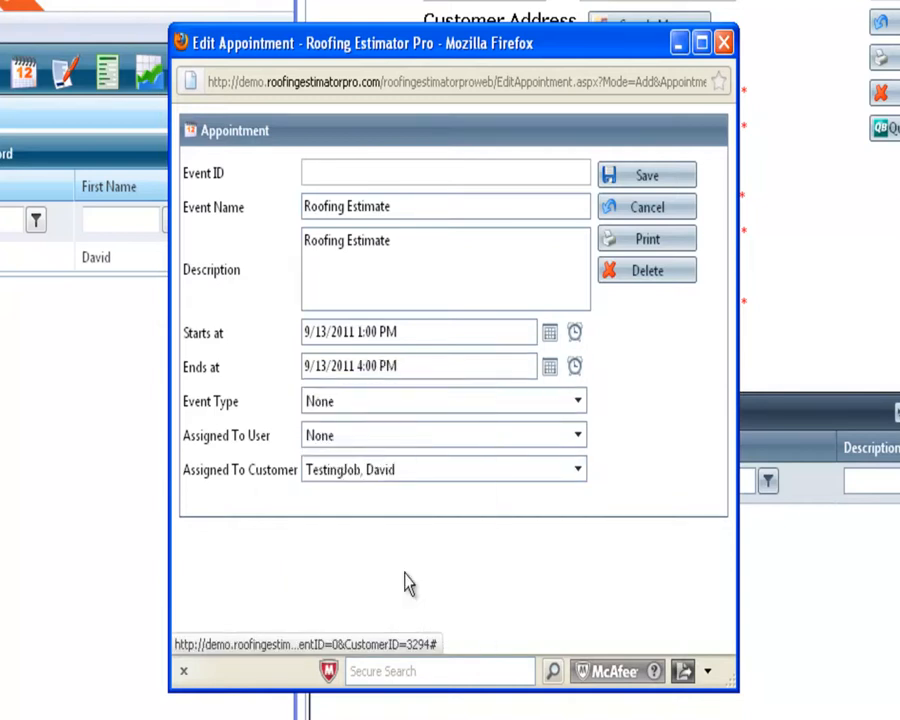
Set event type Roofing Estimate, assign a user, save, and open the Event Calendar.
{"action": "left_click", "coordinate": [367, 406]}
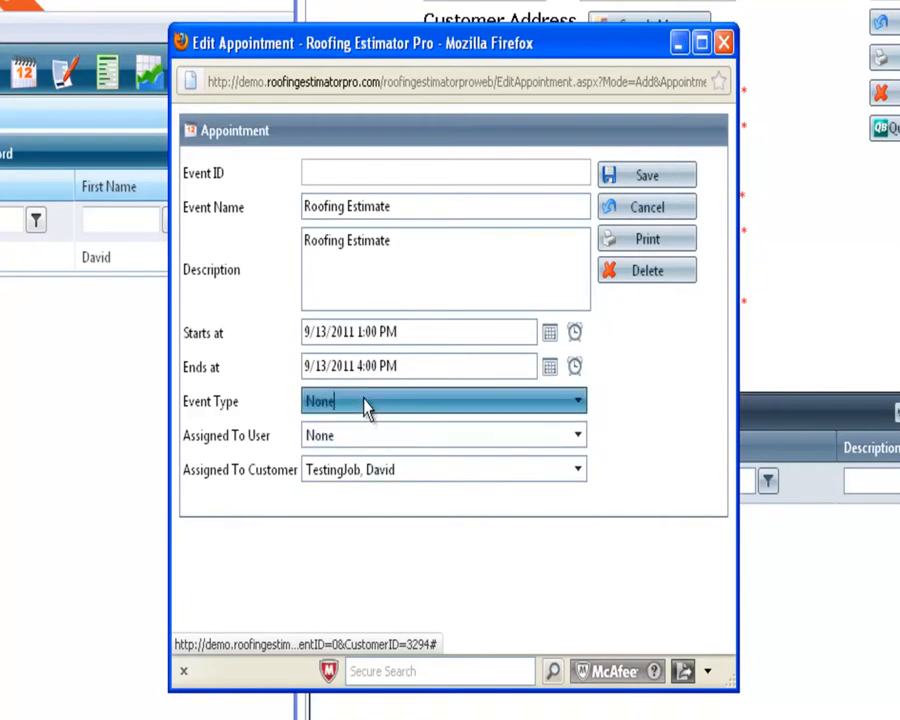
{"action": "left_click", "coordinate": [397, 507]}
{"action": "left_click", "coordinate": [367, 440]}
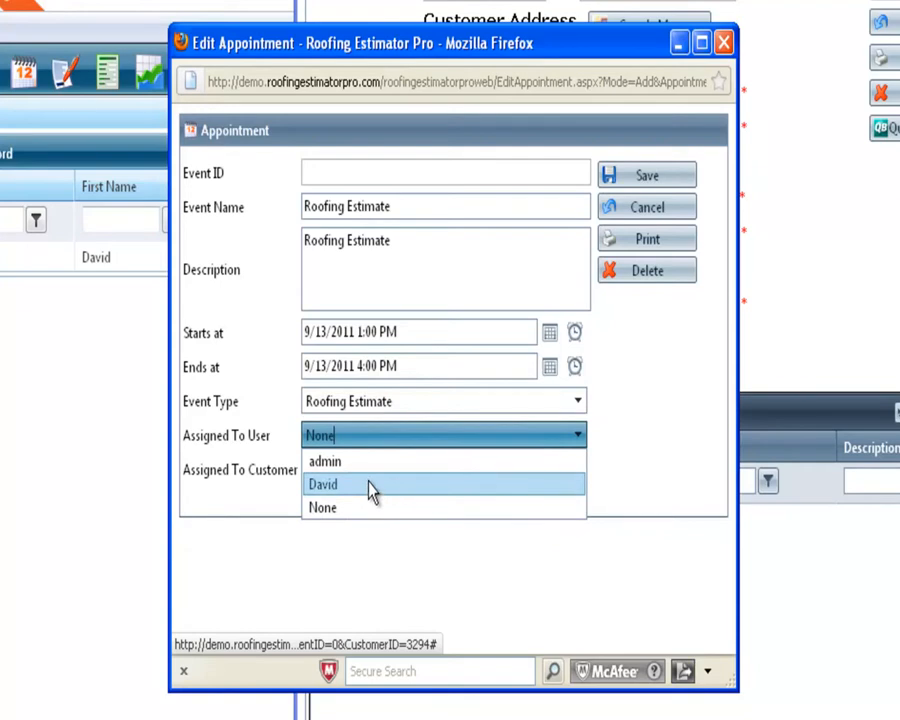
{"action": "left_click", "coordinate": [370, 487]}
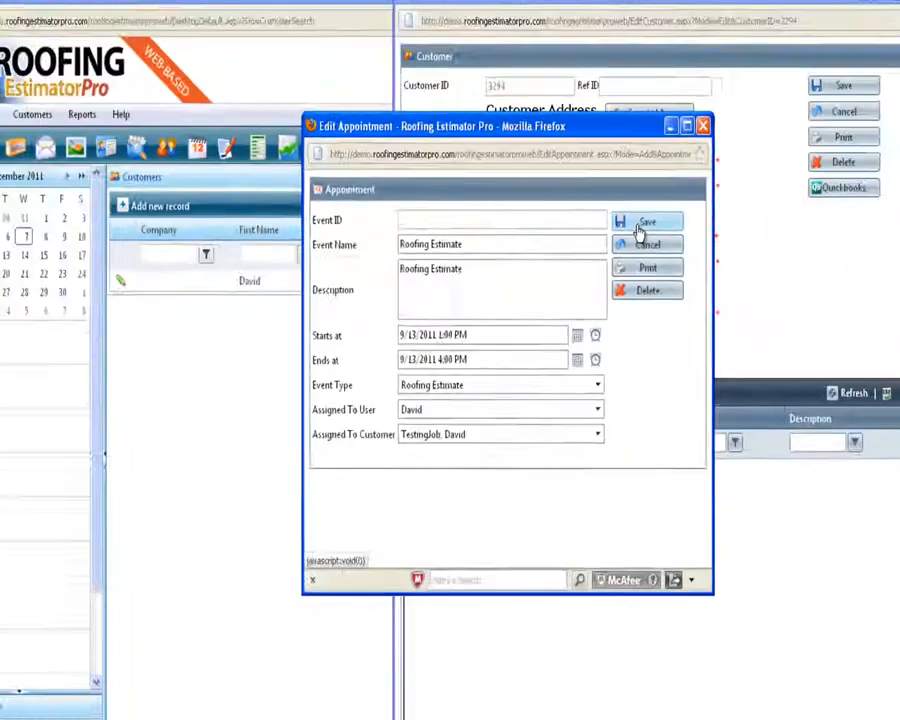
{"action": "left_click", "coordinate": [635, 250]}
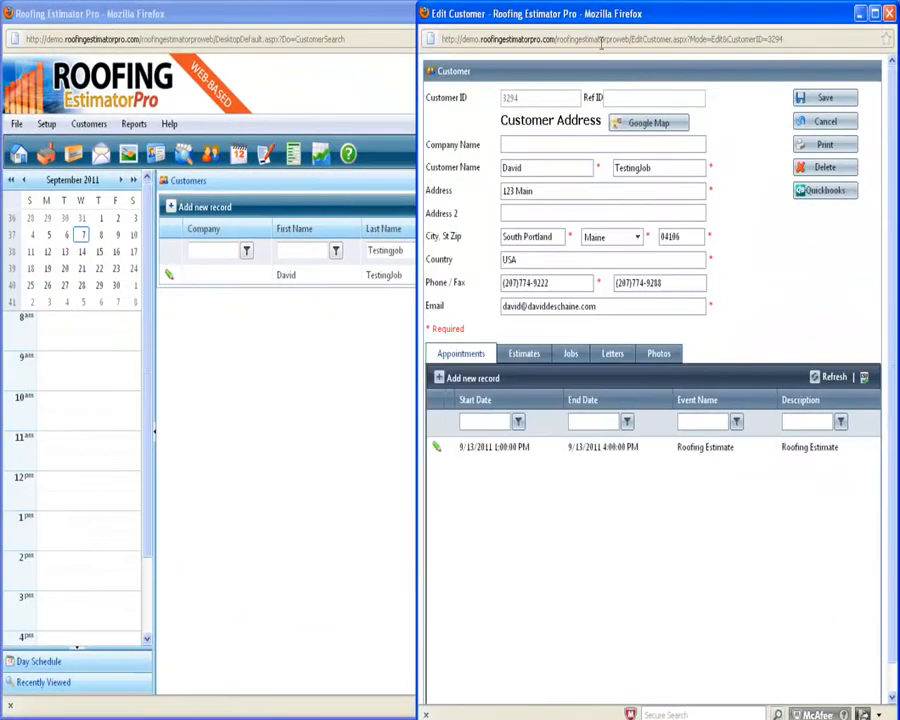
{"action": "left_click_drag", "start_coordinate": [596, 27], "coordinate": [462, 33]}
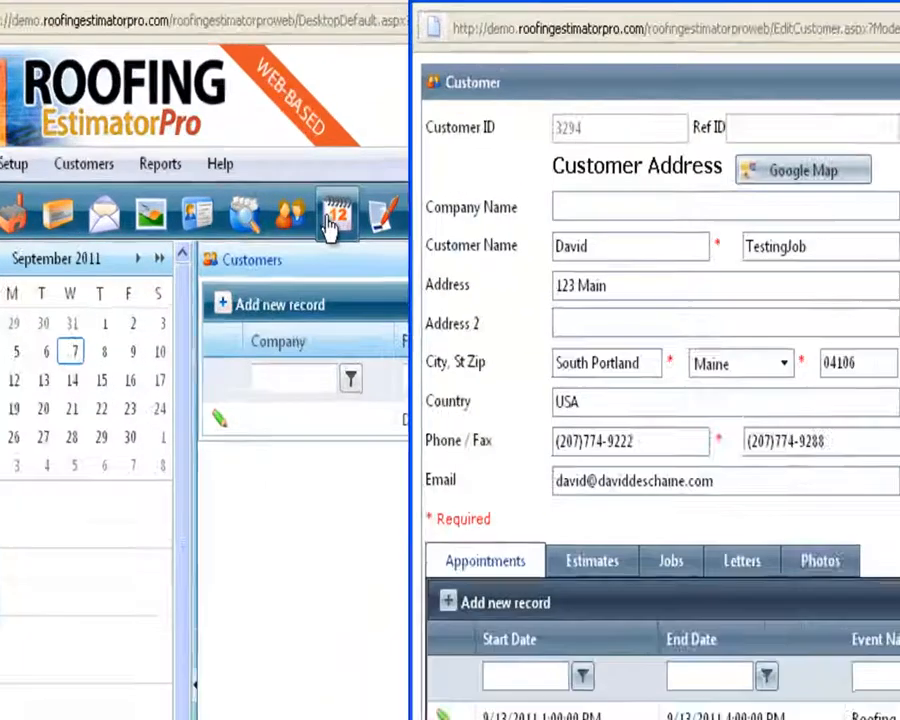
{"action": "left_click", "coordinate": [236, 158]}
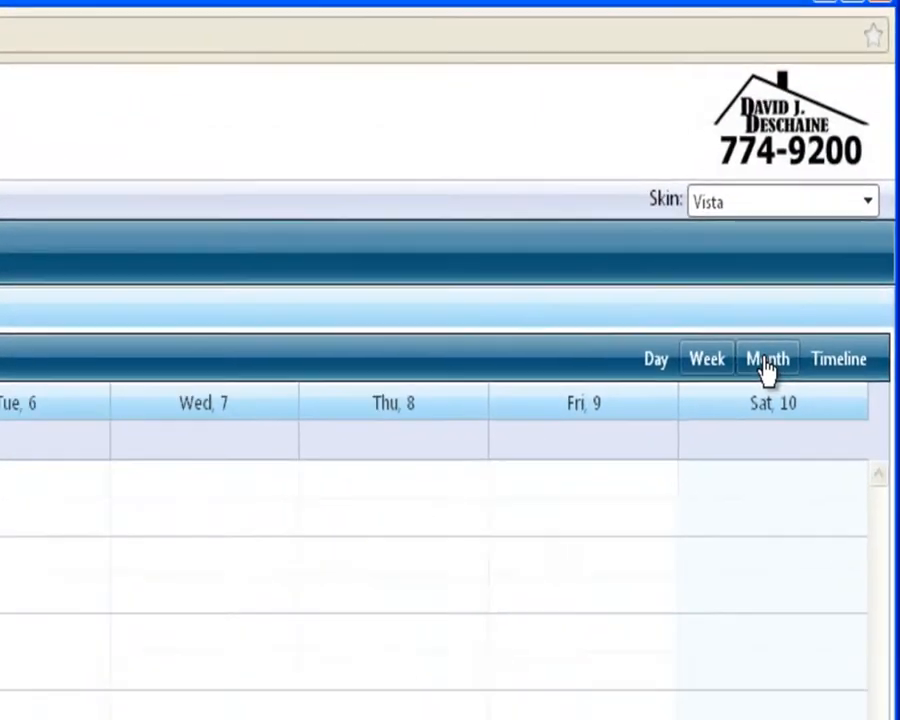
In month view, drag the Roofing Estimate appointment from September 13 to September 7 and verify it.
{"action": "left_click", "coordinate": [753, 395]}
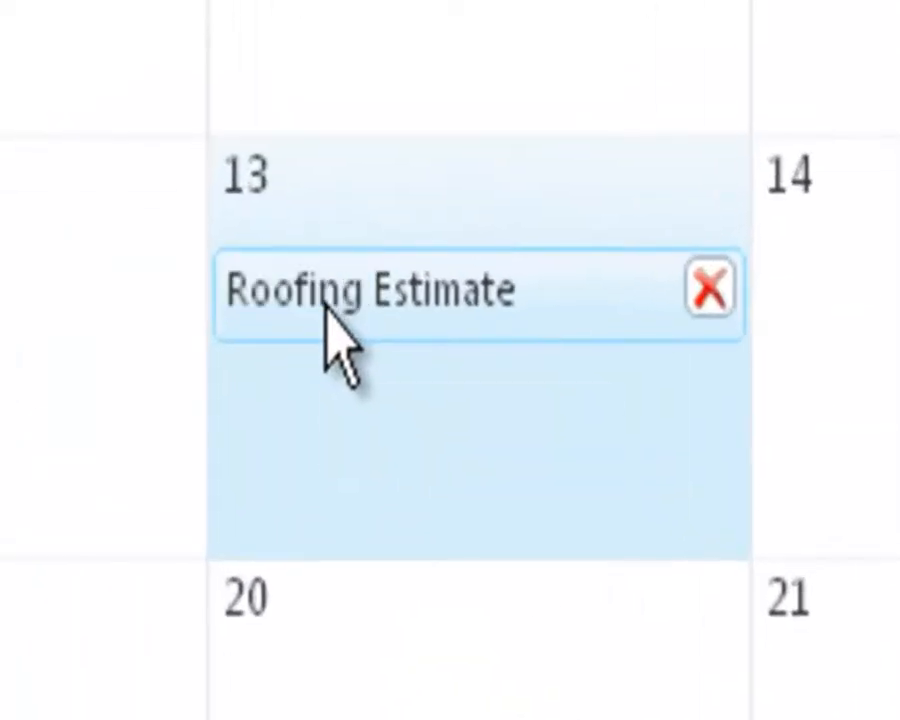
{"action": "left_click", "coordinate": [328, 306]}
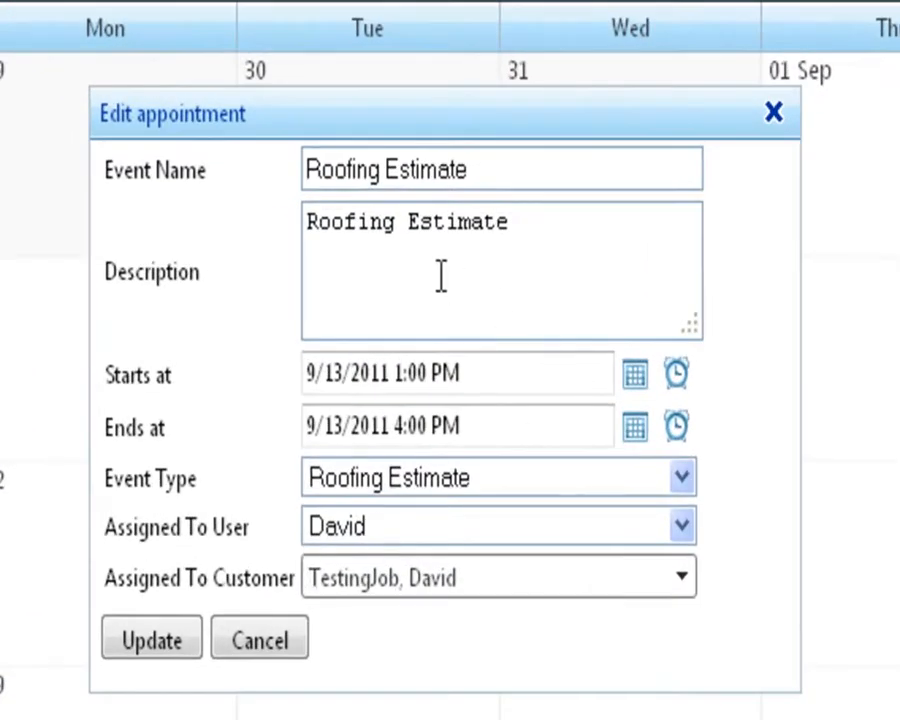
{"action": "left_click", "coordinate": [775, 112]}
{"action": "mouse_move", "coordinate": [311, 540]}
{"action": "left_click_drag", "start_coordinate": [366, 512], "coordinate": [652, 380]}
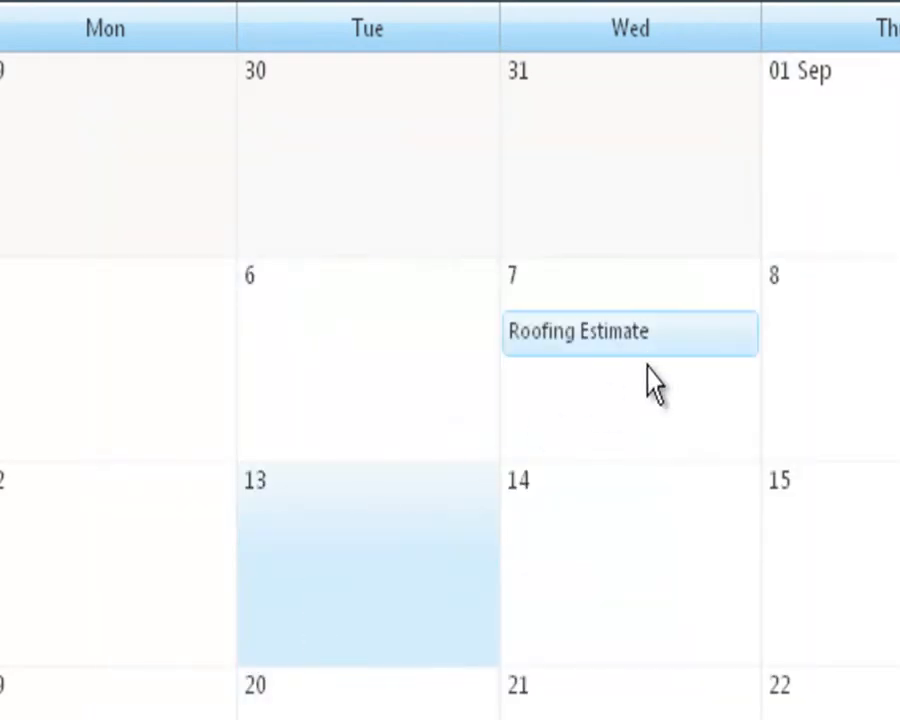
{"action": "double_click", "coordinate": [625, 341]}
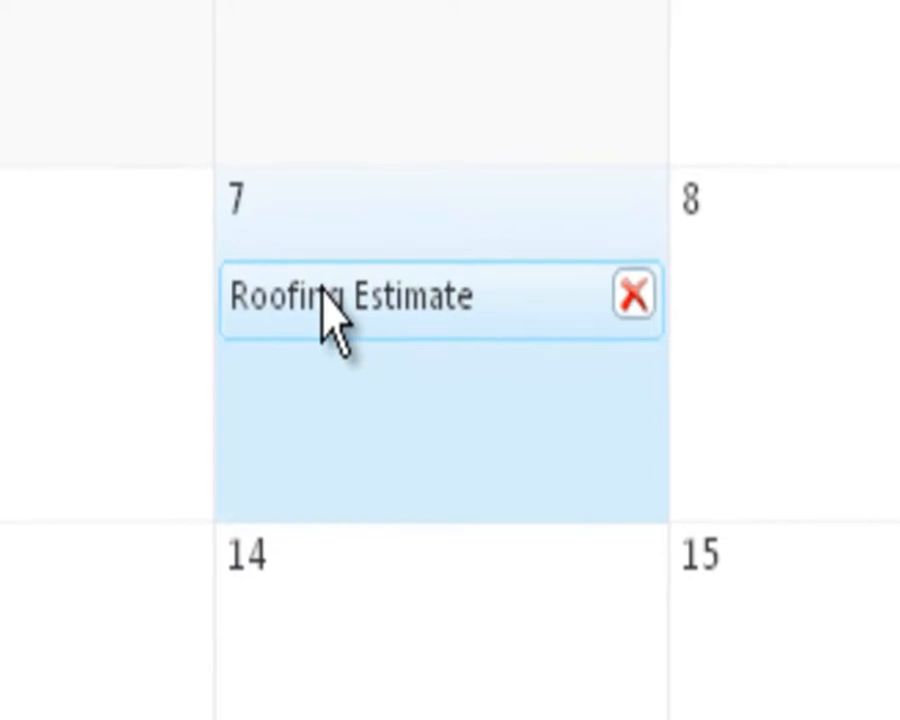
{"action": "double_click", "coordinate": [494, 348]}
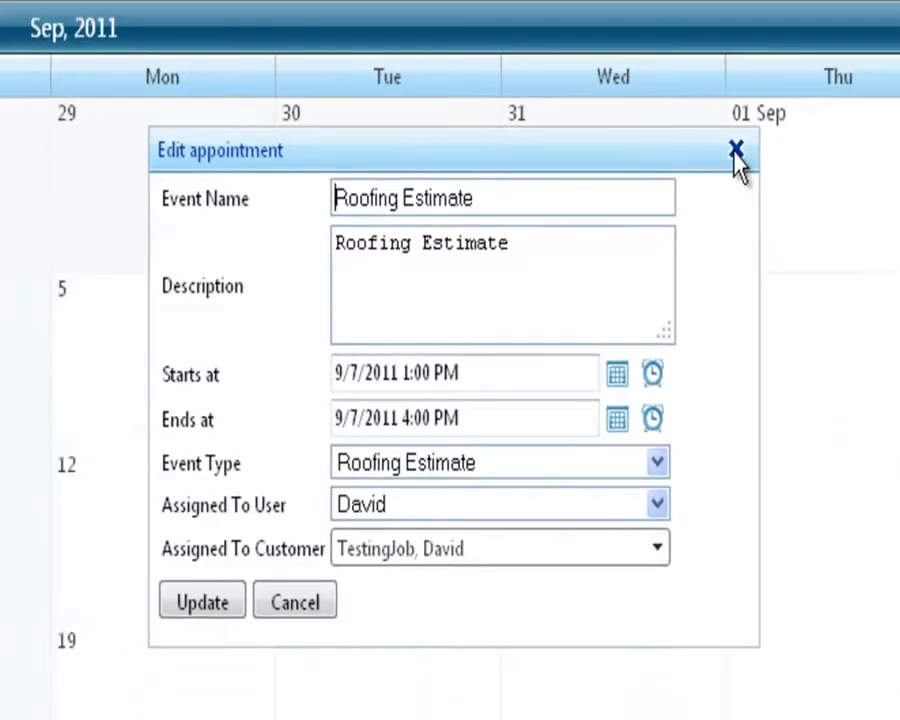
{"action": "left_click", "coordinate": [795, 107]}
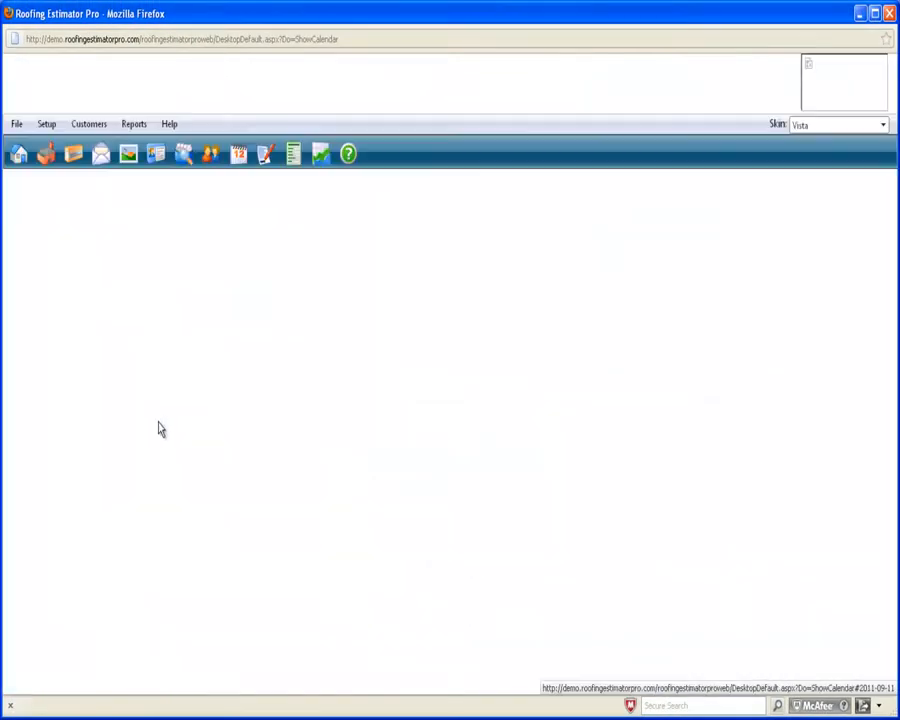
Reopen the customer from Recently Viewed and show the customer's address on Google Maps.
{"action": "left_click_drag", "start_coordinate": [149, 376], "coordinate": [143, 424]}
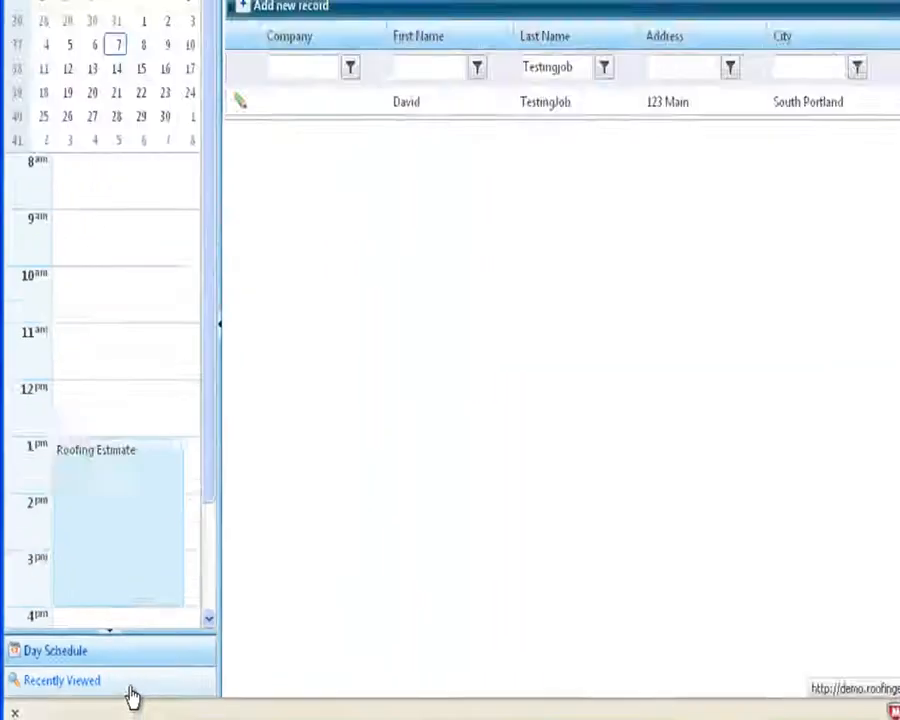
{"action": "left_click", "coordinate": [265, 690]}
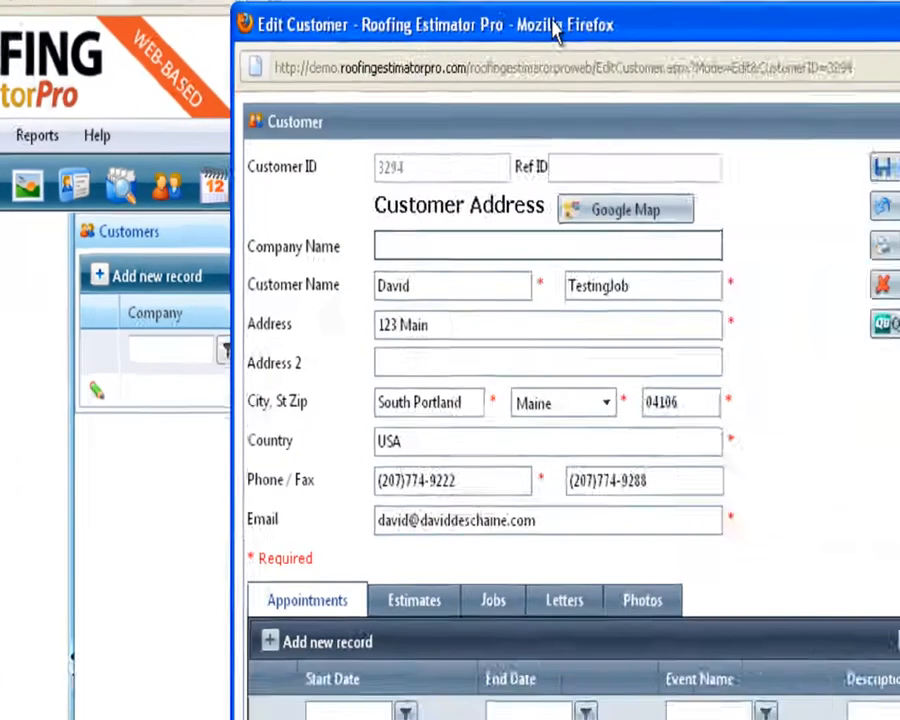
{"action": "left_click_drag", "start_coordinate": [553, 24], "coordinate": [362, 24]}
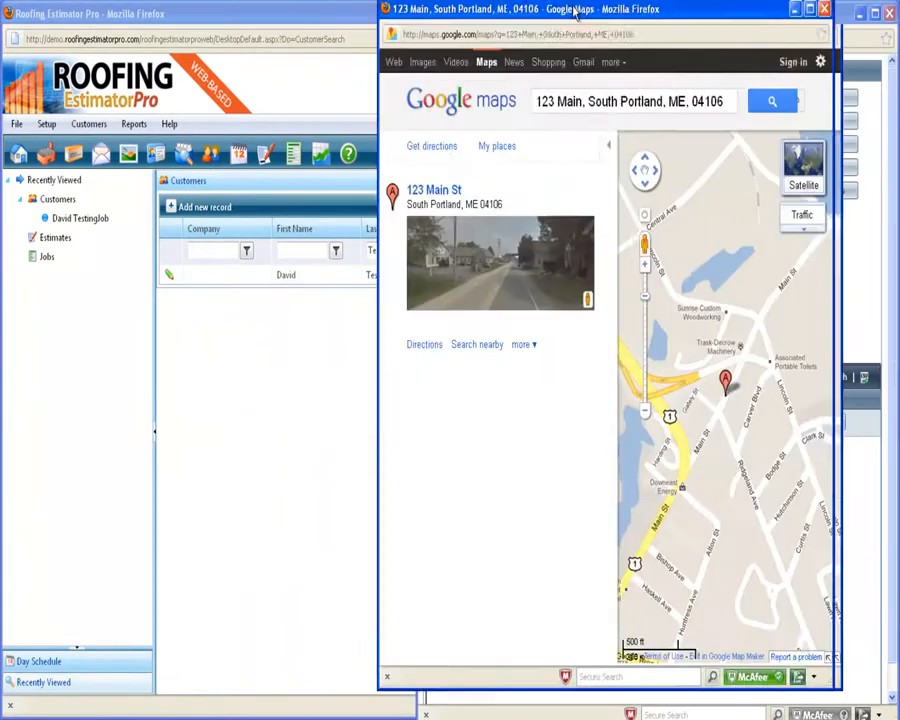
{"action": "left_click_drag", "start_coordinate": [577, 12], "coordinate": [439, 34]}
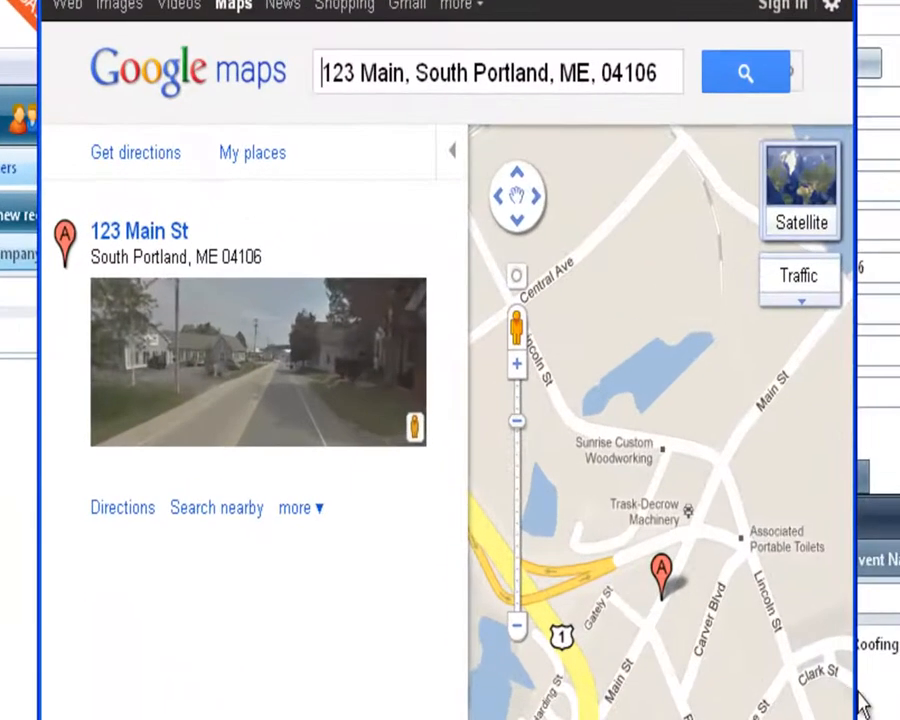
Get driving directions to the customer's address from a South Portland starting street.
{"action": "left_click_drag", "start_coordinate": [857, 691], "coordinate": [899, 691]}
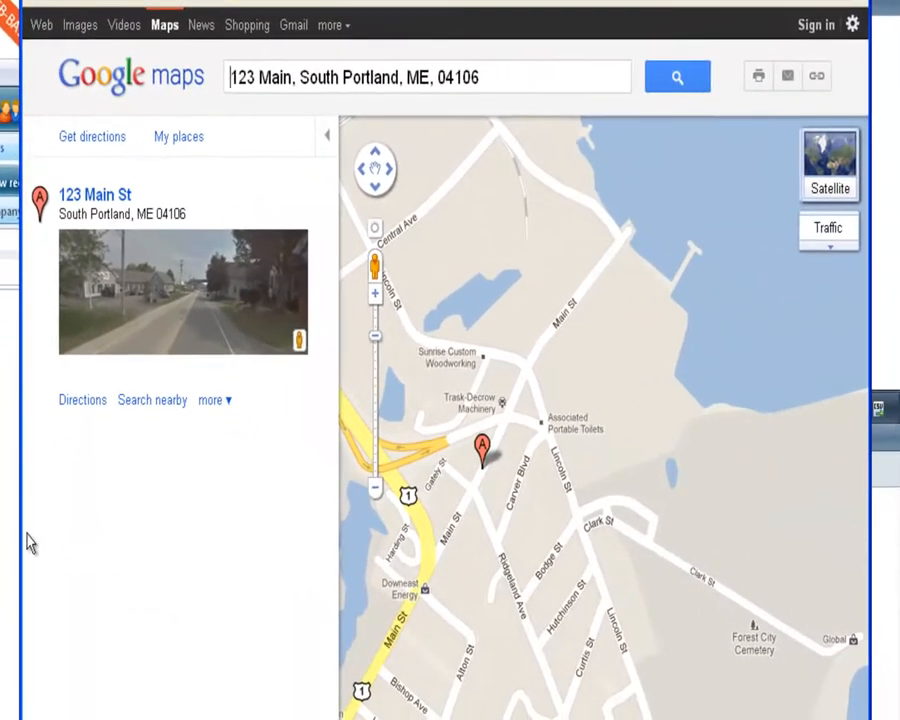
{"action": "left_click_drag", "start_coordinate": [22, 527], "coordinate": [0, 527]}
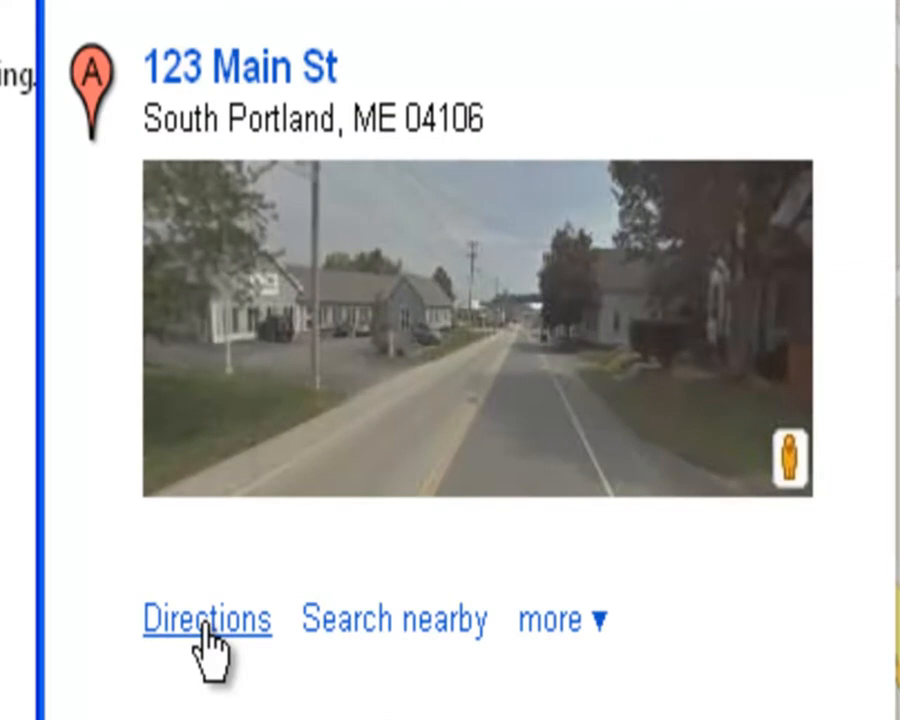
{"action": "left_click", "coordinate": [207, 640]}
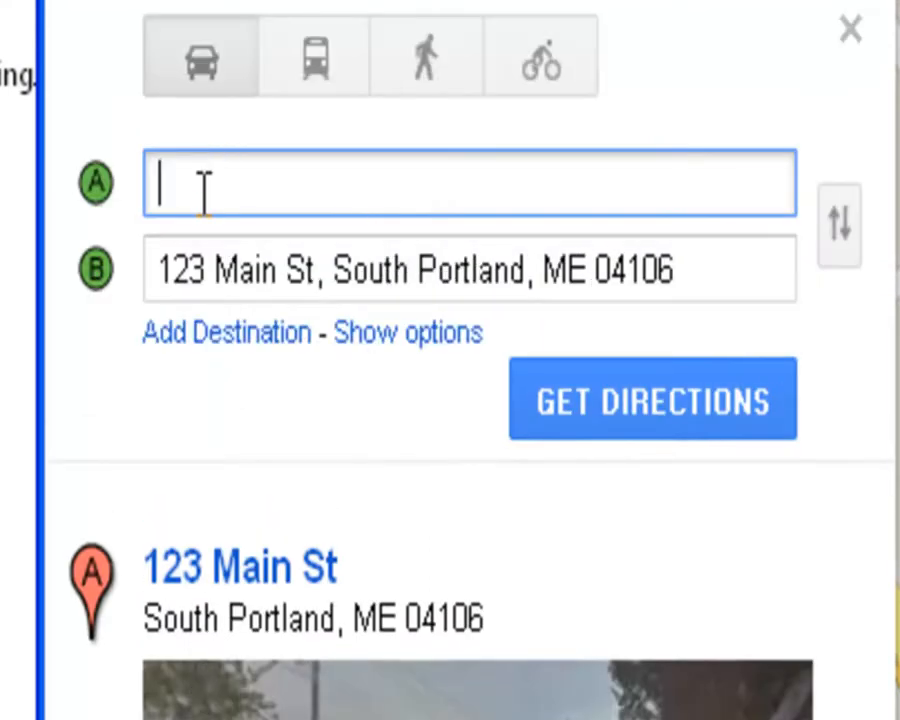
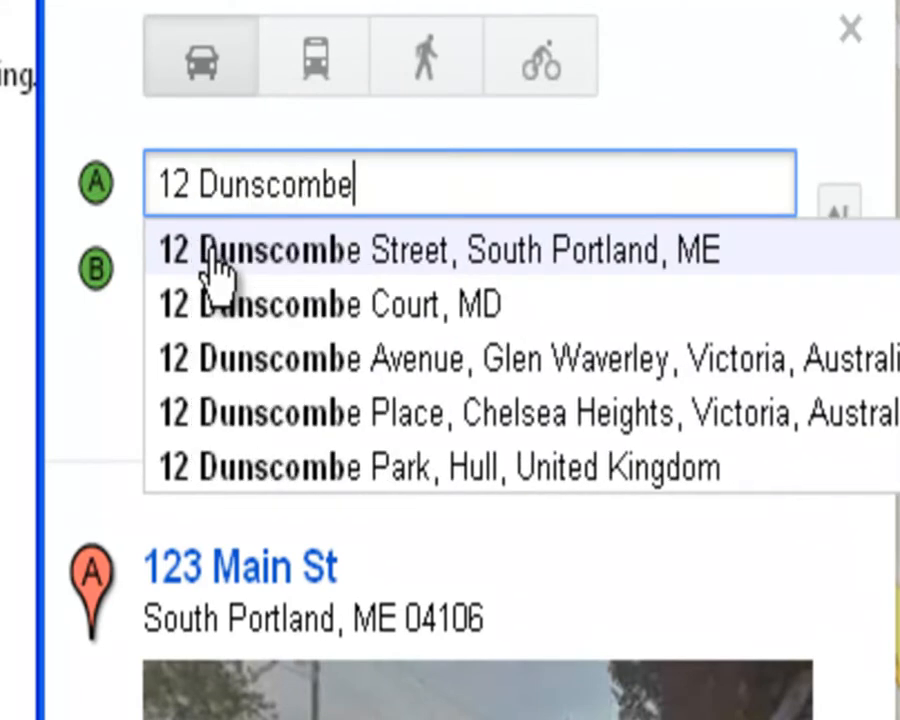
{"action": "left_click", "coordinate": [212, 262]}
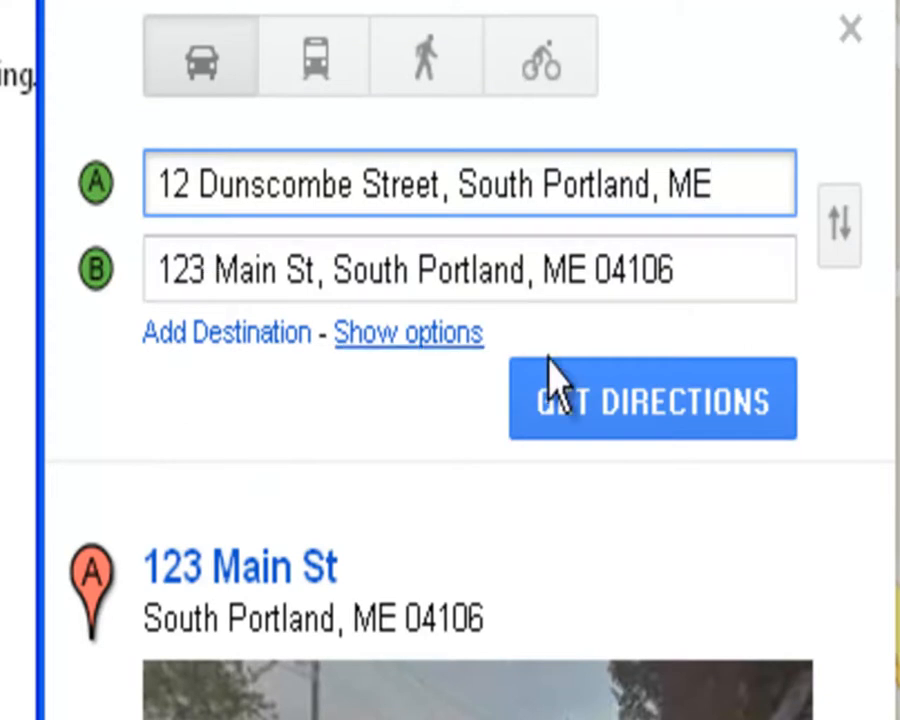
{"action": "left_click", "coordinate": [655, 405]}
{"action": "scroll", "coordinate": [296, 524], "scroll_direction": "down", "scroll_amount": 3}
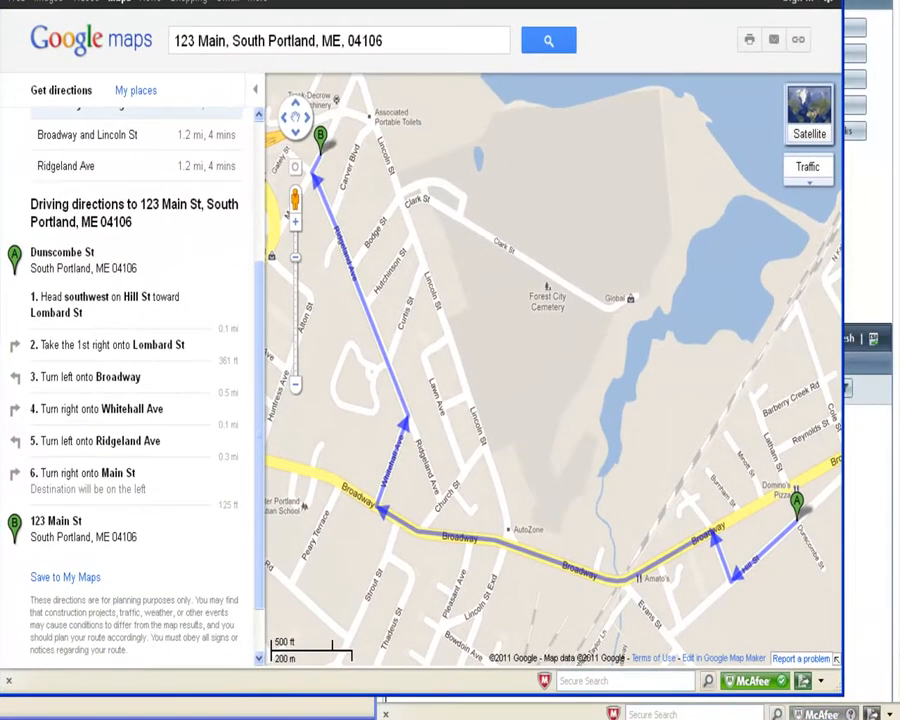
Switch to Earth view, zoom in on the customer's building roof, then close the map.
{"action": "mouse_move", "coordinate": [824, 105]}
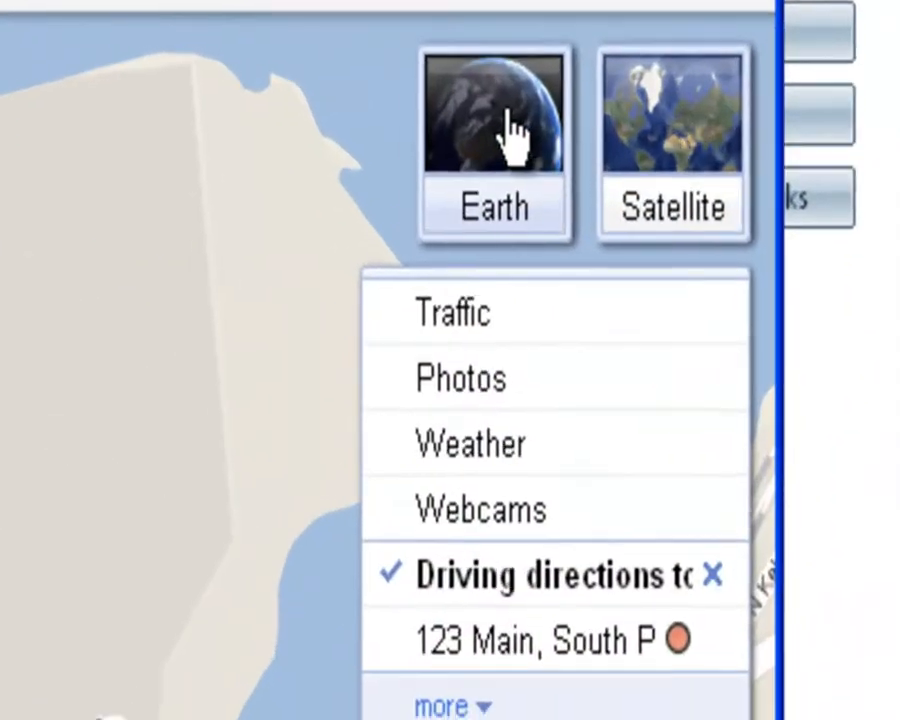
{"action": "left_click", "coordinate": [500, 148]}
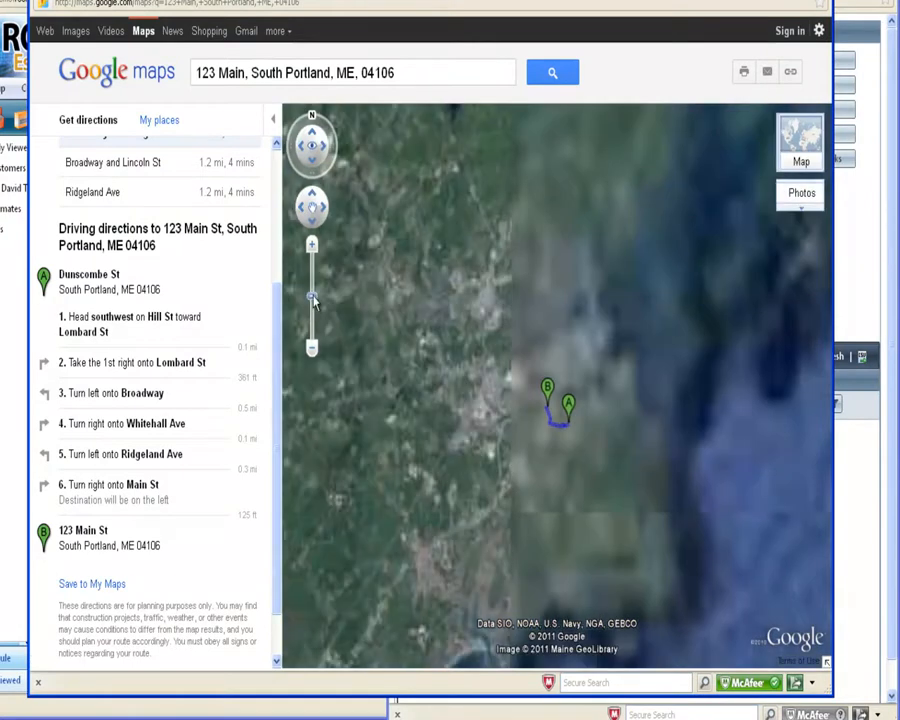
{"action": "left_click_drag", "start_coordinate": [312, 260], "coordinate": [312, 258]}
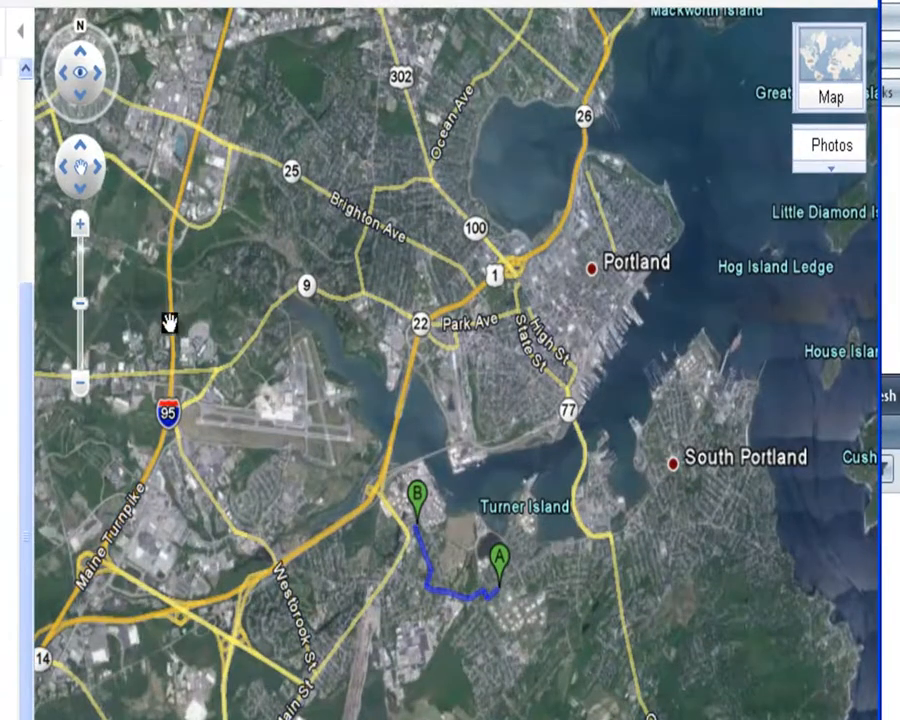
{"action": "mouse_move", "coordinate": [80, 235]}
{"action": "left_mouse_down"}
{"action": "mouse_move", "coordinate": [78, 216]}
{"action": "mouse_move", "coordinate": [80, 228]}
{"action": "left_mouse_up"}
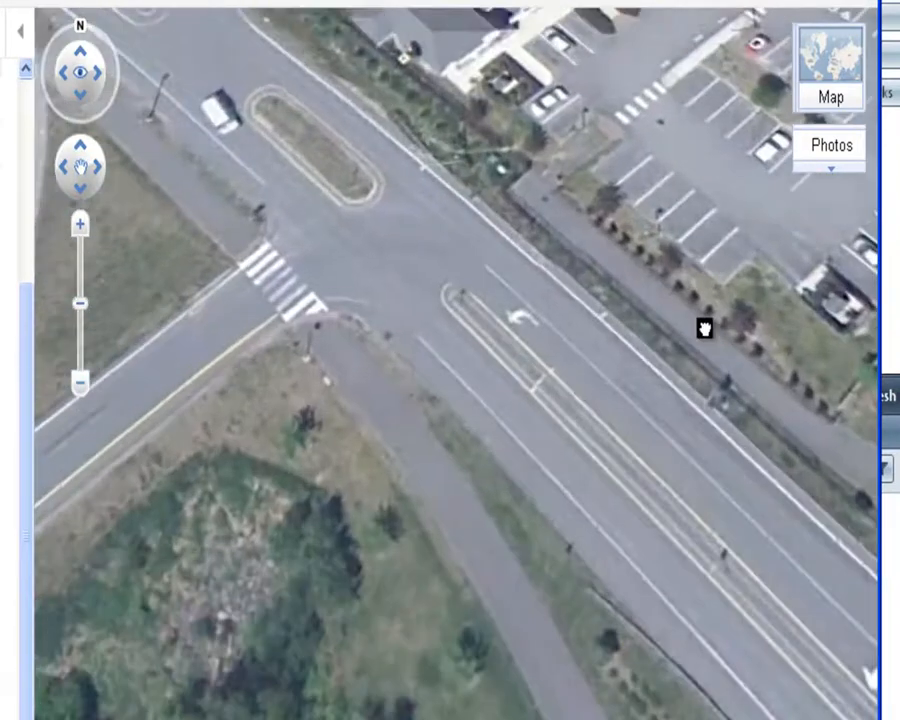
{"action": "left_click_drag", "start_coordinate": [705, 328], "coordinate": [757, 715]}
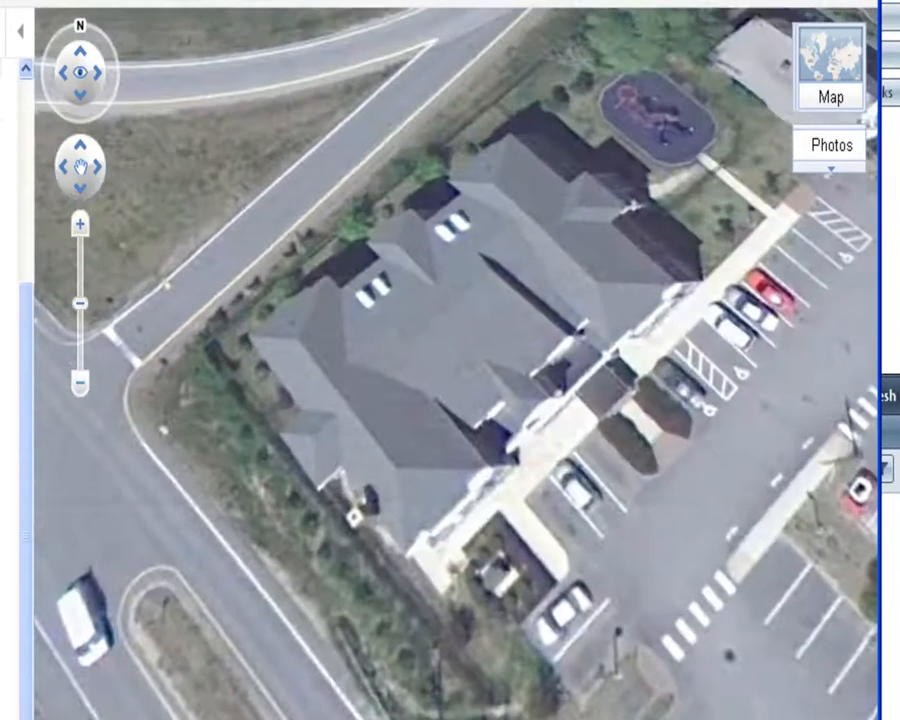
{"action": "left_click_drag", "start_coordinate": [602, 447], "coordinate": [601, 601]}
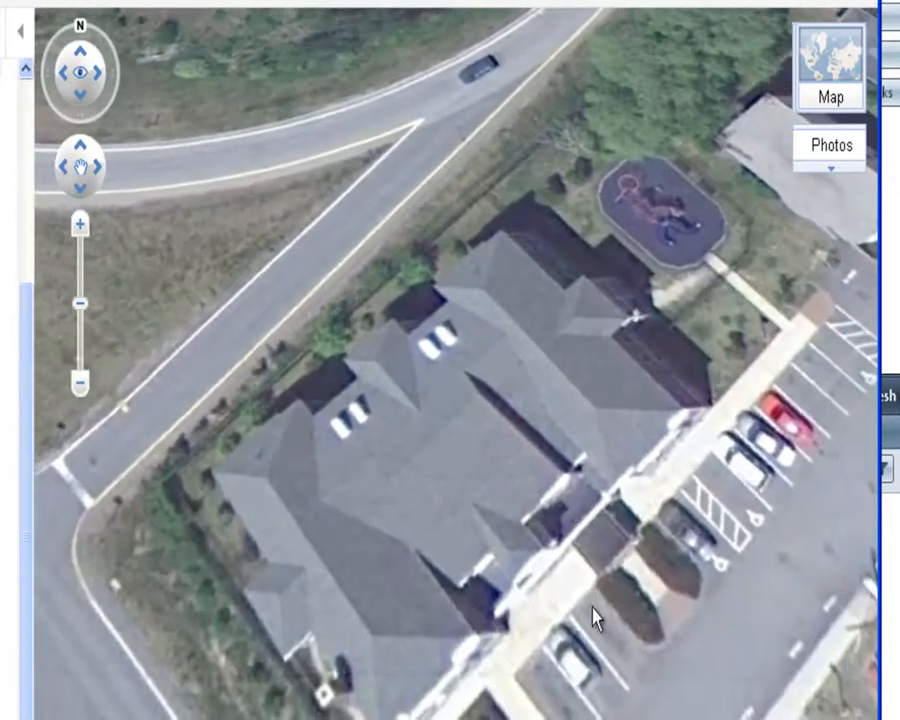
{"action": "left_click", "coordinate": [80, 228]}
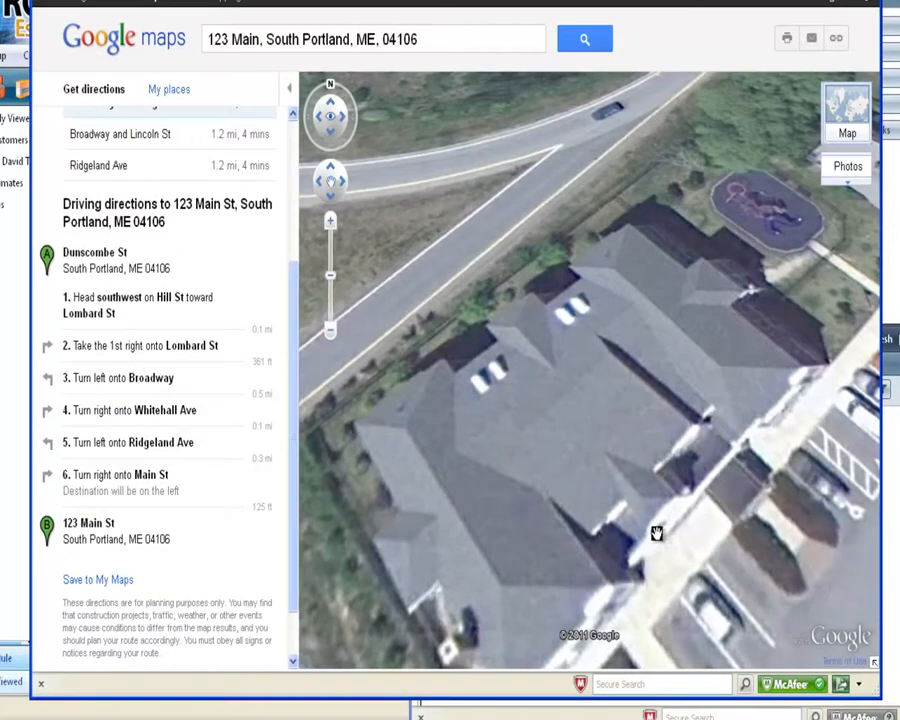
{"action": "left_click_drag", "start_coordinate": [656, 533], "coordinate": [548, 497]}
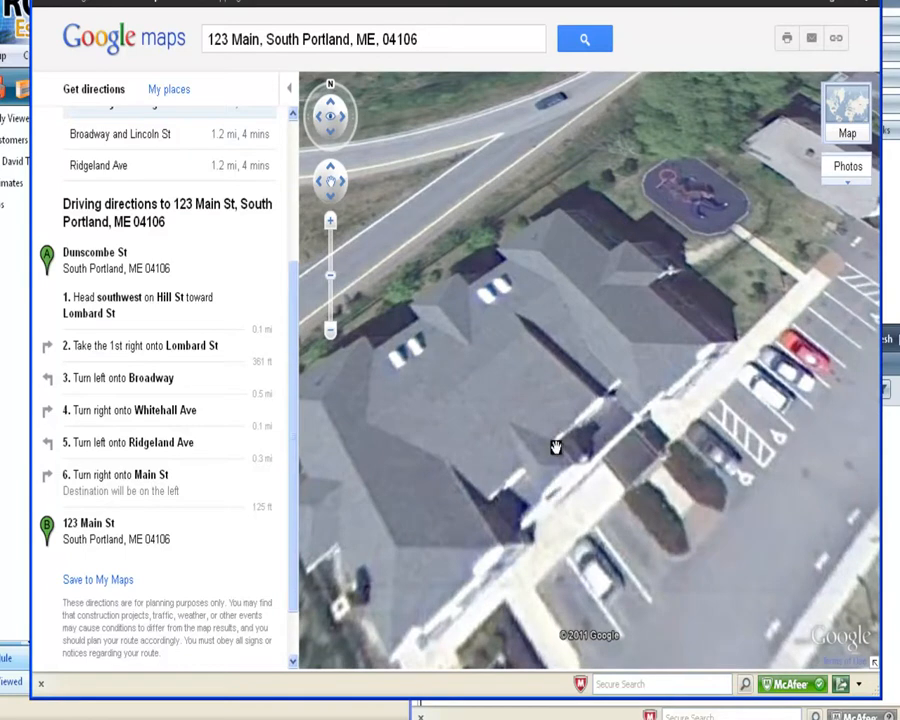
{"action": "left_click_drag", "start_coordinate": [558, 450], "coordinate": [603, 448]}
{"action": "left_click", "coordinate": [332, 335]}
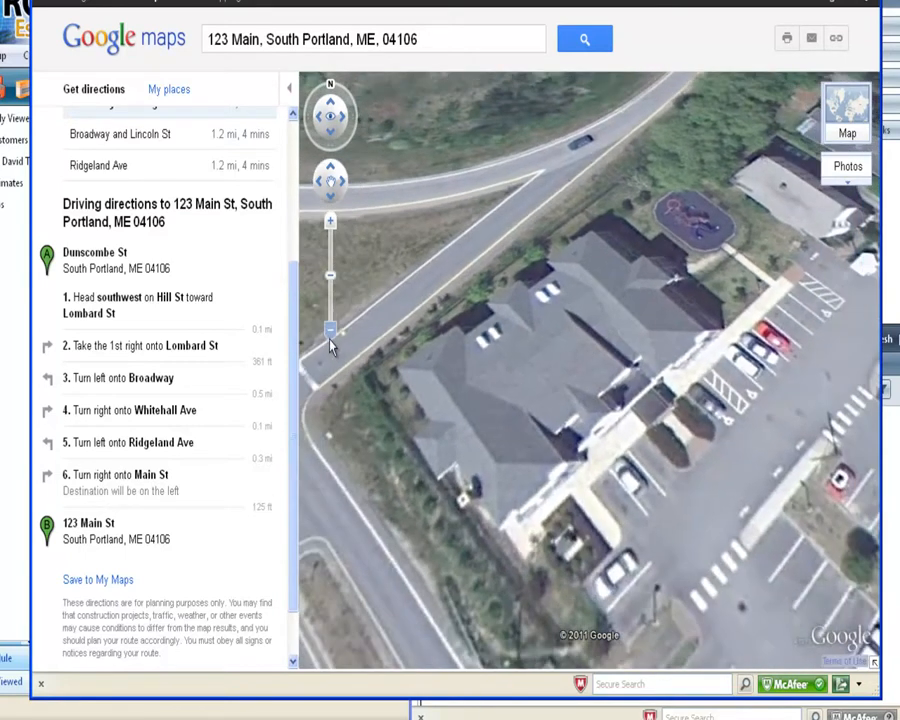
{"action": "left_click", "coordinate": [866, 1]}
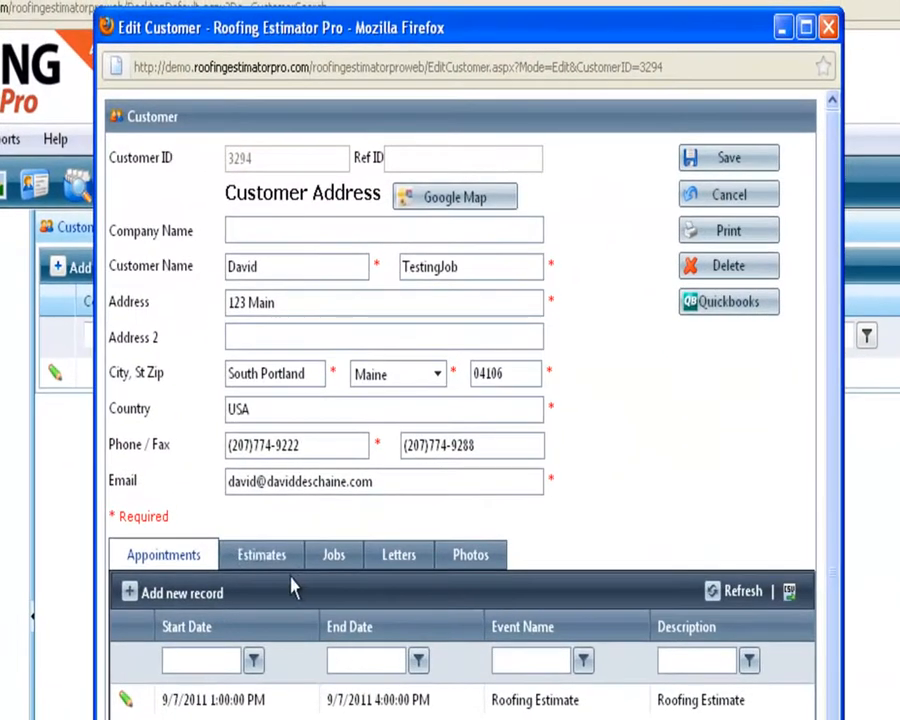
Add a new estimate for the customer, copying the customer address into the job site address.
{"action": "left_click", "coordinate": [531, 312]}
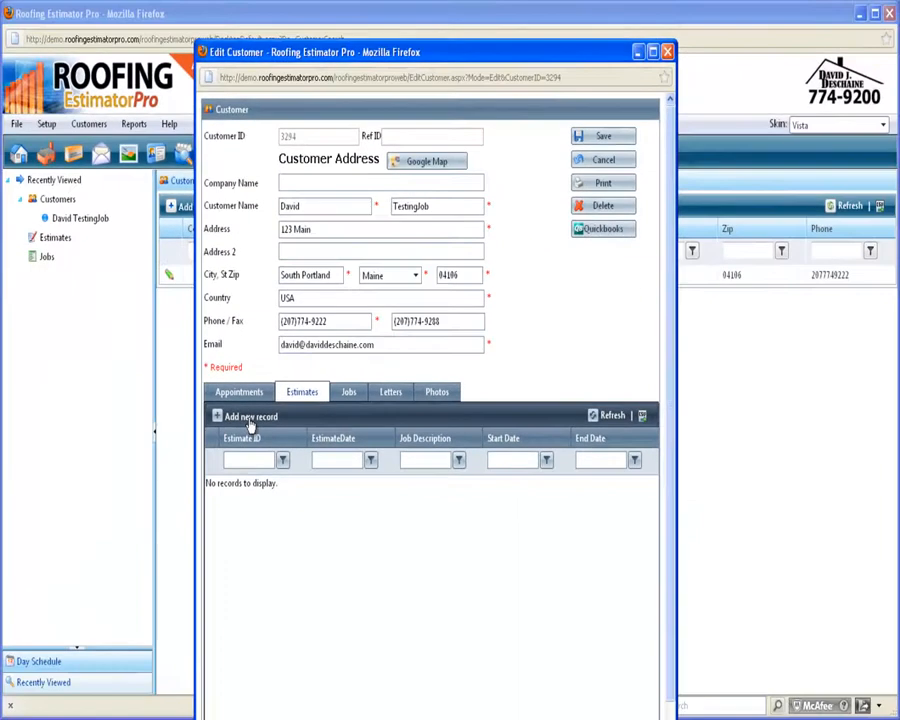
{"action": "key", "text": "super+Right"}
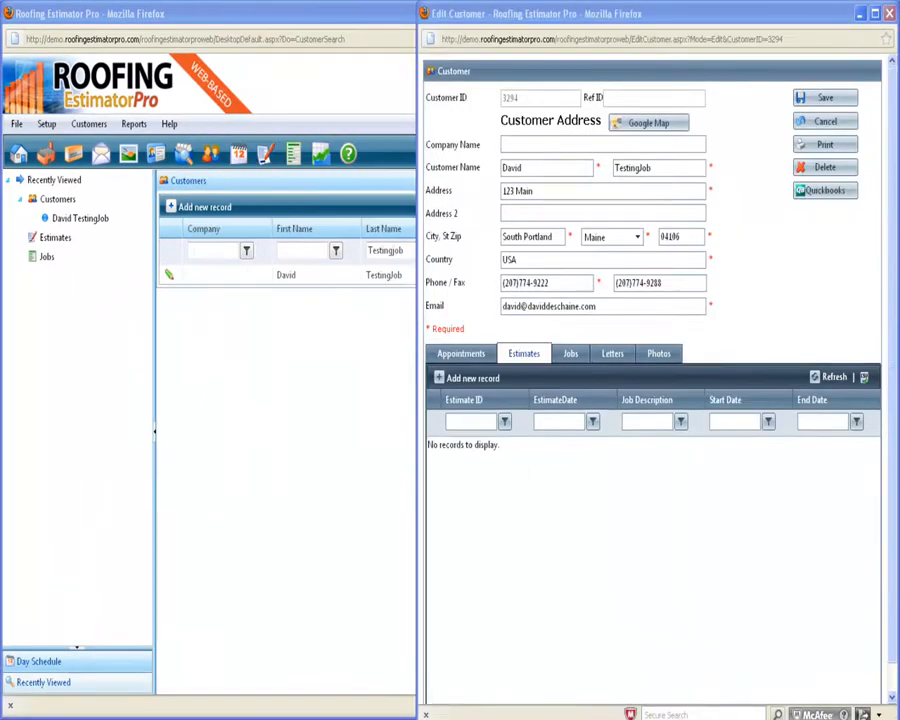
{"action": "left_click_drag", "start_coordinate": [899, 24], "coordinate": [446, 54]}
{"action": "left_click_drag", "start_coordinate": [574, 40], "coordinate": [268, 64]}
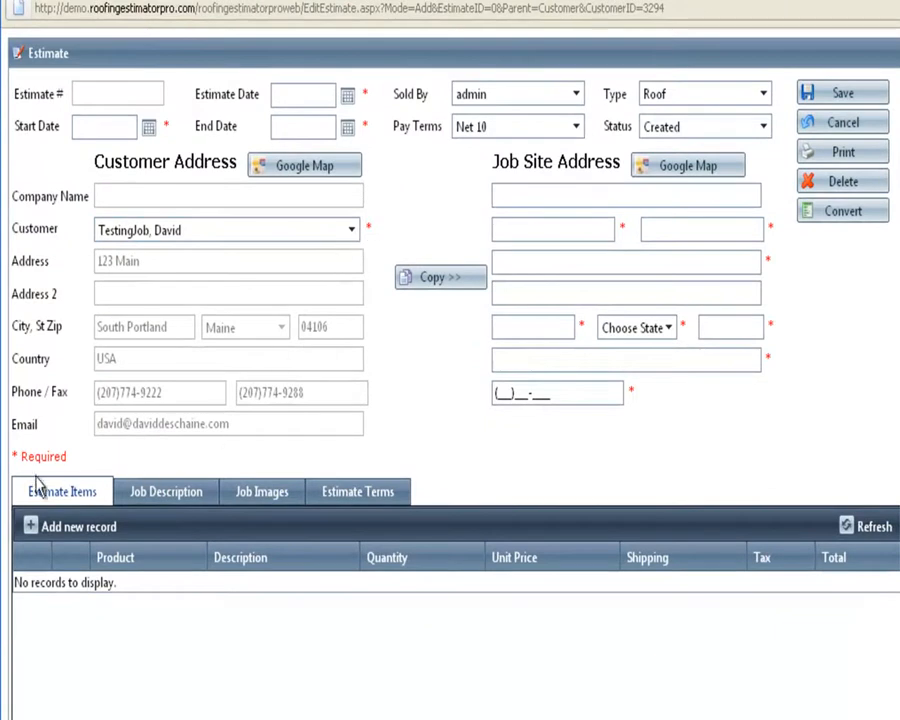
{"action": "left_click", "coordinate": [441, 289]}
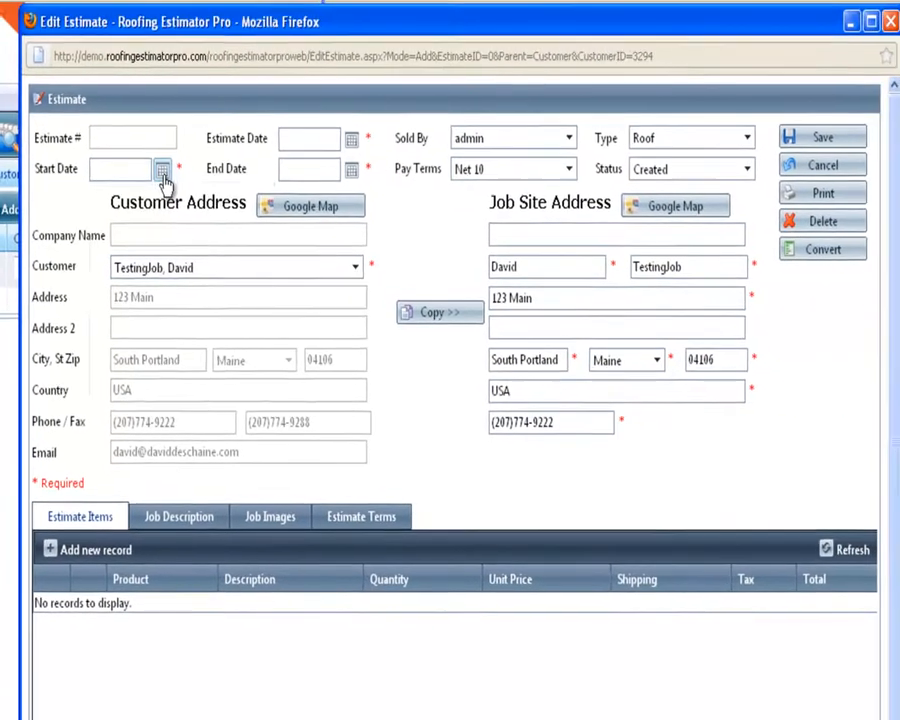
Set start date 9/22/2011, estimate and end dates 9/23/2011, and status Pending.
{"action": "left_click", "coordinate": [285, 129]}
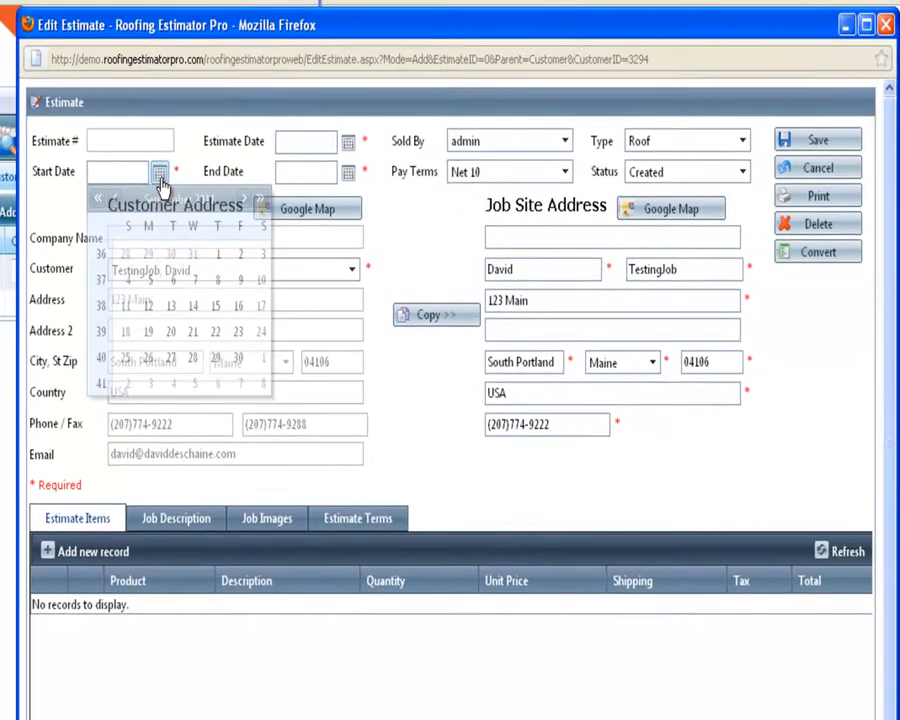
{"action": "left_click", "coordinate": [216, 334]}
{"action": "left_click", "coordinate": [348, 141]}
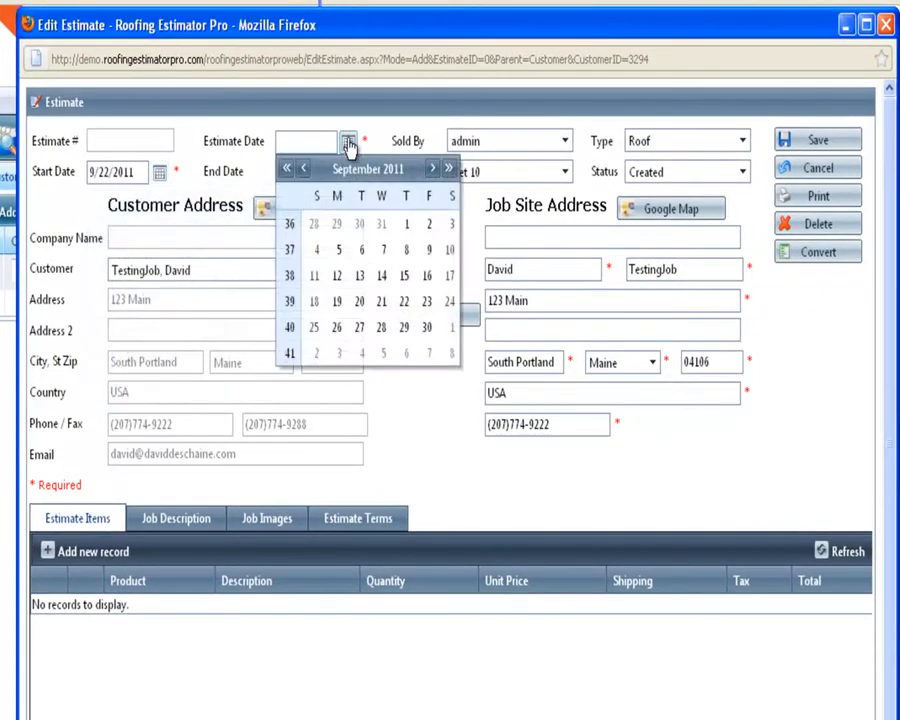
{"action": "left_click", "coordinate": [426, 304]}
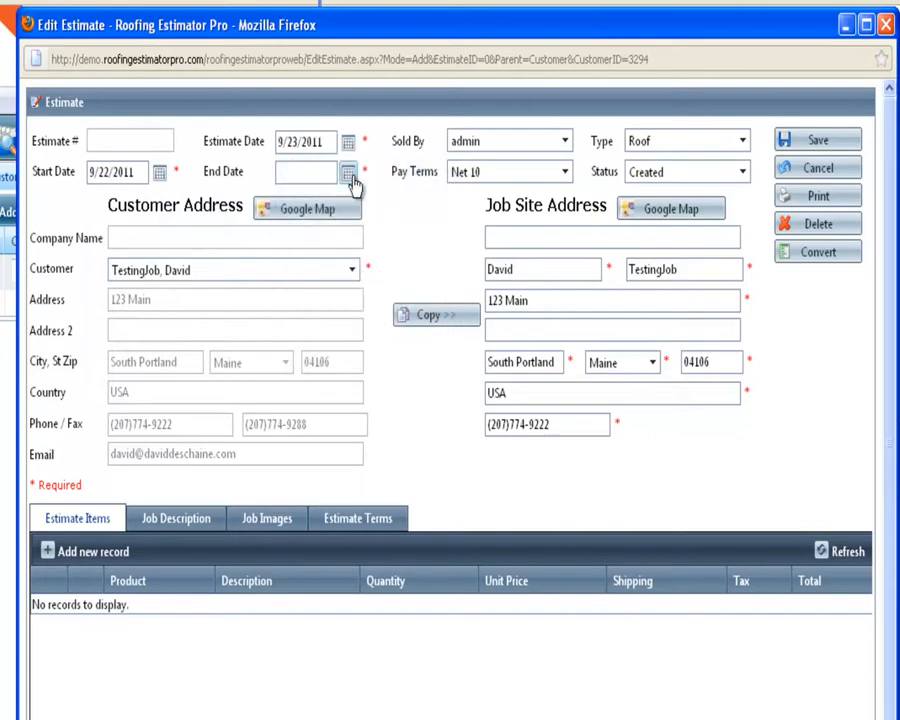
{"action": "left_click", "coordinate": [350, 176]}
{"action": "left_click", "coordinate": [427, 335]}
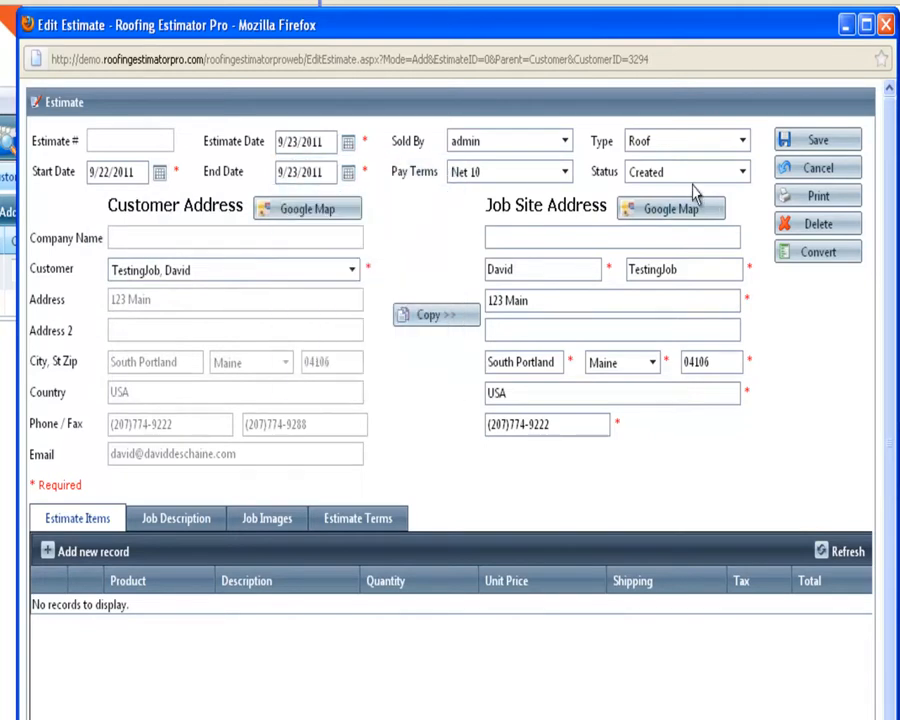
{"action": "left_click", "coordinate": [746, 174]}
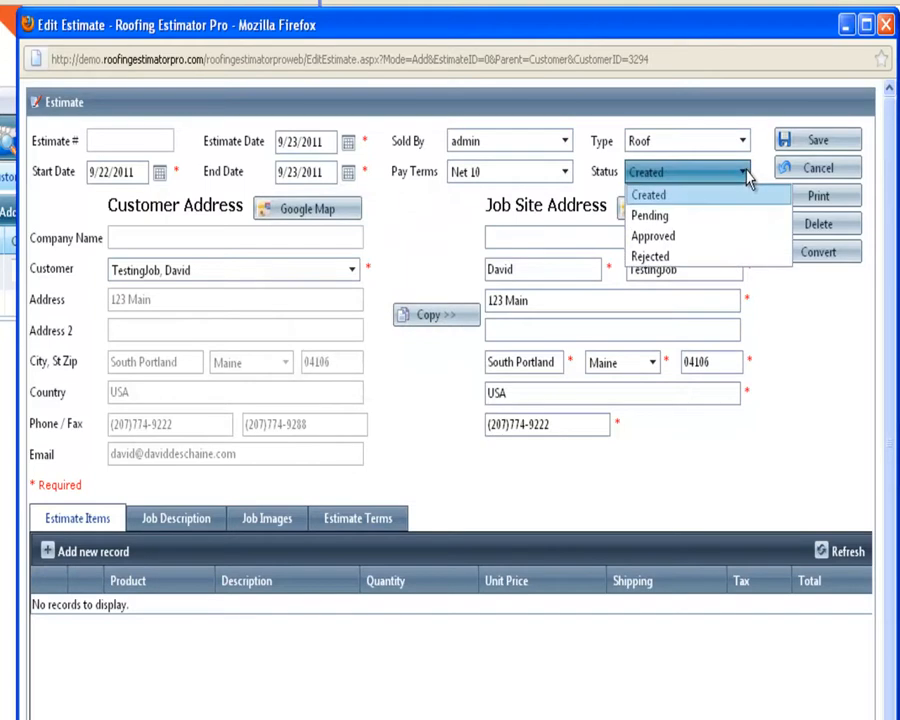
{"action": "left_click", "coordinate": [680, 218]}
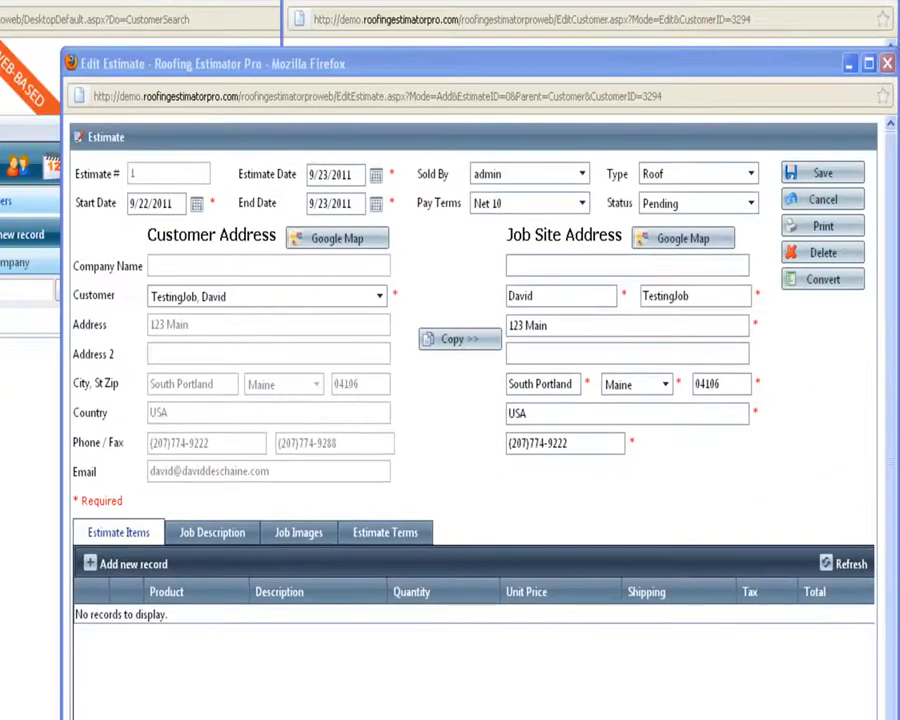
Choose shingles#5 as the product for the new estimate item.
{"action": "left_click_drag", "start_coordinate": [899, 8], "coordinate": [321, 120]}
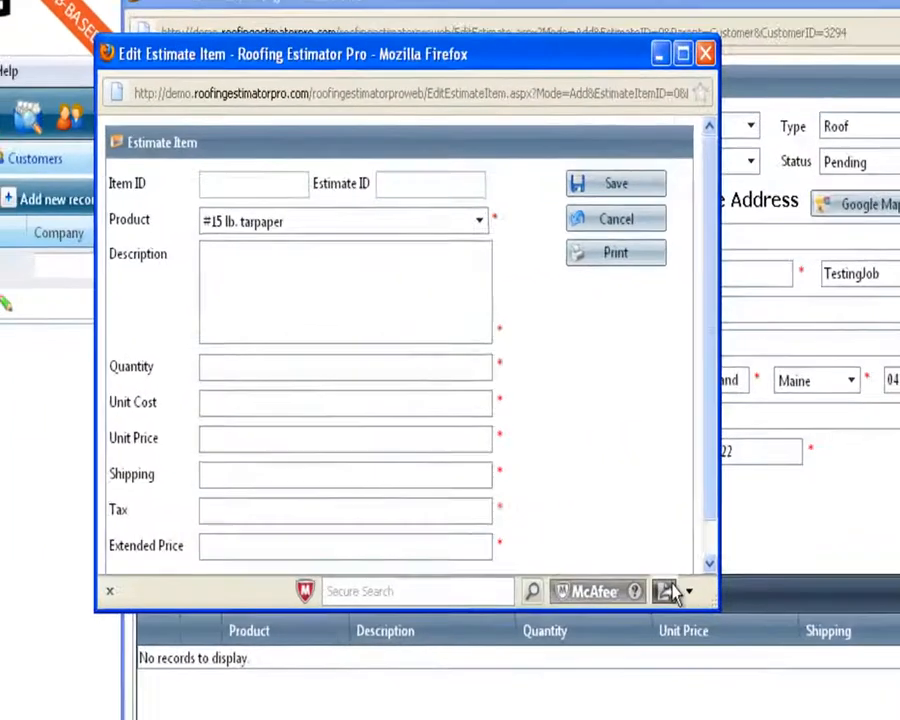
{"action": "left_click_drag", "start_coordinate": [790, 625], "coordinate": [899, 719]}
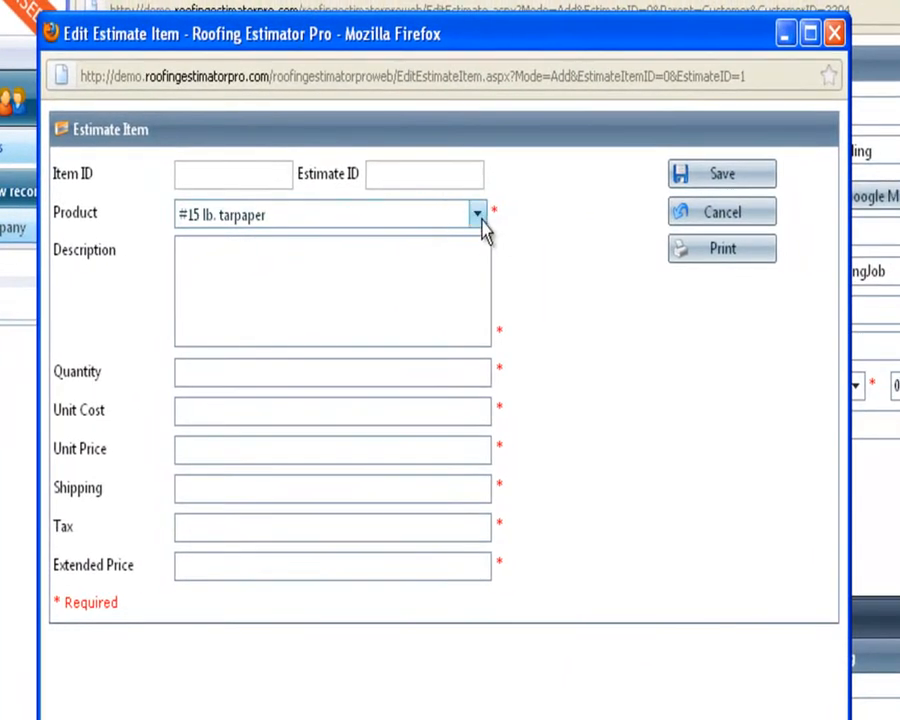
{"action": "left_click", "coordinate": [478, 214]}
{"action": "scroll", "coordinate": [482, 474], "scroll_direction": "down", "scroll_amount": 3}
{"action": "left_click_drag", "start_coordinate": [591, 346], "coordinate": [543, 692]}
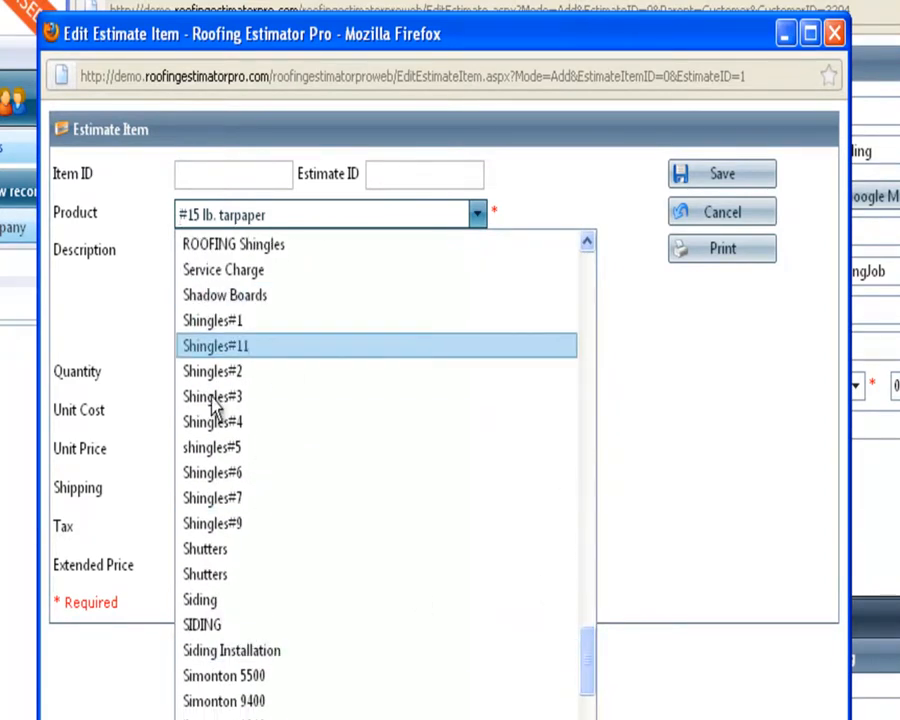
{"action": "left_click", "coordinate": [228, 450]}
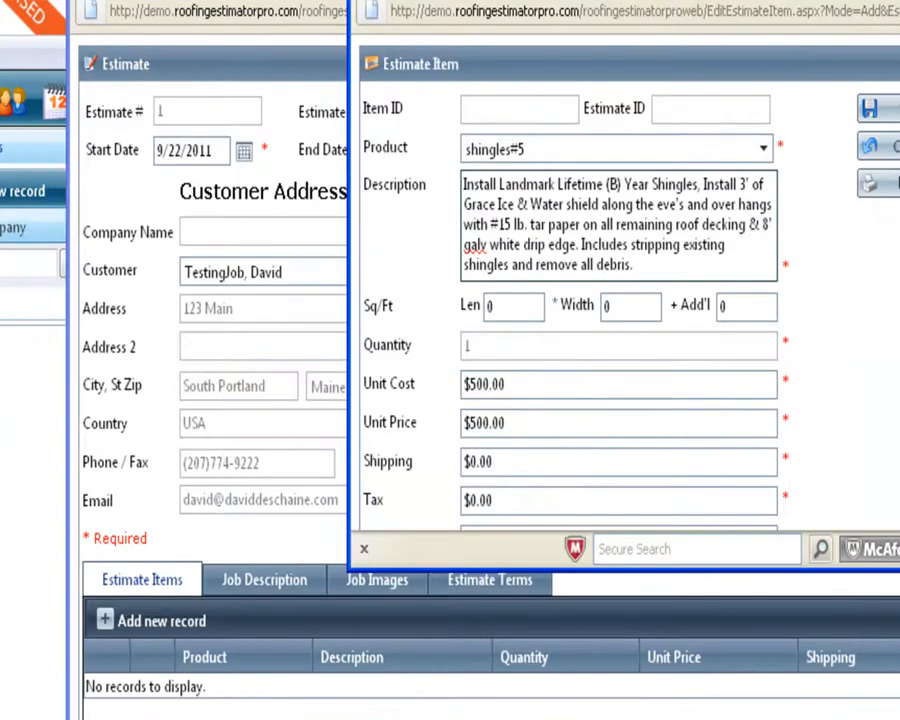
Enter the item's roof measurements, correcting the width to 20.
{"action": "left_click_drag", "start_coordinate": [720, 3], "coordinate": [472, 24]}
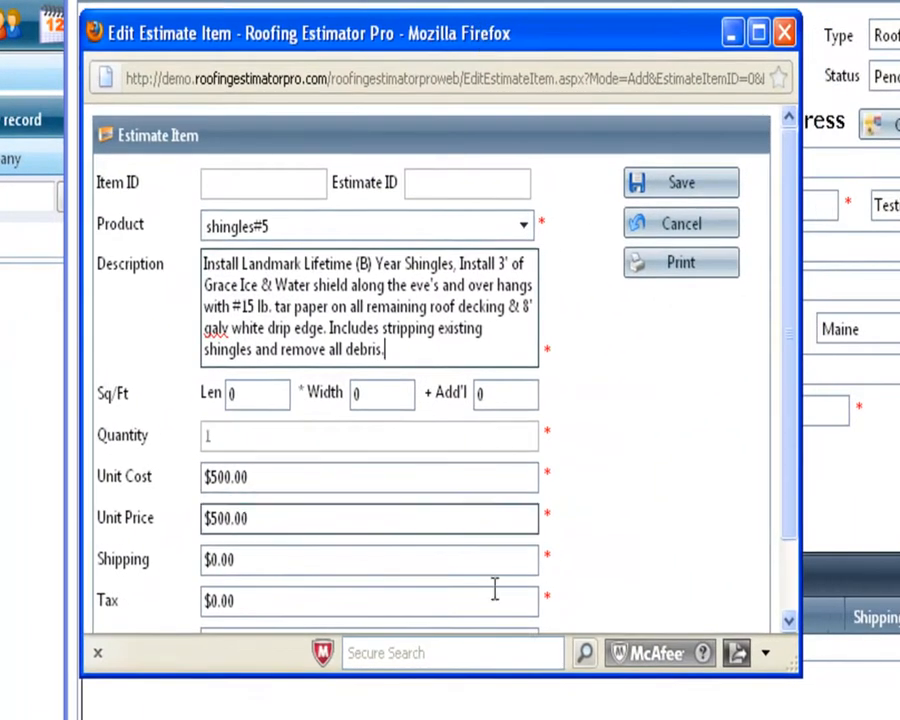
{"action": "left_click_drag", "start_coordinate": [635, 680], "coordinate": [635, 719]}
{"action": "left_click", "coordinate": [270, 394]}
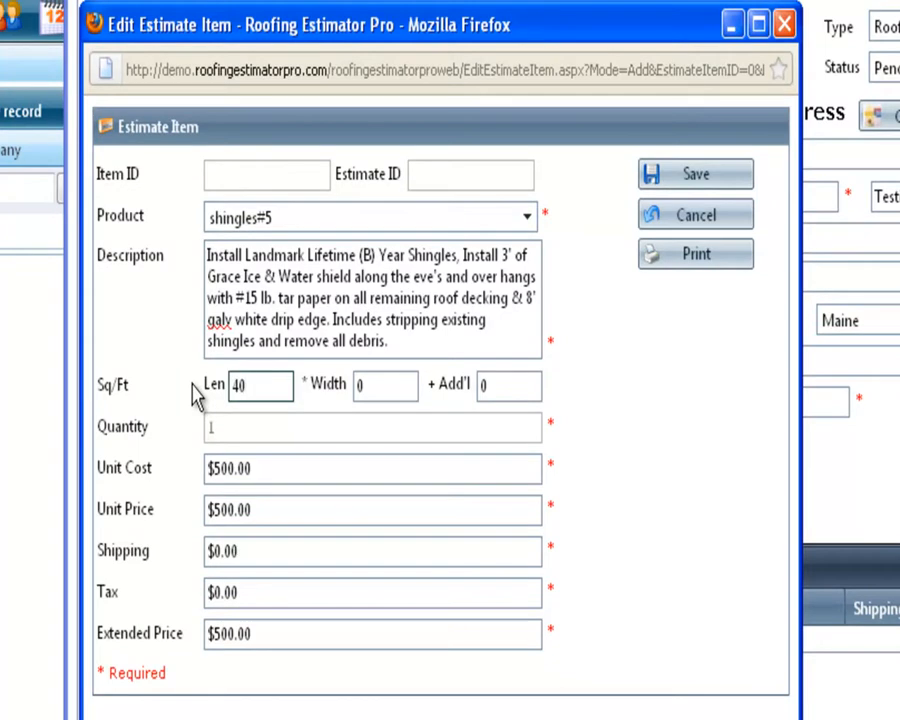
{"action": "key", "text": "Tab"}
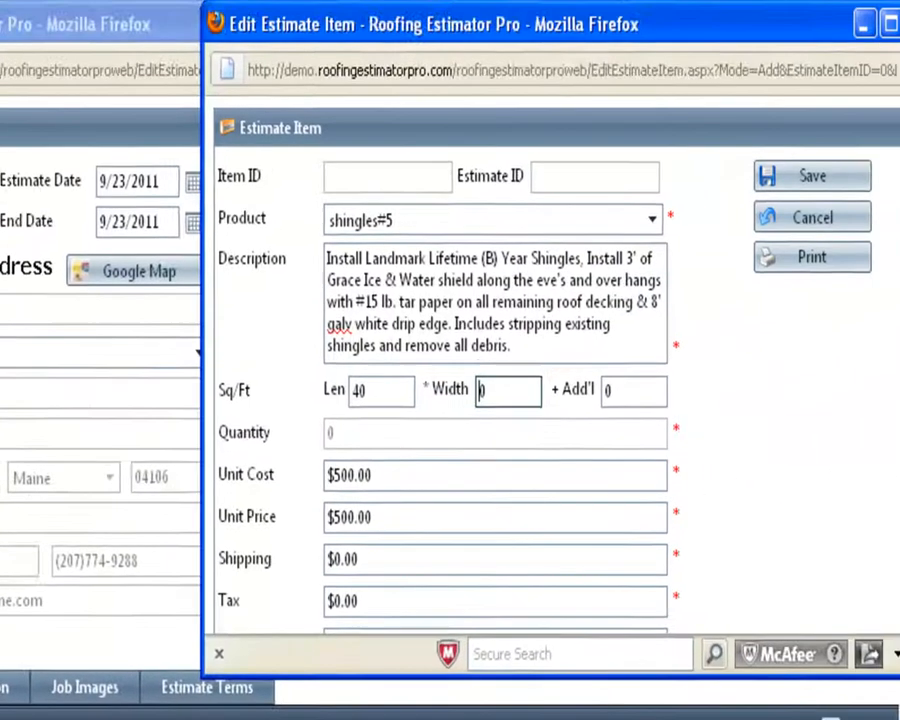
{"action": "type", "text": "200"}
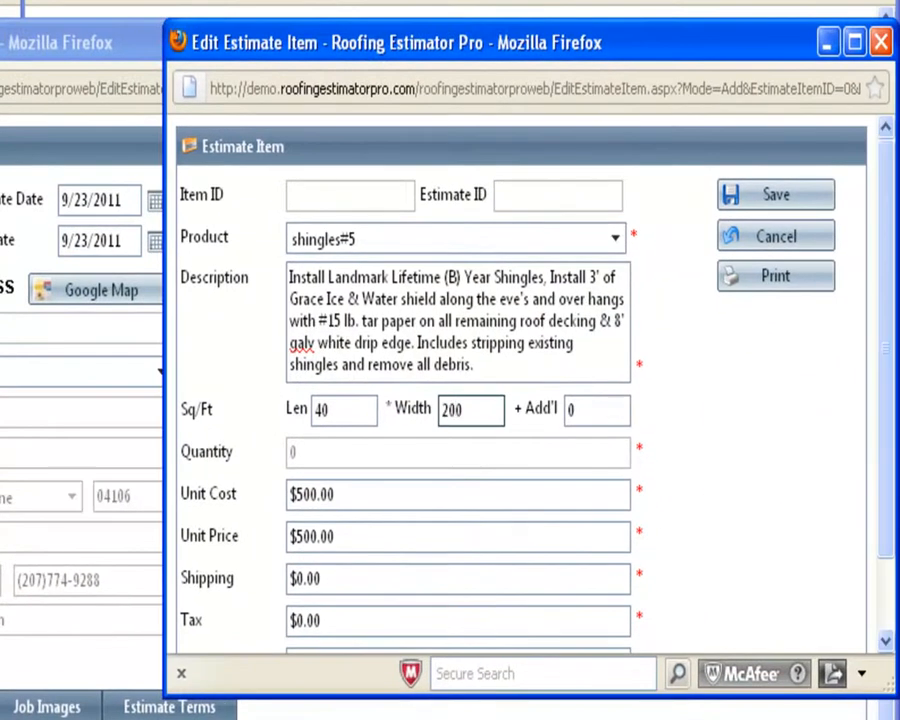
{"action": "key", "text": "Delete"}
{"action": "key", "text": "Tab"}
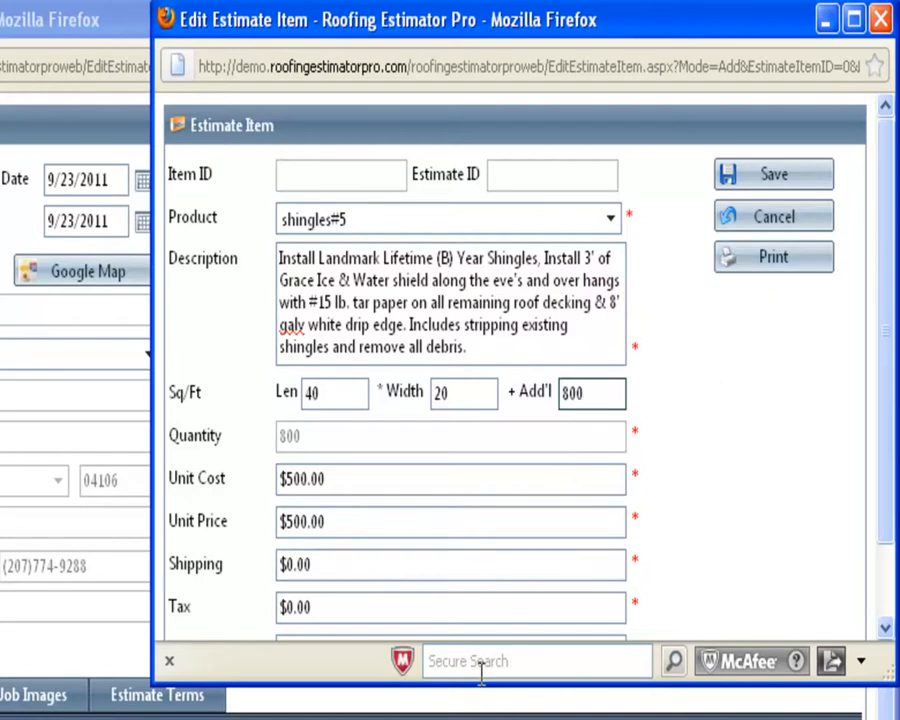
Set the unit cost and unit price to $5.00.
{"action": "left_click_drag", "start_coordinate": [476, 683], "coordinate": [476, 718]}
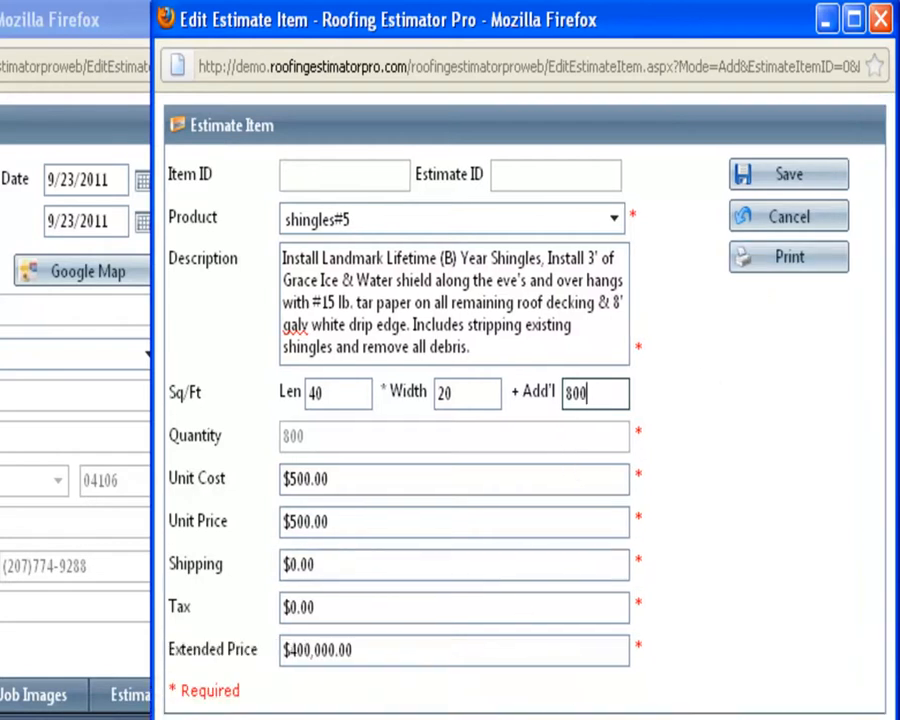
{"action": "left_click", "coordinate": [362, 481]}
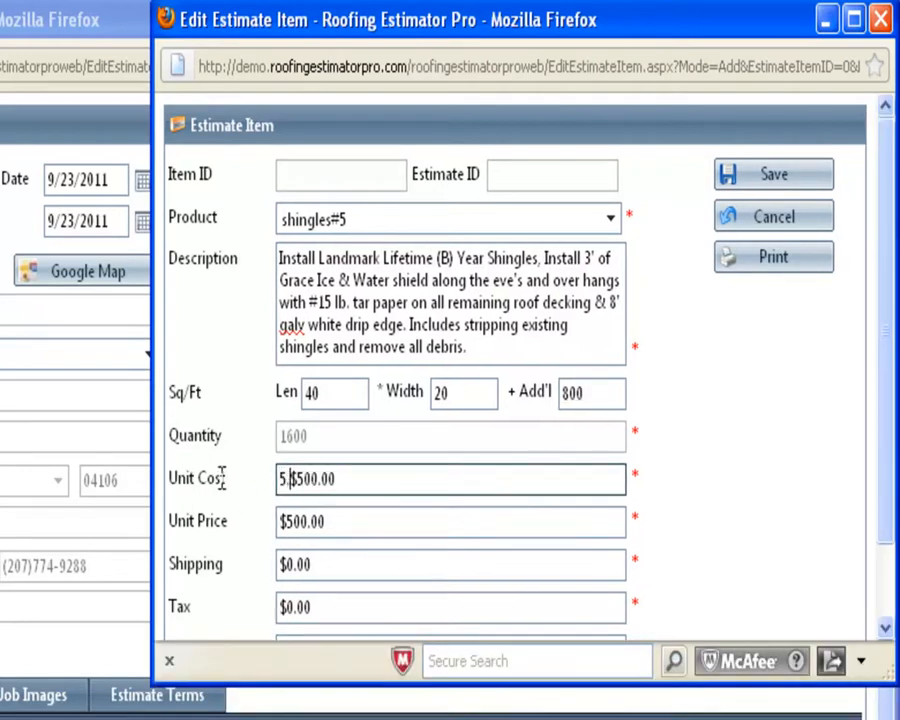
{"action": "left_click_drag", "start_coordinate": [366, 487], "coordinate": [208, 481]}
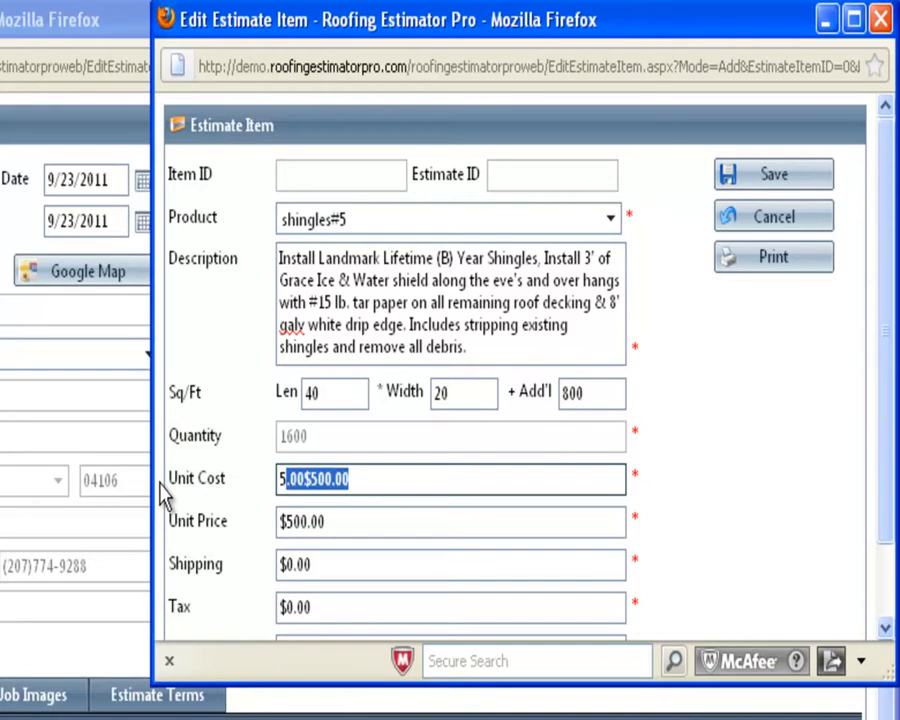
{"action": "key", "text": "BackSpace"}
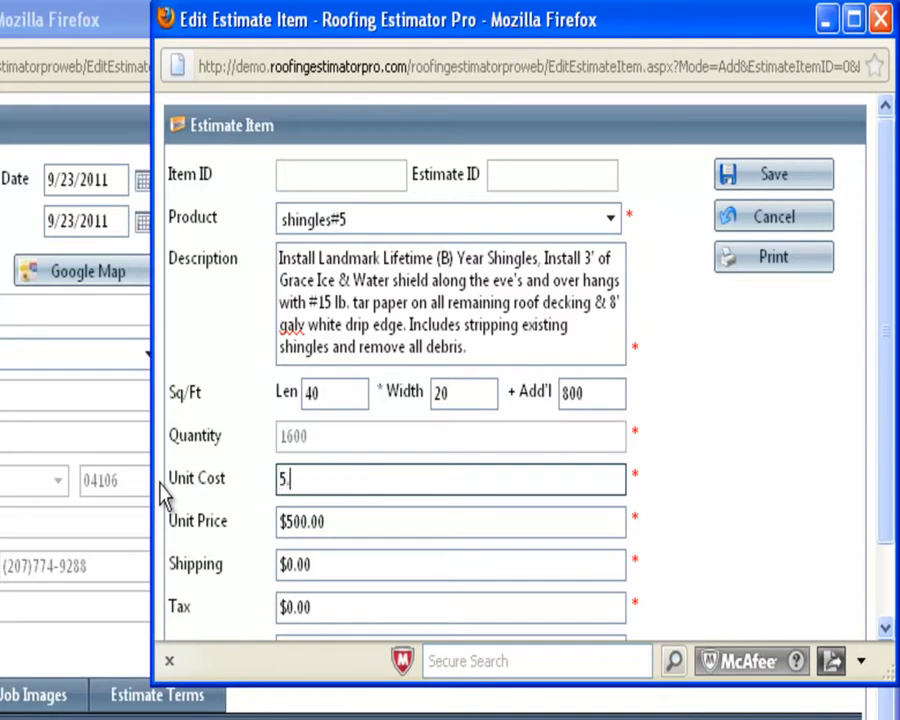
{"action": "type", "text": "5.00"}
{"action": "left_click_drag", "start_coordinate": [420, 533], "coordinate": [210, 535]}
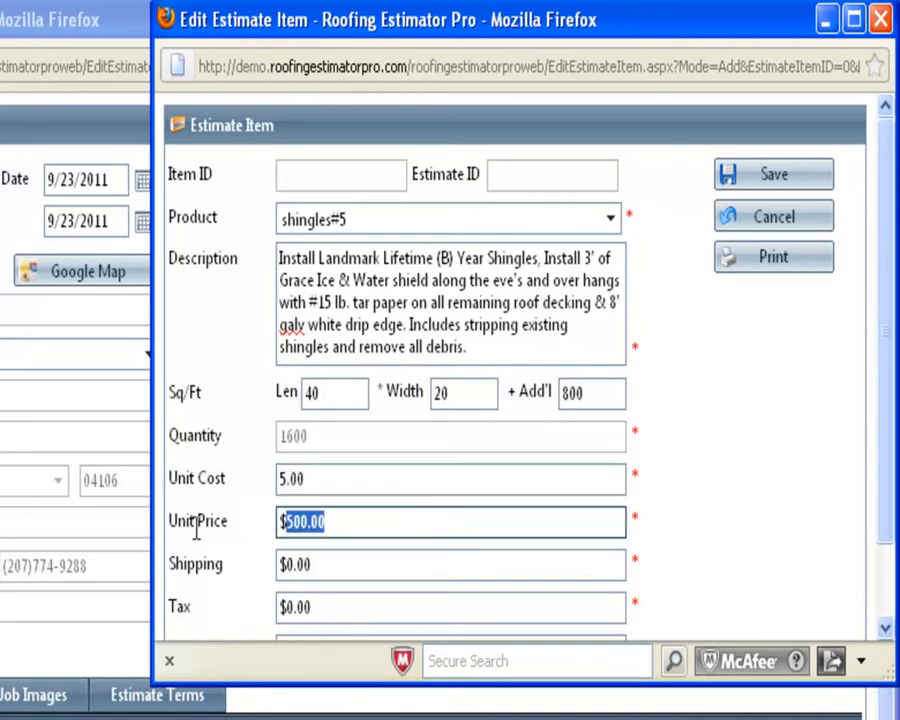
{"action": "type", "text": "5."}
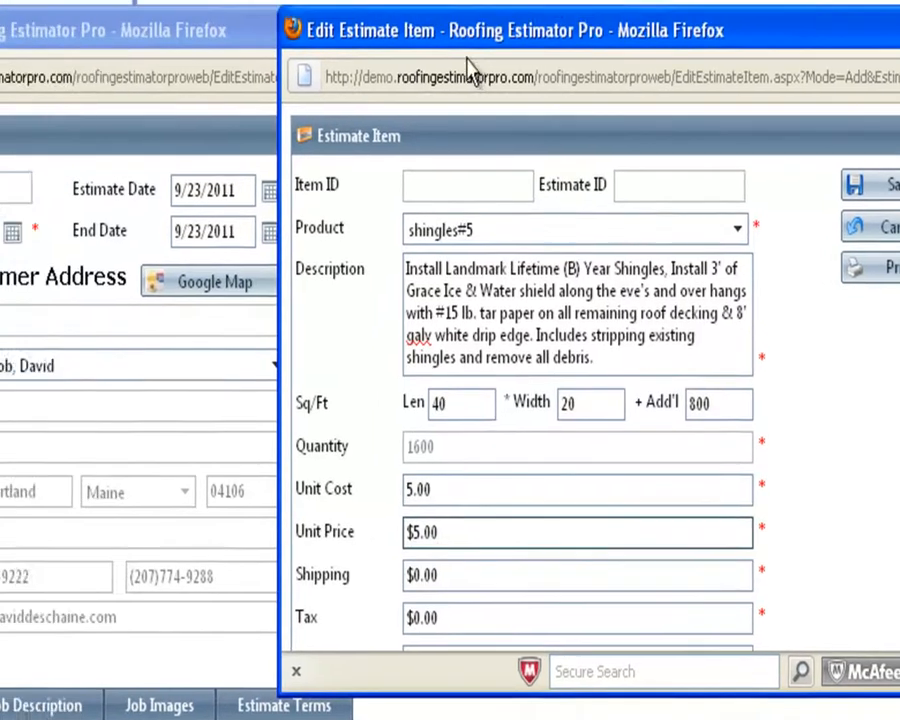
Save the shingles#5 item at 1600 sq ft, $8,000.00 extended price.
{"action": "left_click_drag", "start_coordinate": [323, 24], "coordinate": [274, 43]}
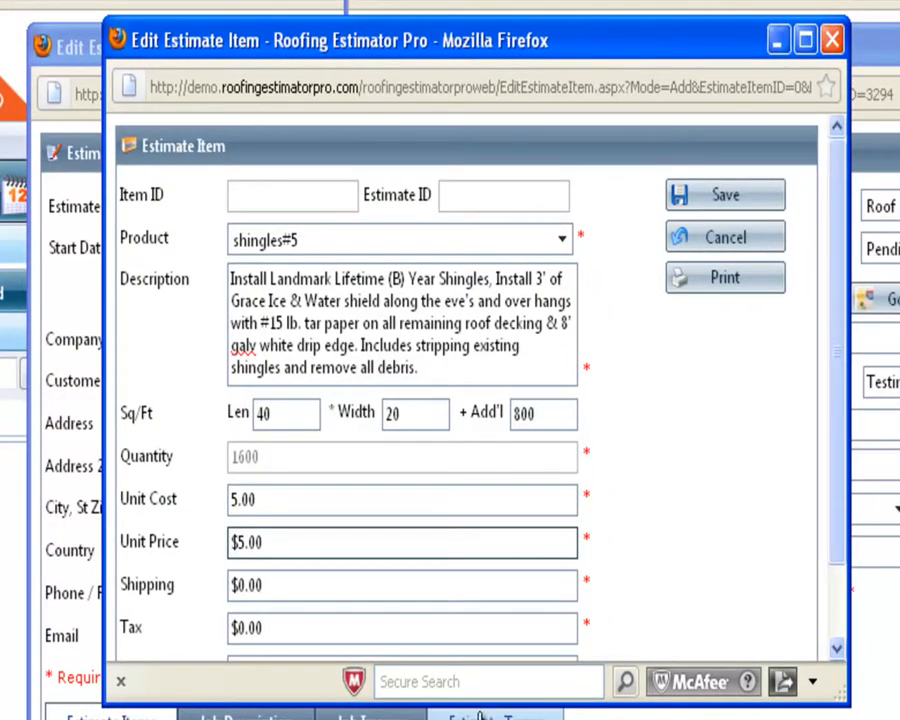
{"action": "left_click_drag", "start_coordinate": [476, 697], "coordinate": [478, 719]}
{"action": "key", "text": "Tab"}
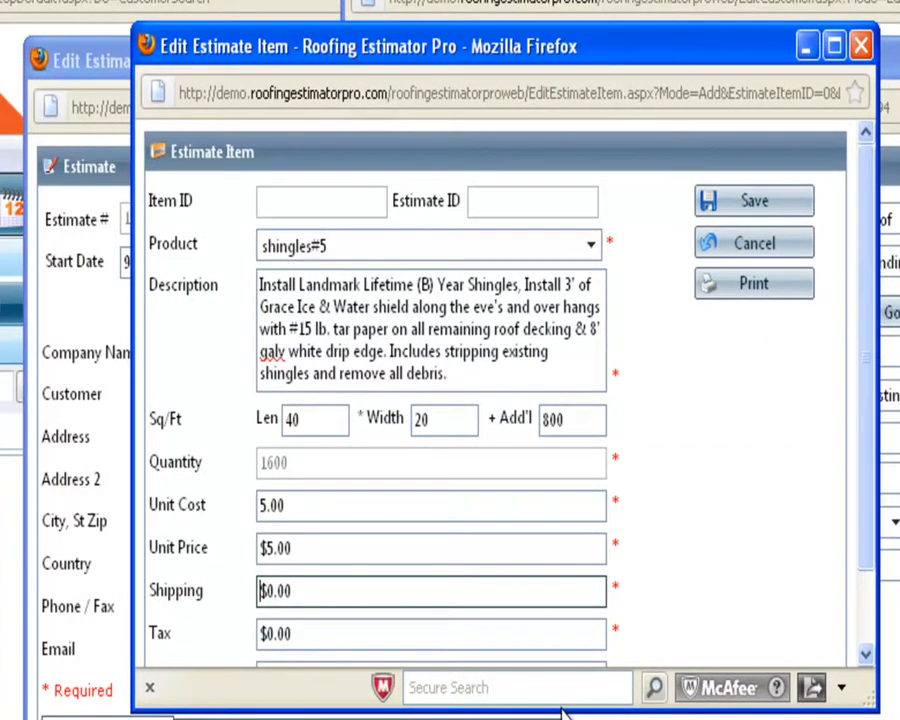
{"action": "left_click_drag", "start_coordinate": [560, 708], "coordinate": [560, 719]}
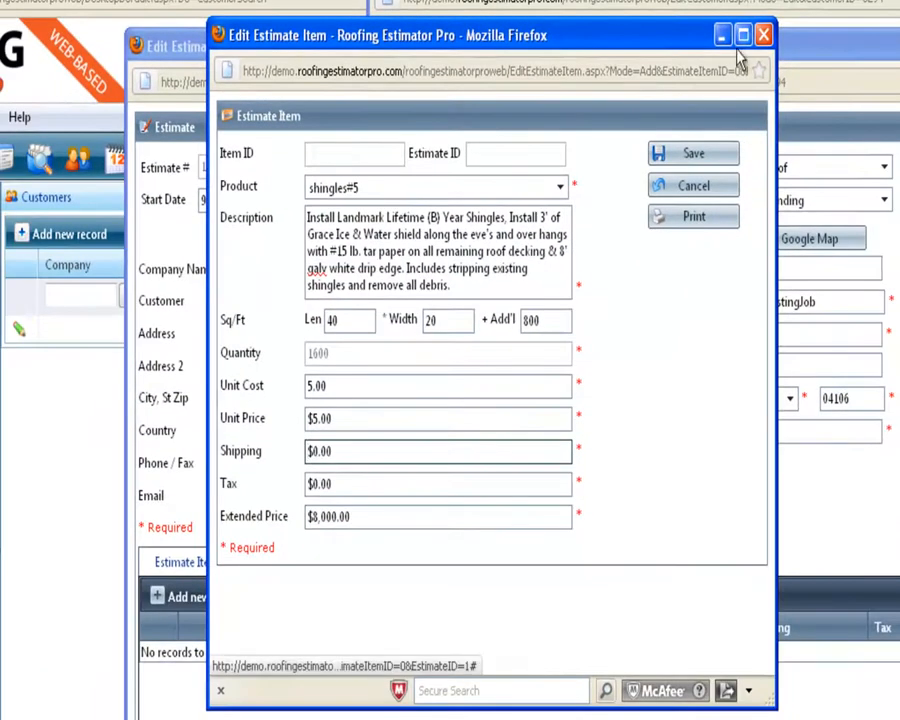
{"action": "left_click", "coordinate": [673, 157]}
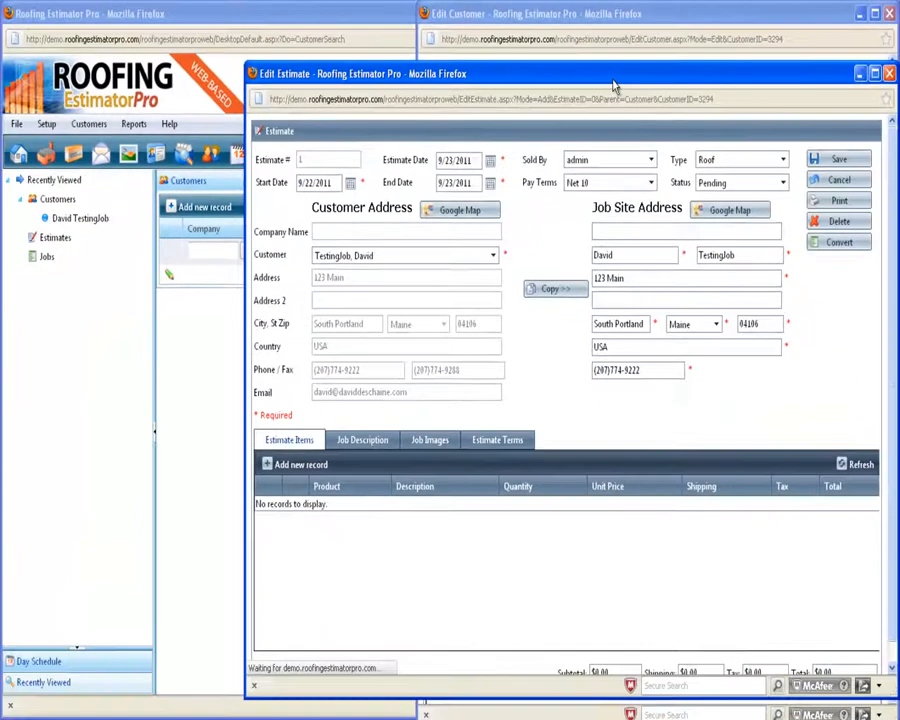
Move the Edit Estimate window up so the saved shingles#5 line and $8,000.00 subtotal show.
{"action": "left_click_drag", "start_coordinate": [613, 84], "coordinate": [608, 53]}
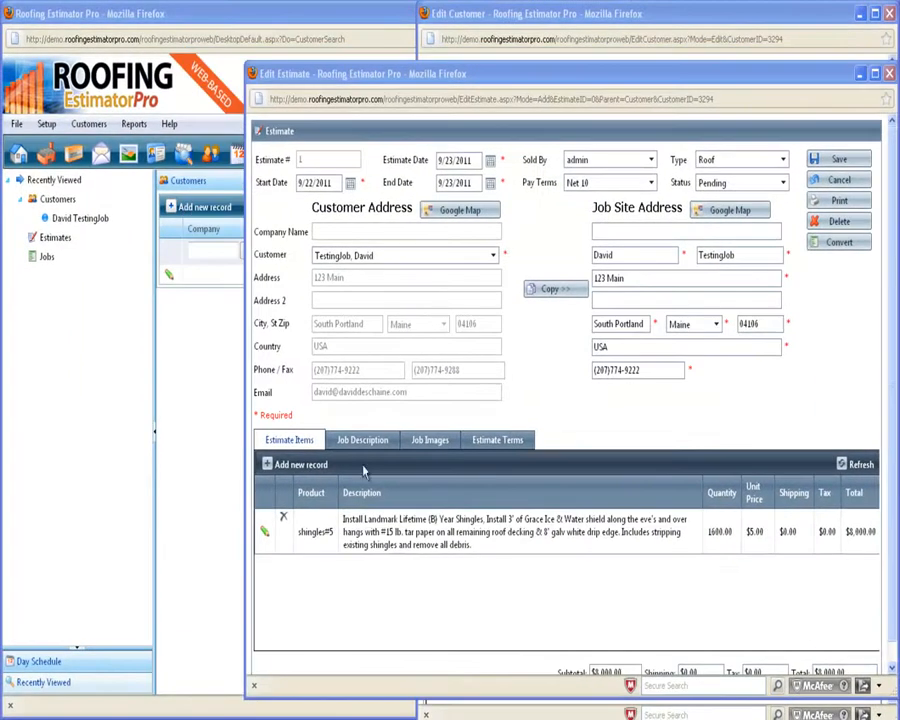
Add a new estimate line item with Grace as the product.
{"action": "left_click", "coordinate": [300, 464]}
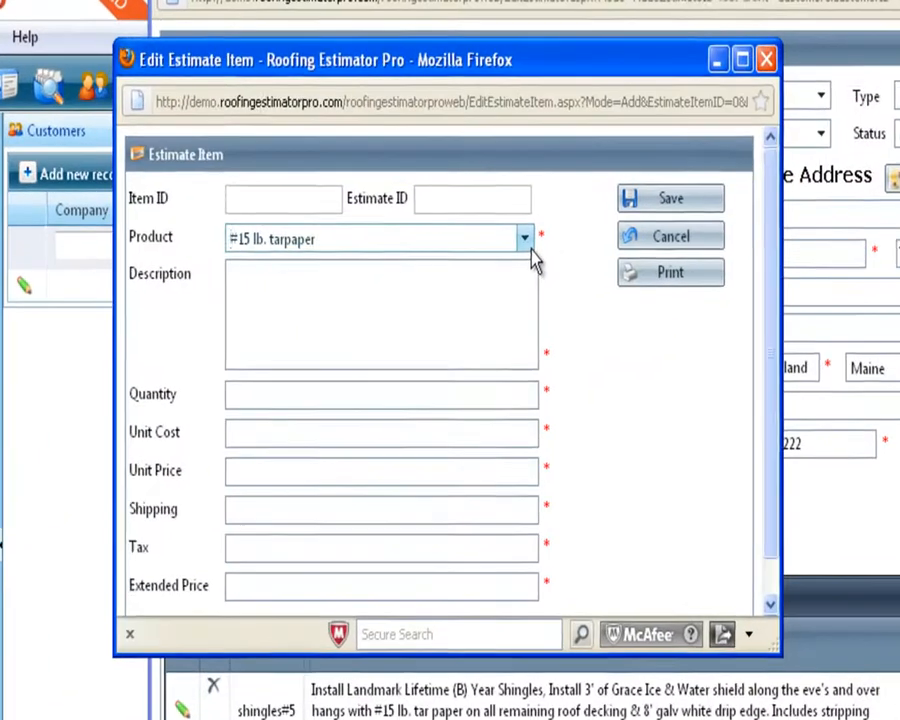
{"action": "left_click", "coordinate": [510, 235]}
{"action": "scroll", "coordinate": [514, 449], "scroll_direction": "down", "scroll_amount": 1}
{"action": "scroll", "coordinate": [550, 510], "scroll_direction": "down", "scroll_amount": 6}
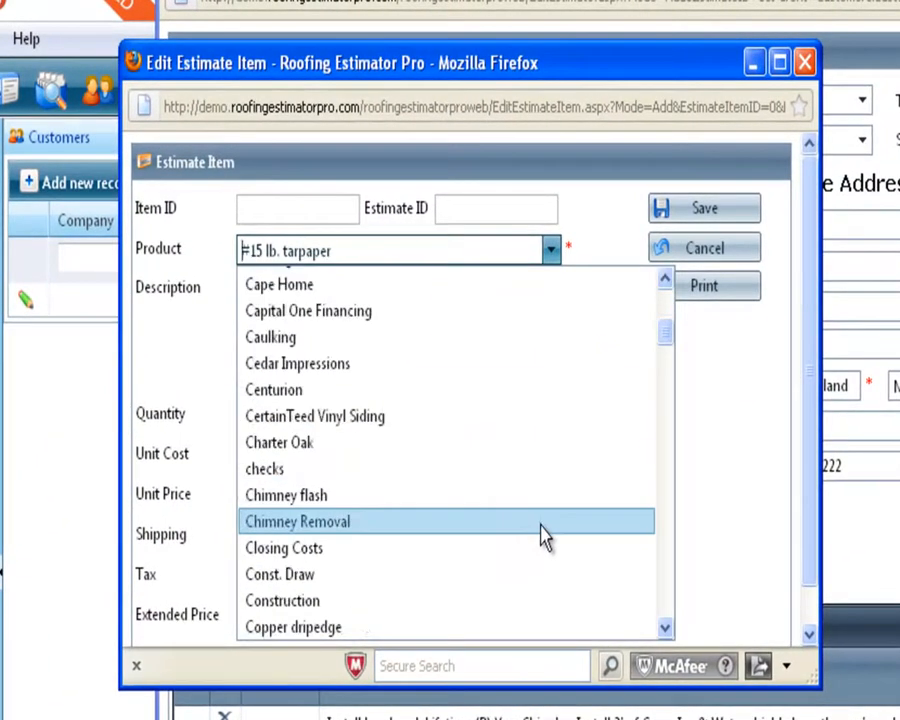
{"action": "type", "text": "Gable End Vents"}
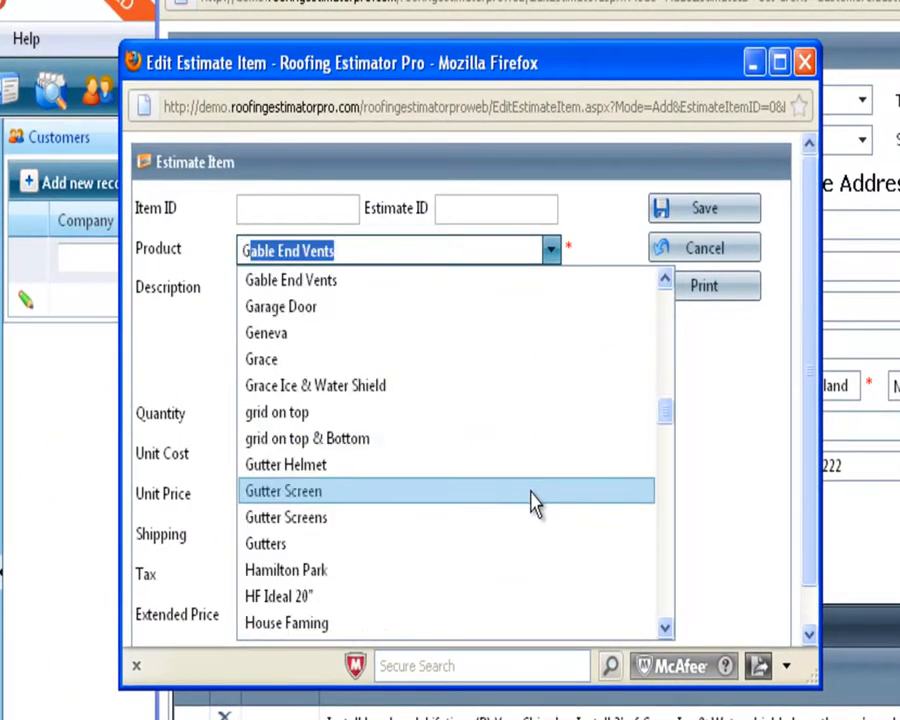
{"action": "left_click", "coordinate": [390, 360]}
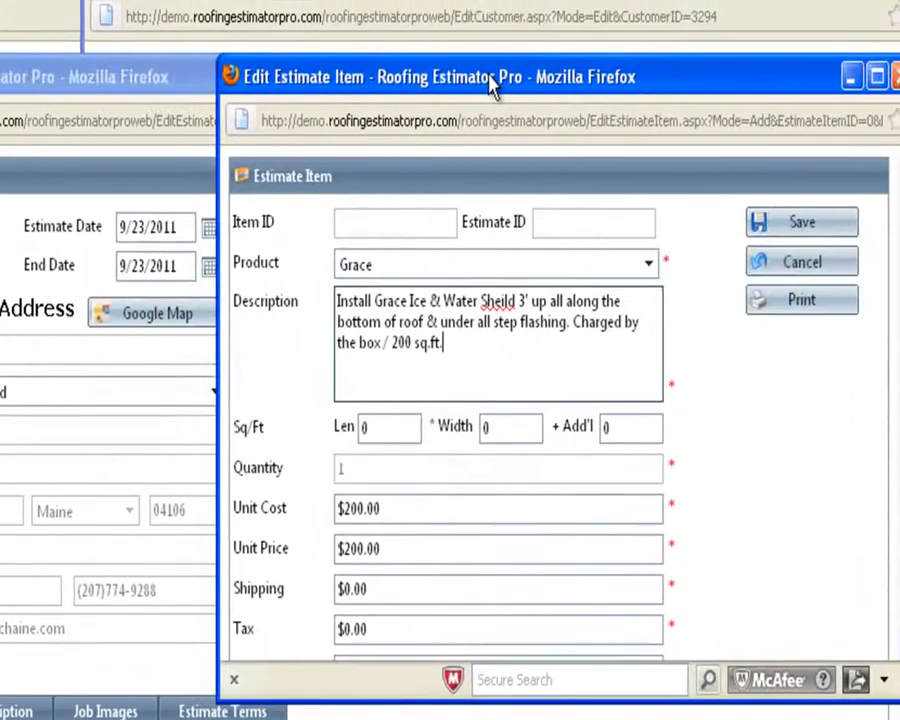
{"action": "left_click_drag", "start_coordinate": [700, 8], "coordinate": [419, 34]}
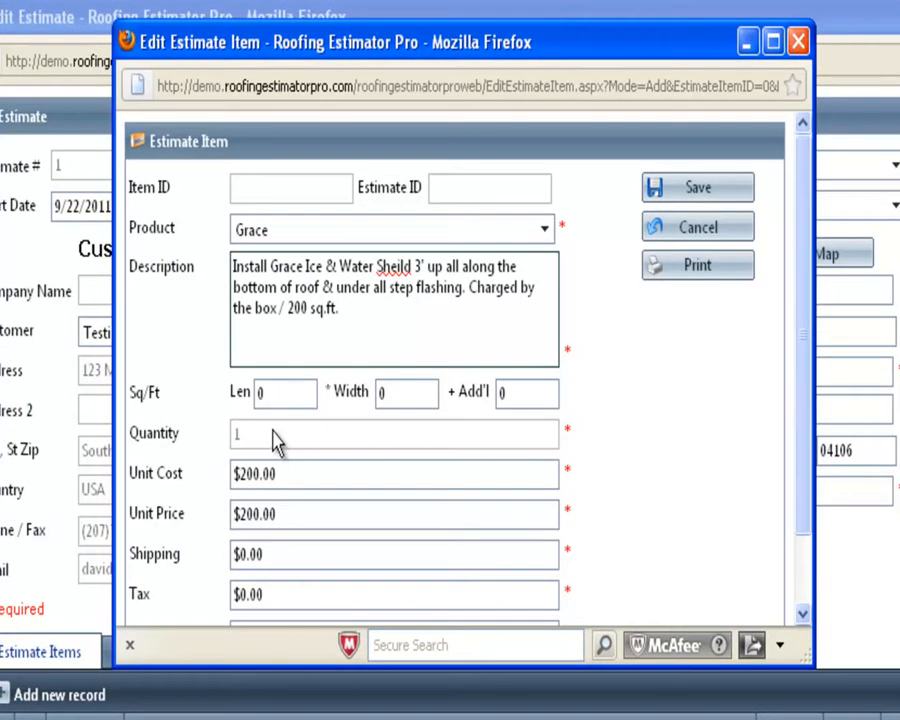
Enter length 3 and width 40 for the Grace item, giving 120 sq ft.
{"action": "left_click", "coordinate": [261, 392]}
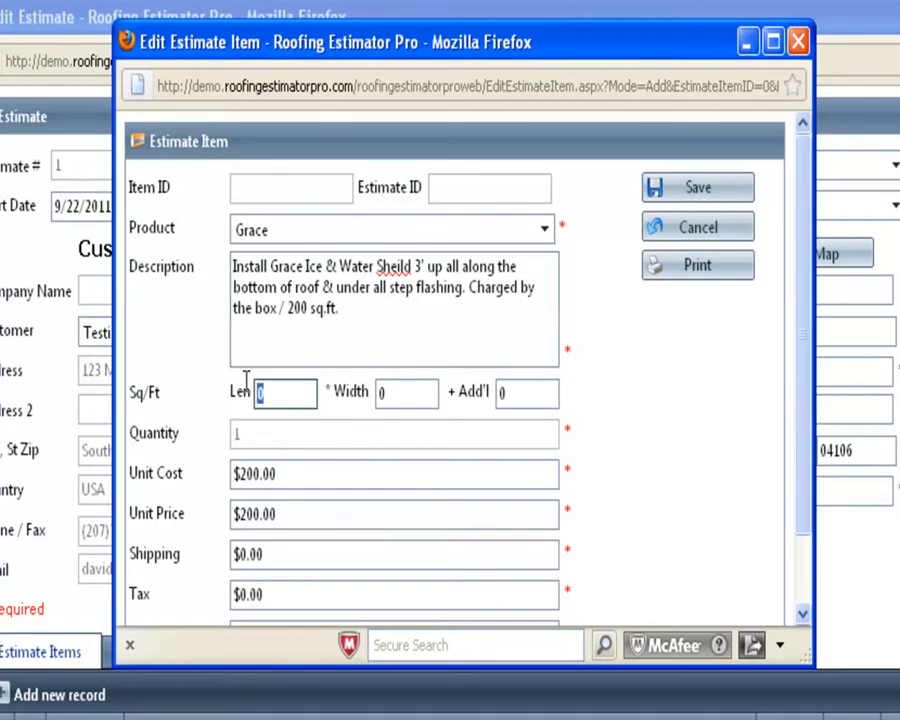
{"action": "left_click_drag", "start_coordinate": [428, 396], "coordinate": [293, 396]}
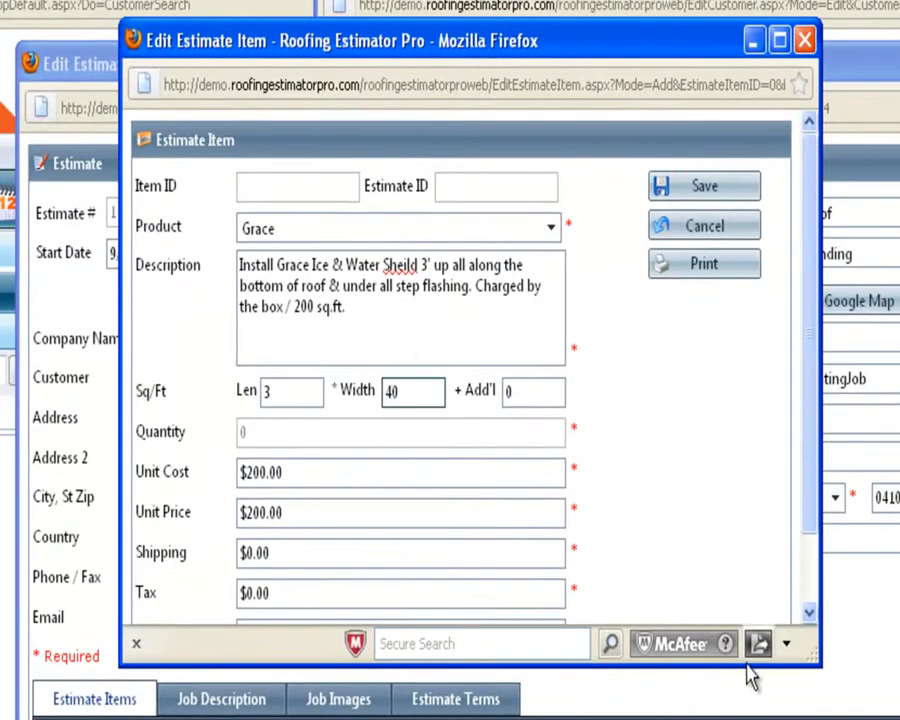
{"action": "left_click_drag", "start_coordinate": [729, 665], "coordinate": [729, 719]}
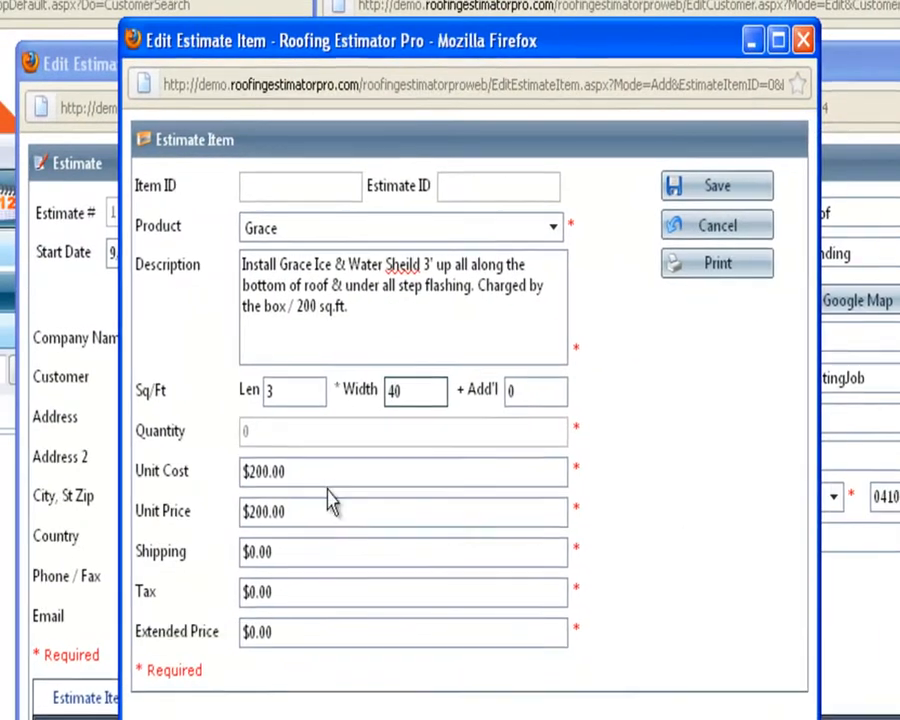
{"action": "left_click", "coordinate": [80, 478]}
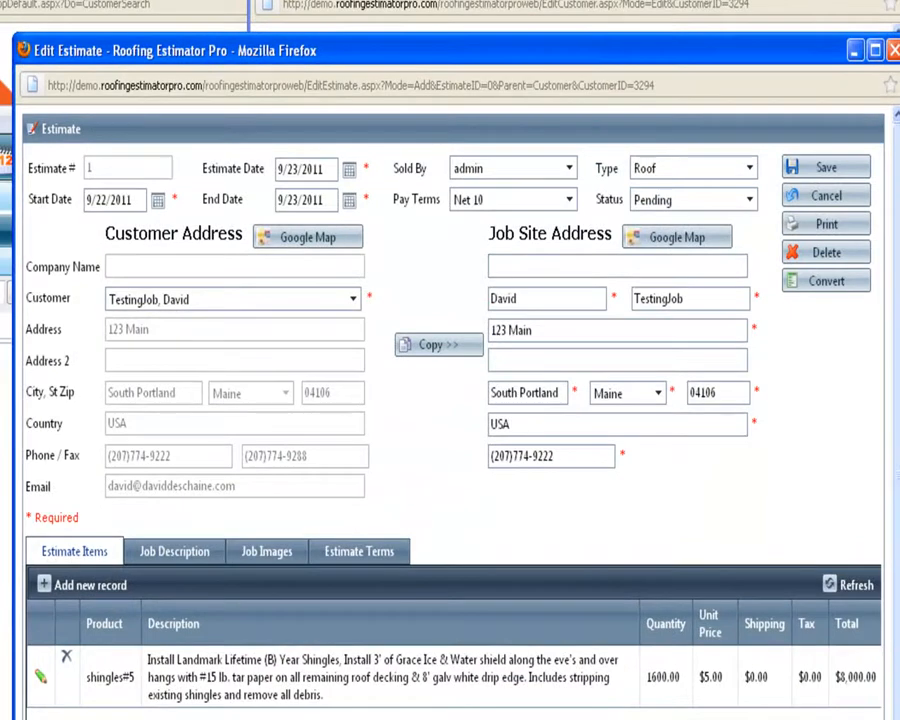
{"action": "key", "text": "alt+Tab"}
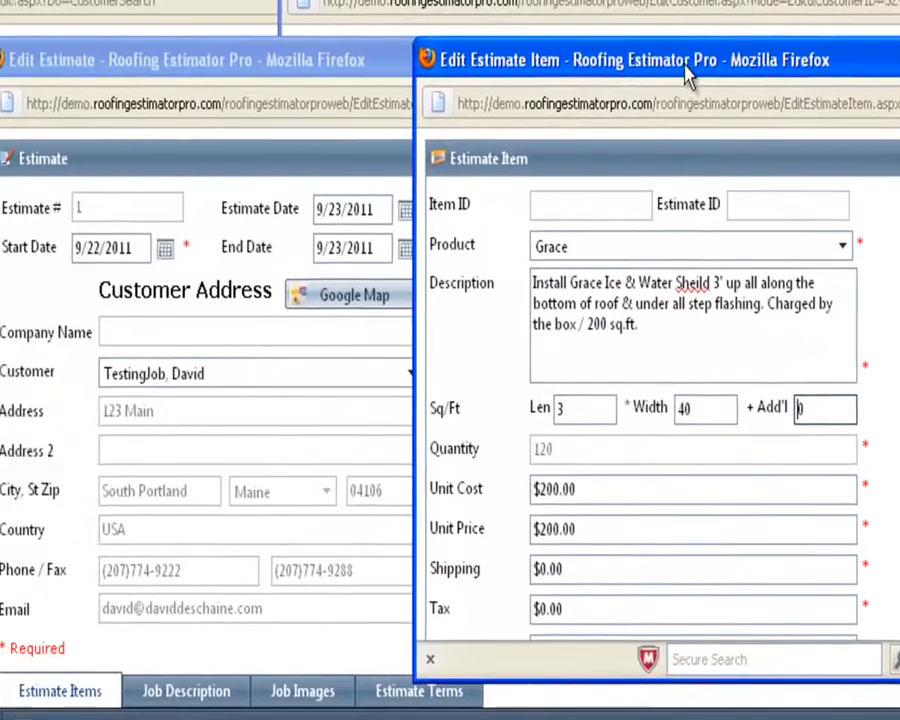
{"action": "left_click_drag", "start_coordinate": [686, 65], "coordinate": [197, 76]}
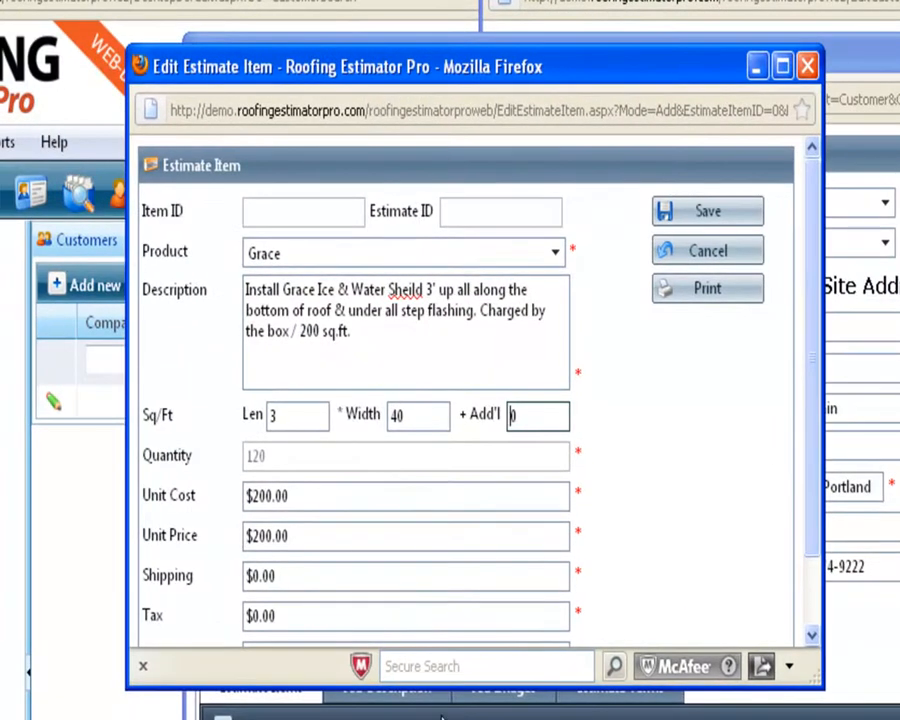
{"action": "left_click_drag", "start_coordinate": [448, 688], "coordinate": [448, 718]}
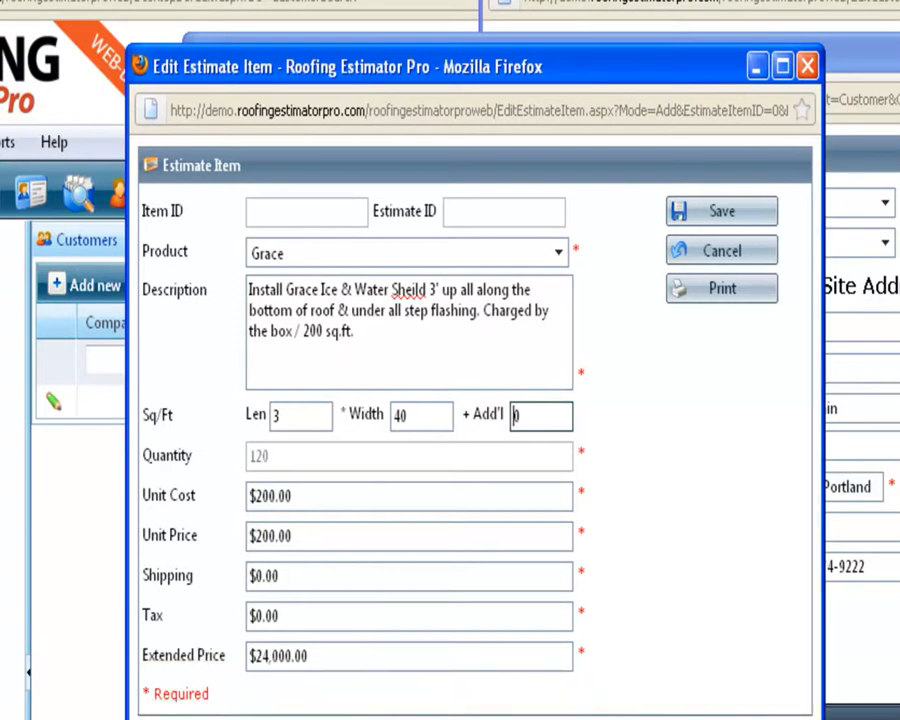
Set the Grace item's unit cost and unit price to $2.00, totalling $240.00.
{"action": "left_click_drag", "start_coordinate": [338, 490], "coordinate": [156, 505]}
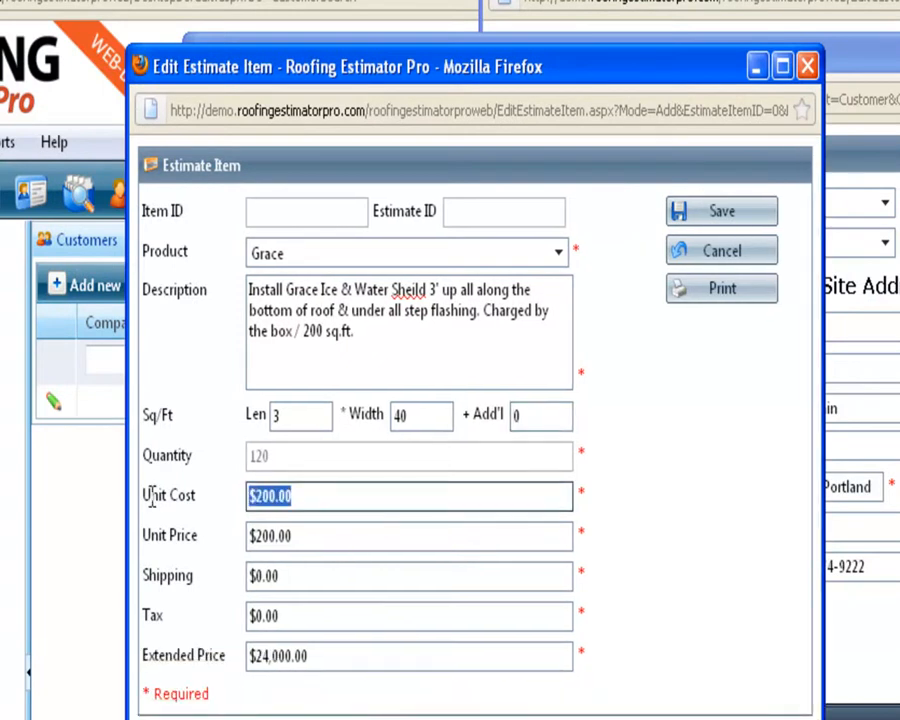
{"action": "type", "text": "2"}
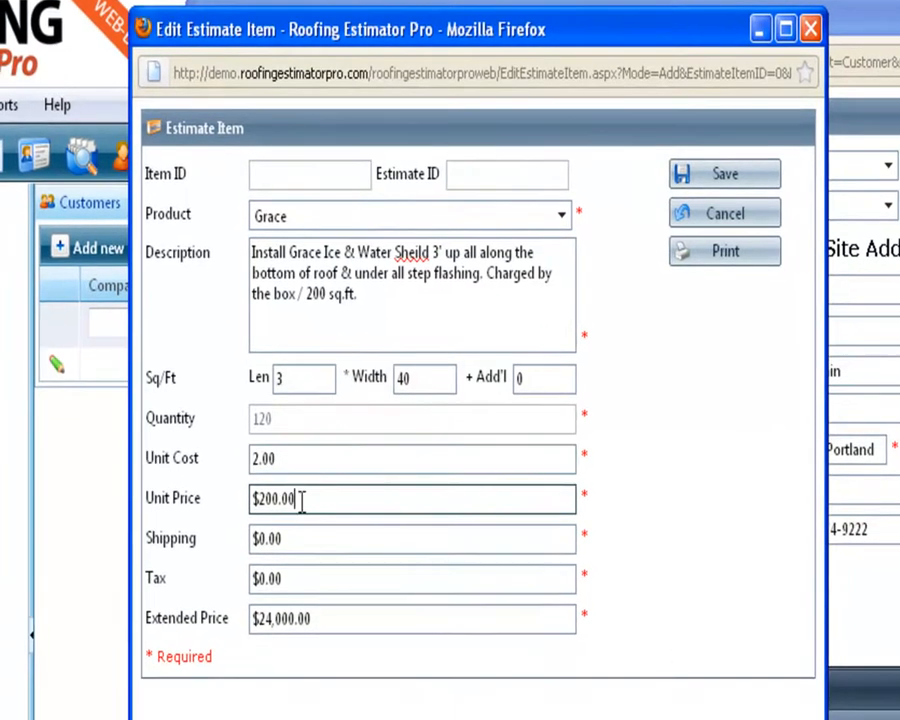
{"action": "left_click_drag", "start_coordinate": [298, 541], "coordinate": [177, 544]}
{"action": "type", "text": "2."}
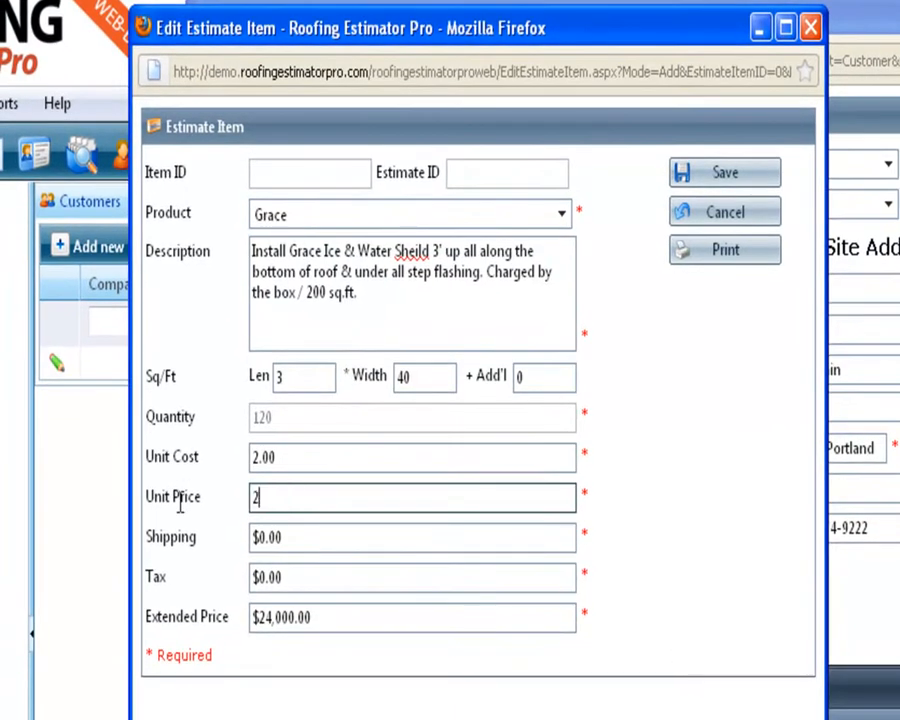
{"action": "key", "text": "Tab"}
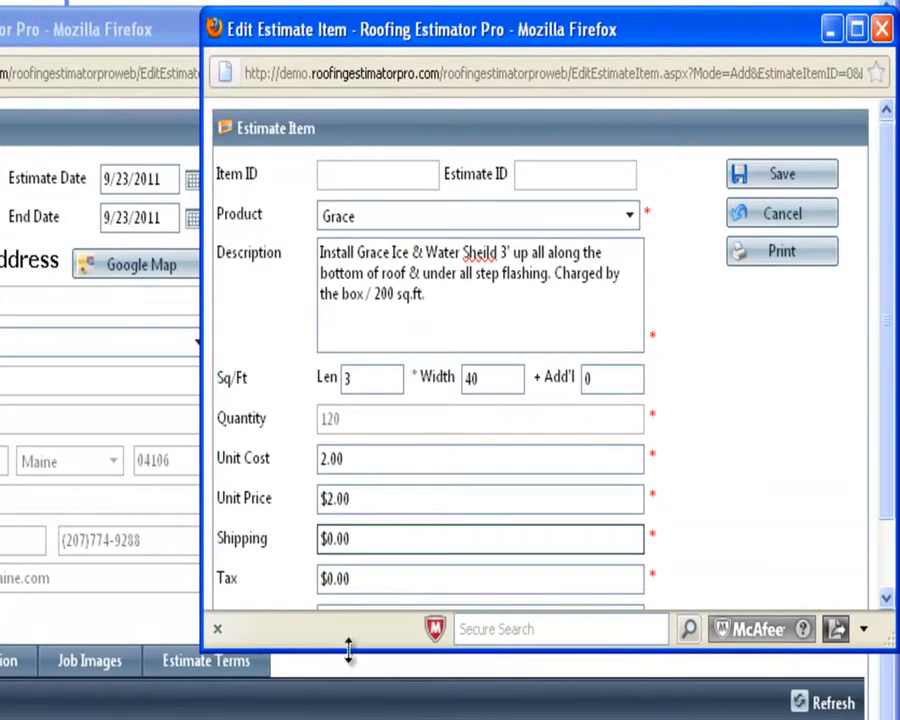
{"action": "left_click_drag", "start_coordinate": [346, 650], "coordinate": [357, 717]}
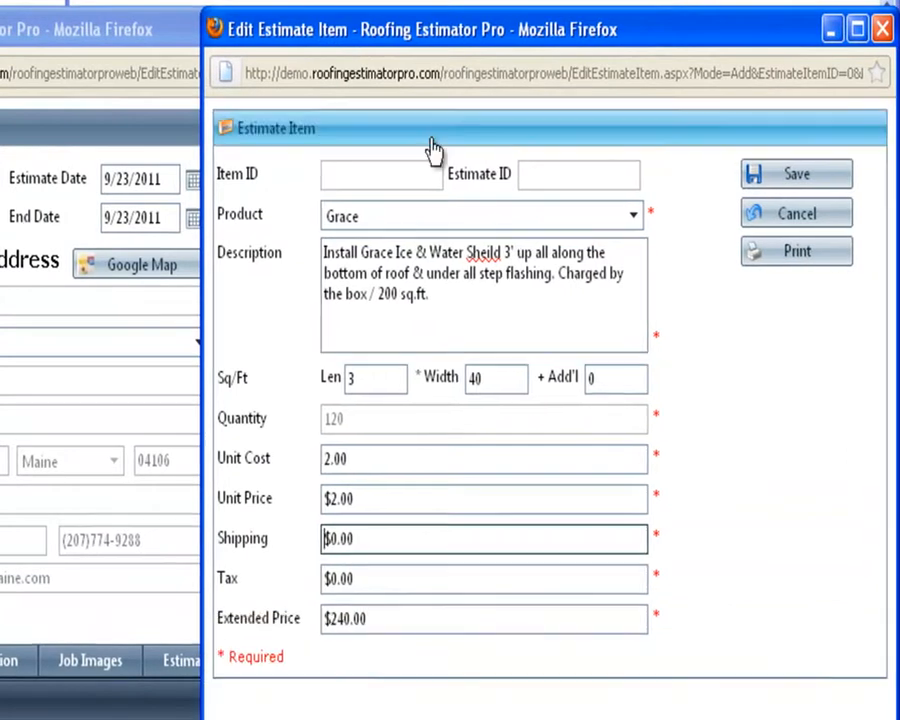
{"action": "left_click_drag", "start_coordinate": [391, 36], "coordinate": [263, 45]}
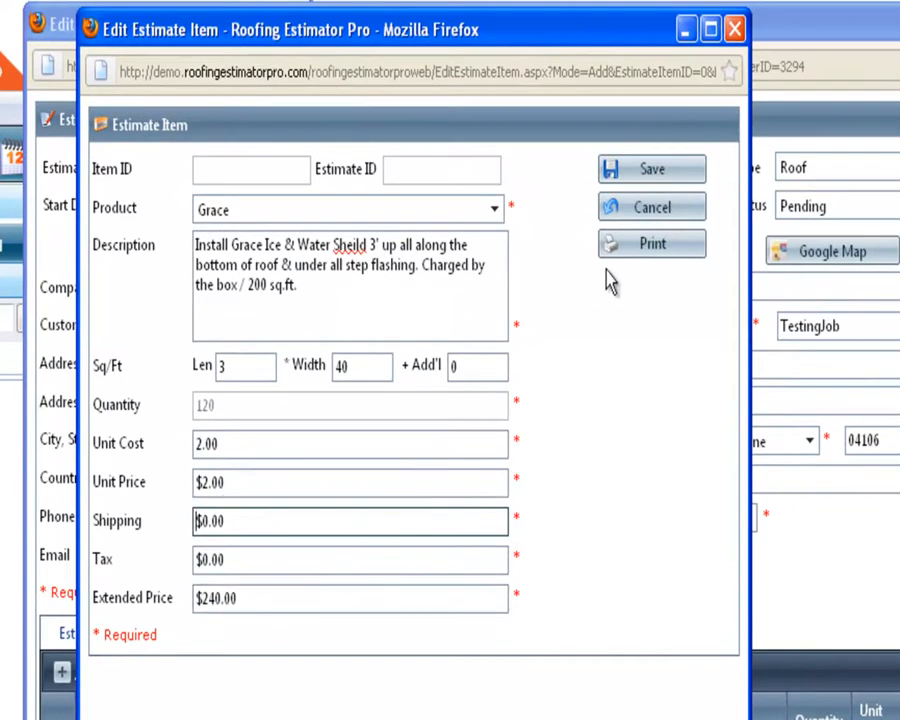
Save the Grace line item and the estimate with its $8,240.00 subtotal.
{"action": "left_click", "coordinate": [652, 172]}
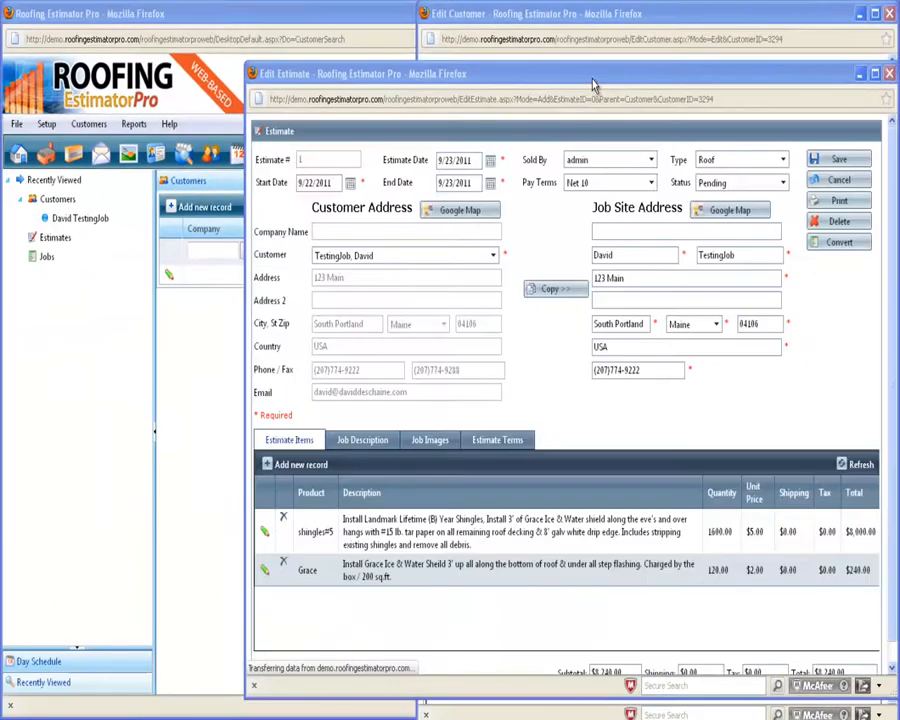
{"action": "left_click_drag", "start_coordinate": [602, 47], "coordinate": [444, 27]}
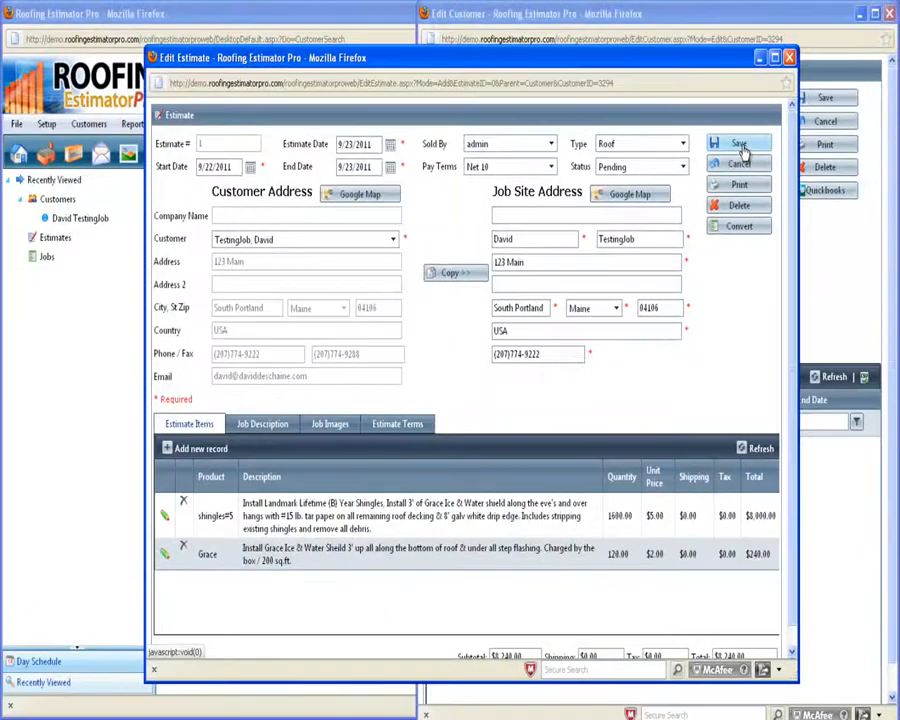
{"action": "left_click", "coordinate": [740, 148]}
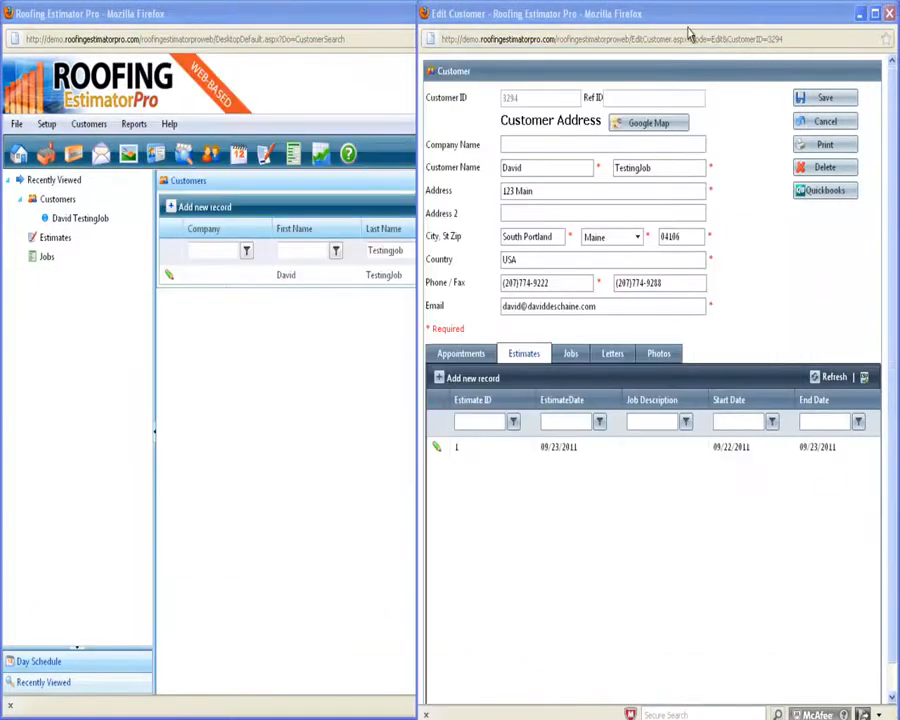
Reopen estimate 1 for editing from the customer's Estimates list.
{"action": "left_click_drag", "start_coordinate": [690, 29], "coordinate": [466, 36]}
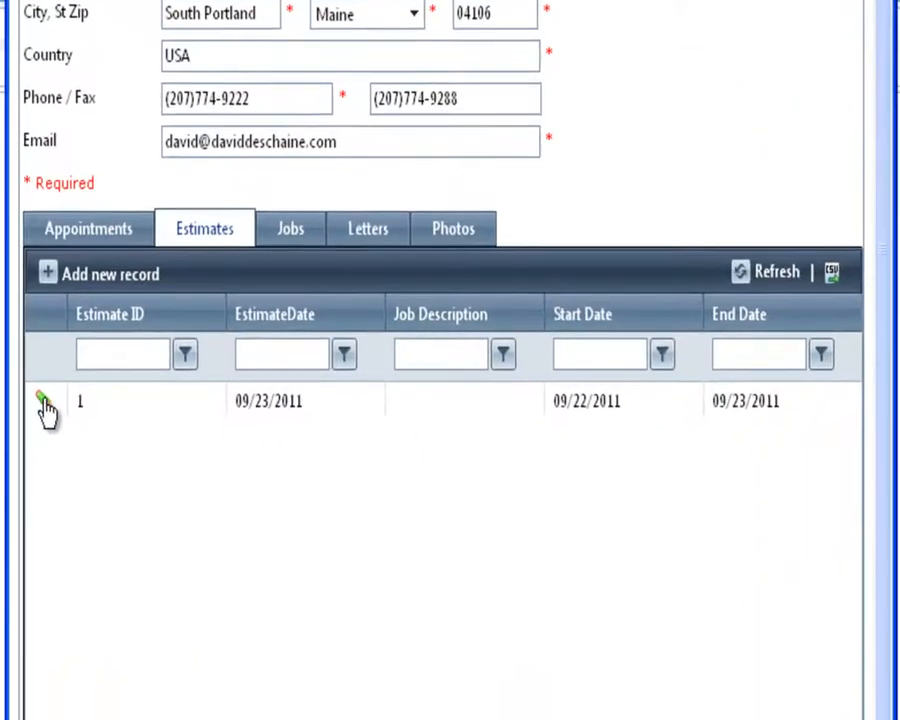
{"action": "left_click", "coordinate": [44, 401]}
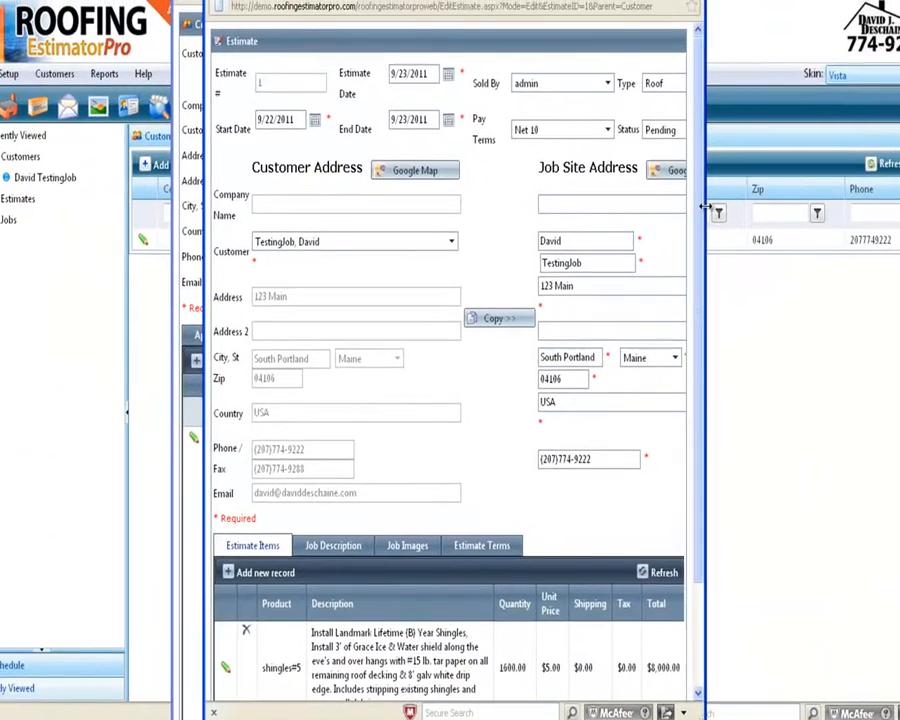
{"action": "left_click_drag", "start_coordinate": [718, 200], "coordinate": [871, 341]}
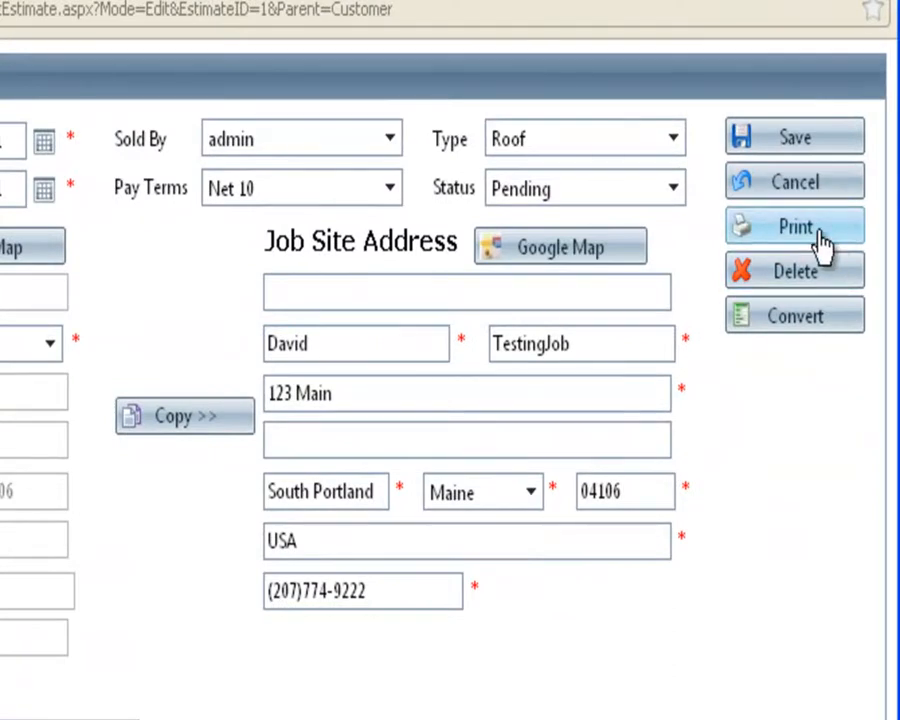
Generate the estimate report as a Standard Contract customer proposal.
{"action": "left_click", "coordinate": [818, 238]}
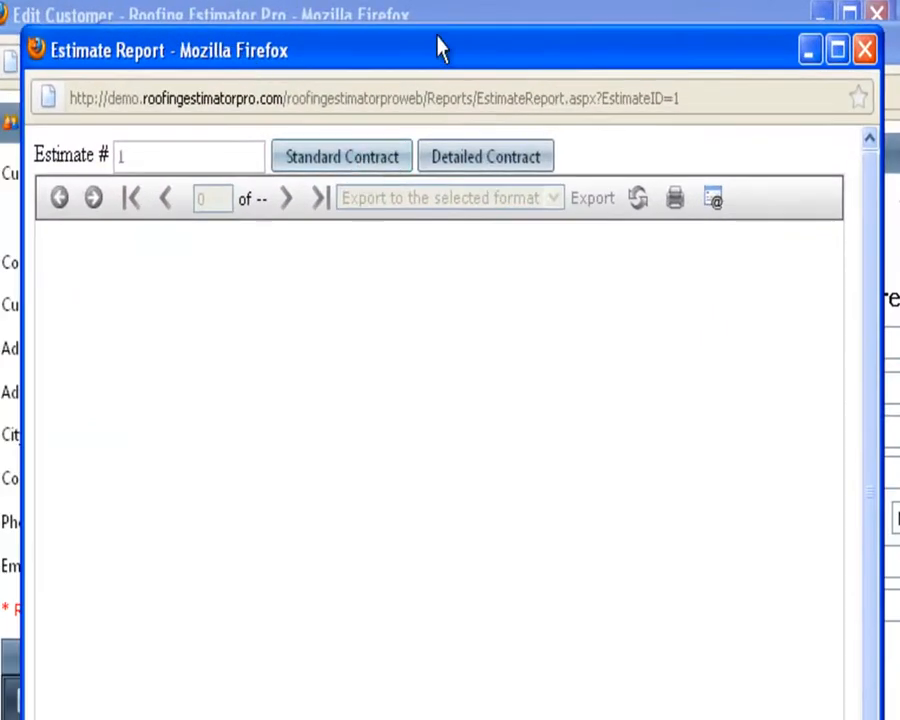
{"action": "mouse_move", "coordinate": [444, 30]}
{"action": "left_mouse_down"}
{"action": "mouse_move", "coordinate": [443, 70]}
{"action": "mouse_move", "coordinate": [448, 23]}
{"action": "left_mouse_up"}
{"action": "left_click", "coordinate": [378, 168]}
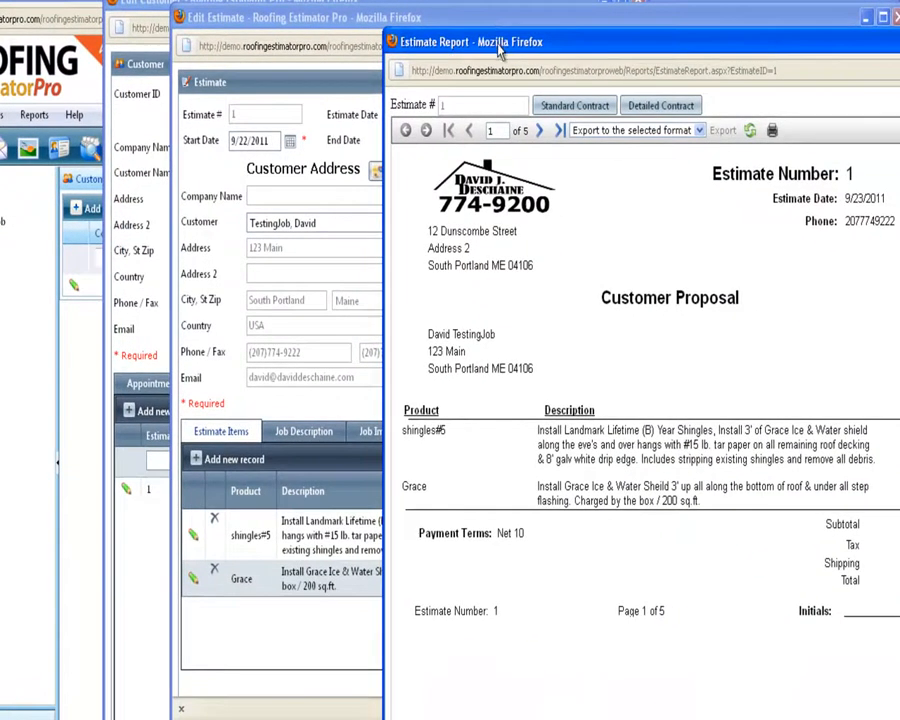
{"action": "left_click_drag", "start_coordinate": [499, 45], "coordinate": [187, 0]}
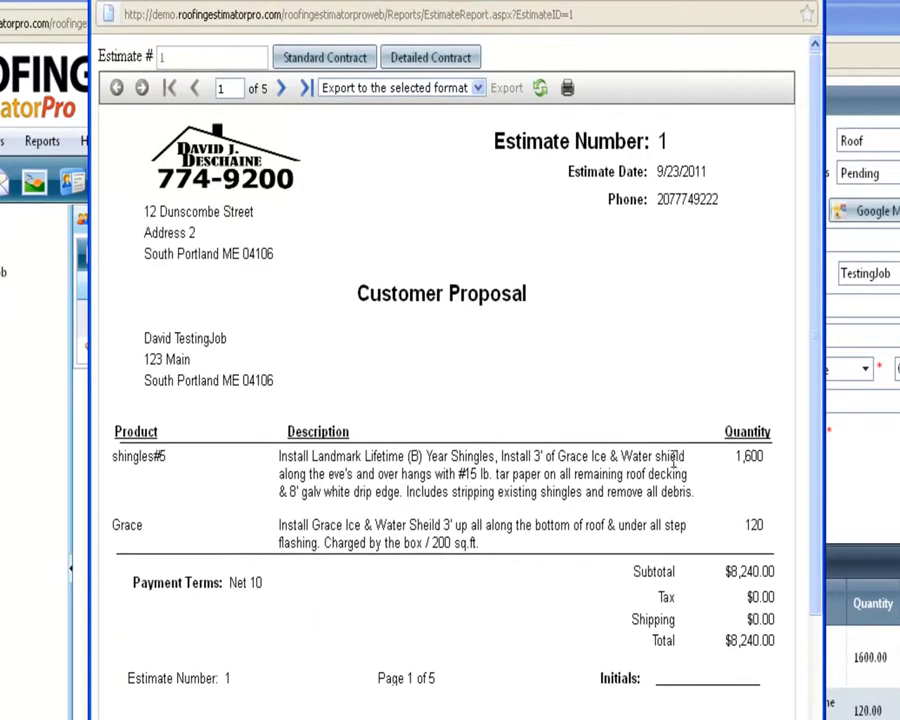
Review the proposal's product descriptions and its second page, then move the report aside.
{"action": "left_click_drag", "start_coordinate": [496, 543], "coordinate": [278, 454]}
{"action": "left_click", "coordinate": [718, 503]}
{"action": "left_click", "coordinate": [280, 95]}
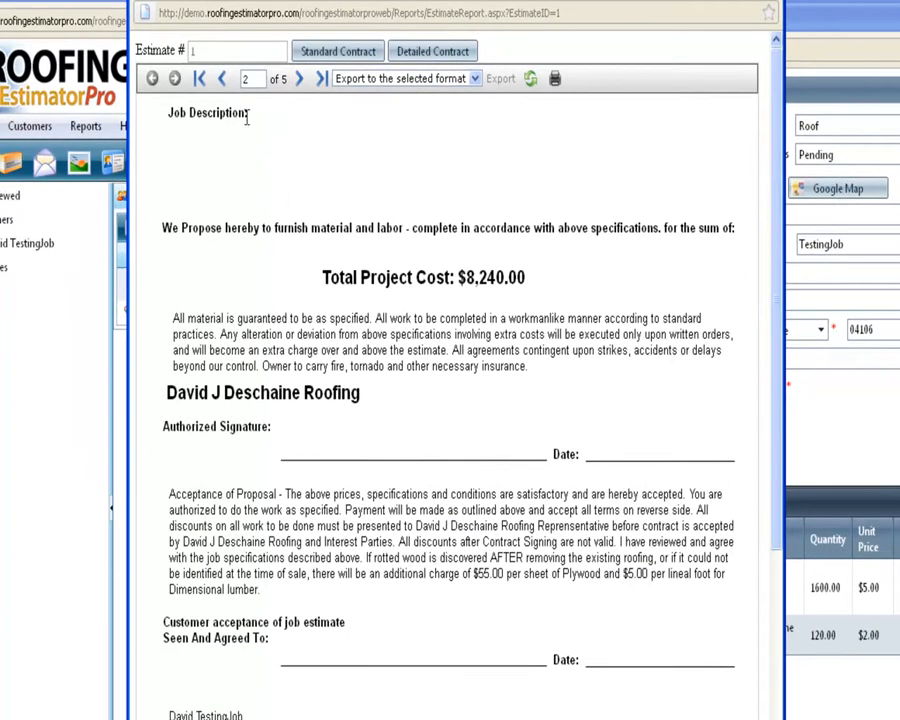
{"action": "left_click_drag", "start_coordinate": [340, 5], "coordinate": [797, 1]}
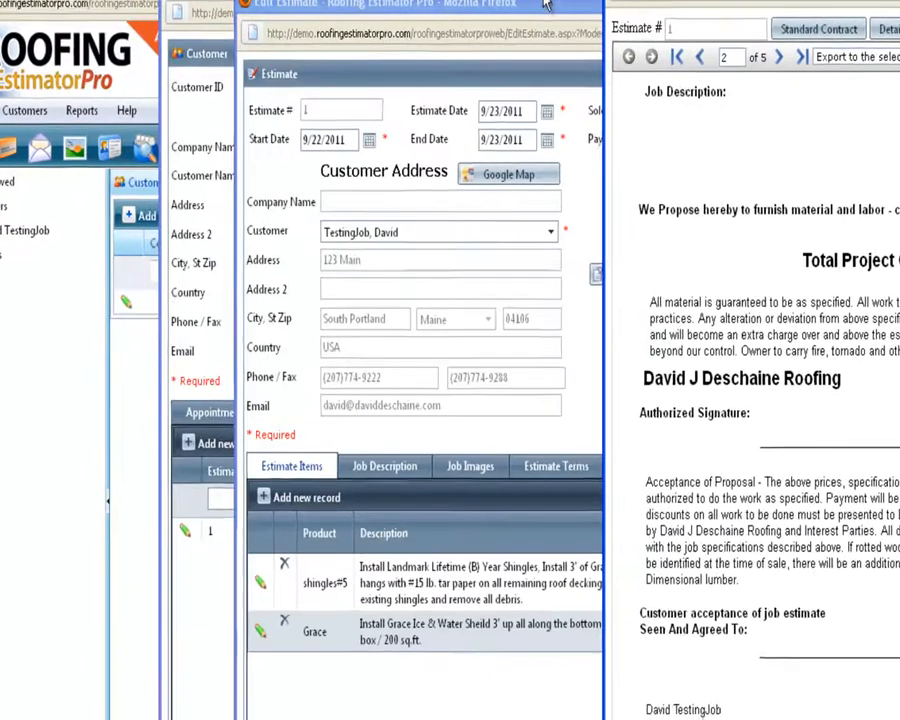
Enter 'Full Grace on the back porch' in the estimate's Job Description editor.
{"action": "left_click_drag", "start_coordinate": [547, 18], "coordinate": [388, 25]}
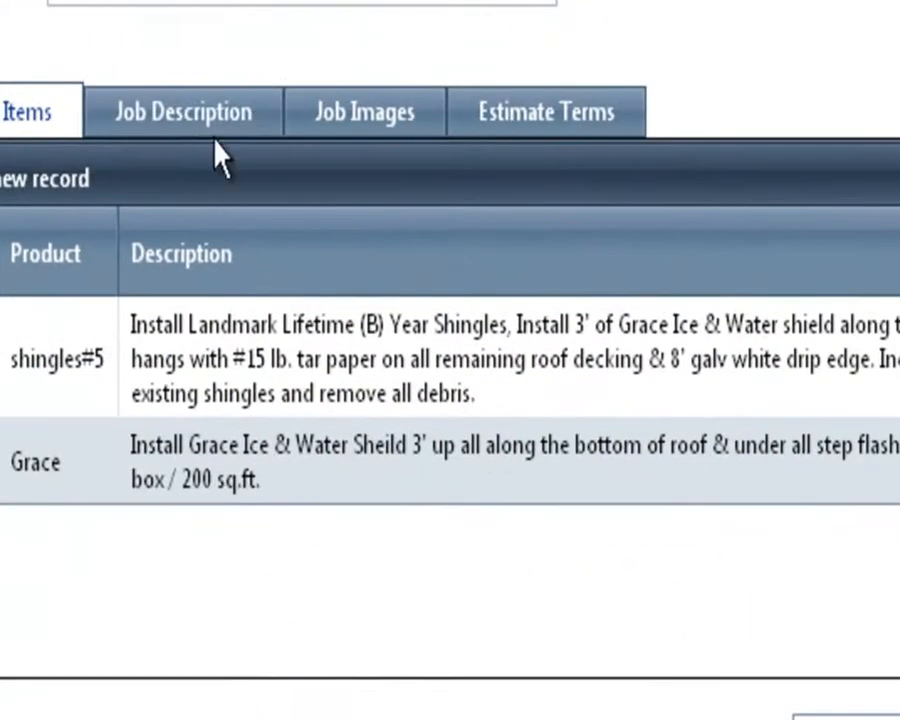
{"action": "left_click", "coordinate": [190, 113]}
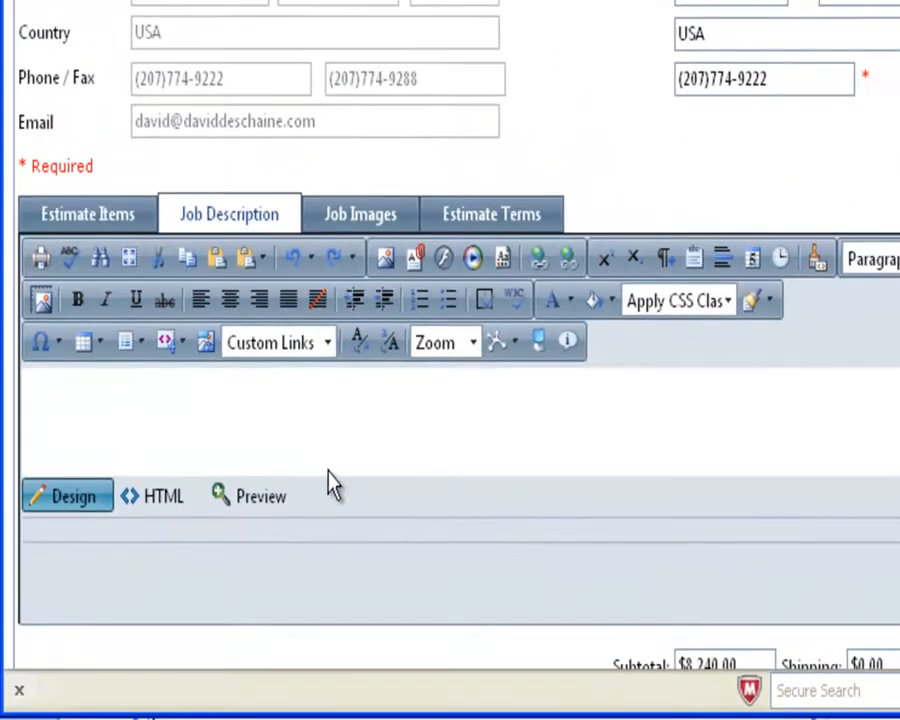
{"action": "left_click", "coordinate": [340, 435]}
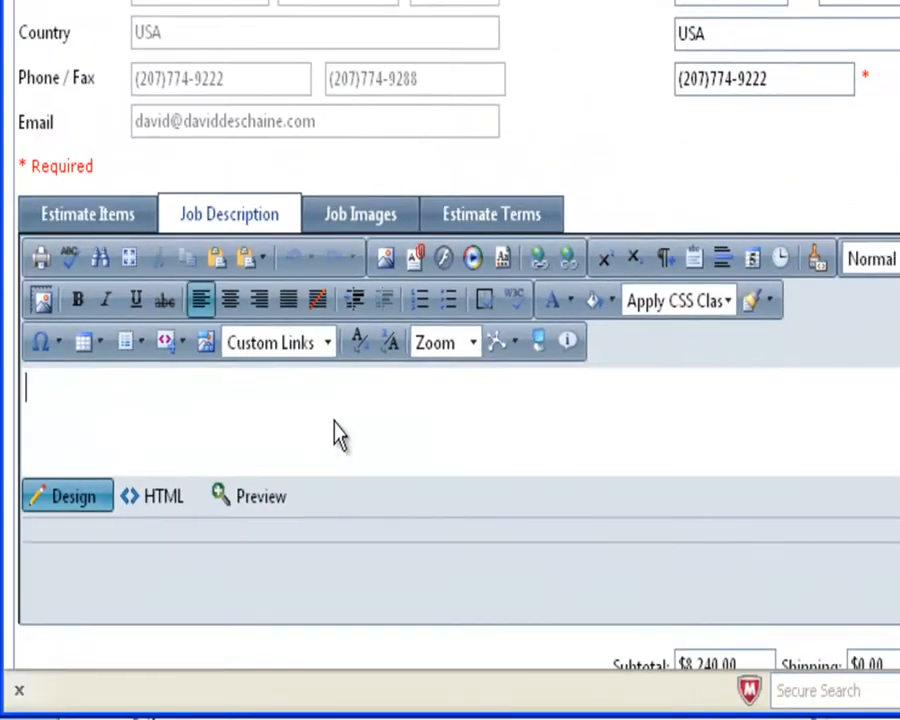
{"action": "type", "text": "Full Grace "}
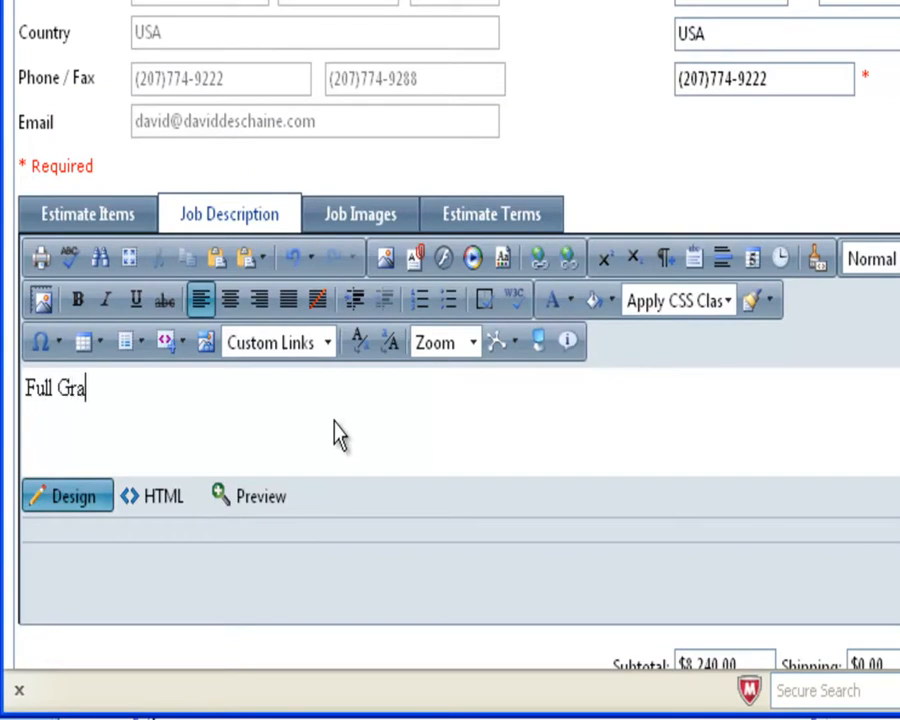
{"action": "type", "text": "on the back porch"}
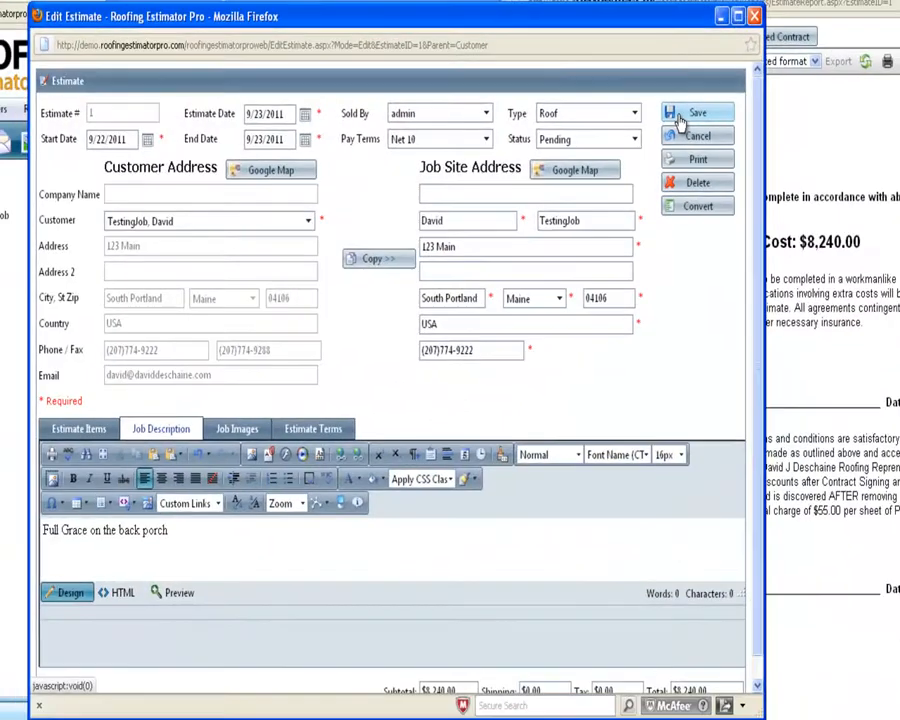
Save the estimate and reload the Standard Contract to see the new job description.
{"action": "left_click", "coordinate": [680, 116]}
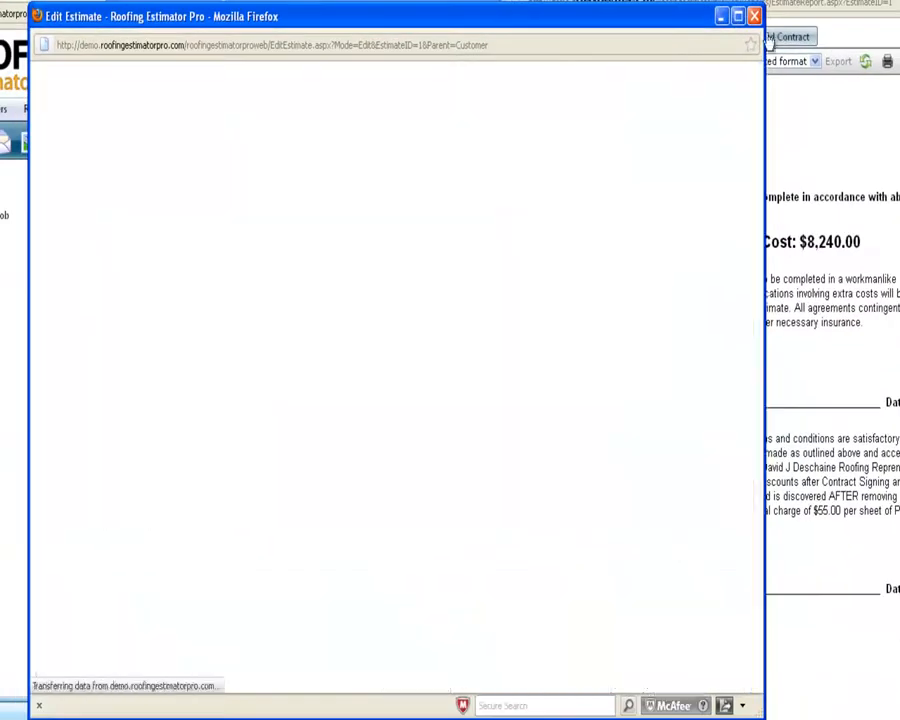
{"action": "left_click_drag", "start_coordinate": [223, 0], "coordinate": [474, 0]}
{"action": "left_click_drag", "start_coordinate": [786, 0], "coordinate": [471, 32]}
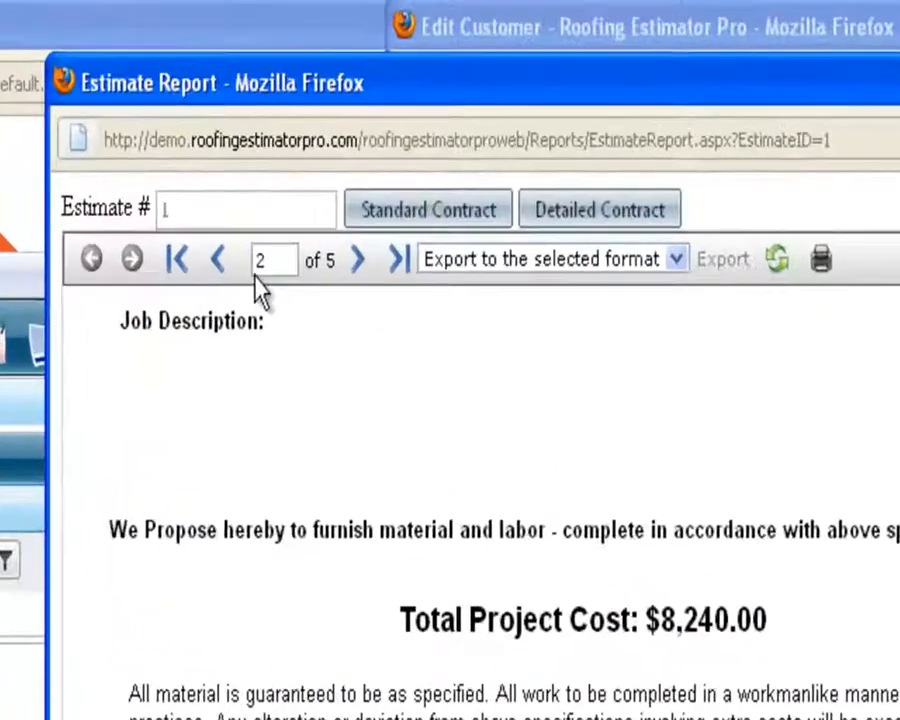
{"action": "left_click", "coordinate": [217, 259]}
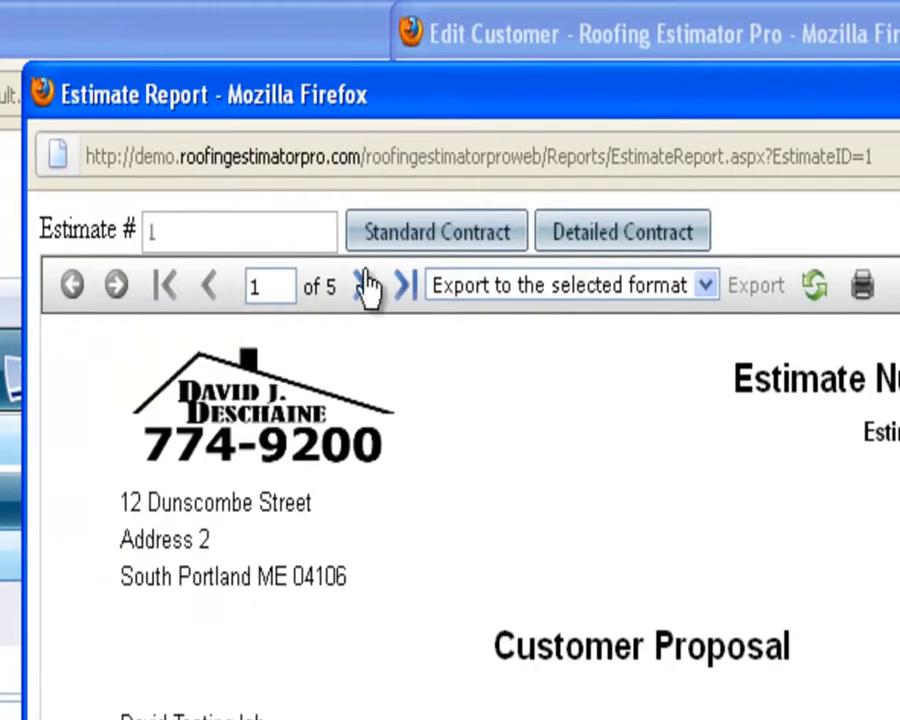
{"action": "left_click", "coordinate": [399, 259]}
{"action": "left_click", "coordinate": [421, 237]}
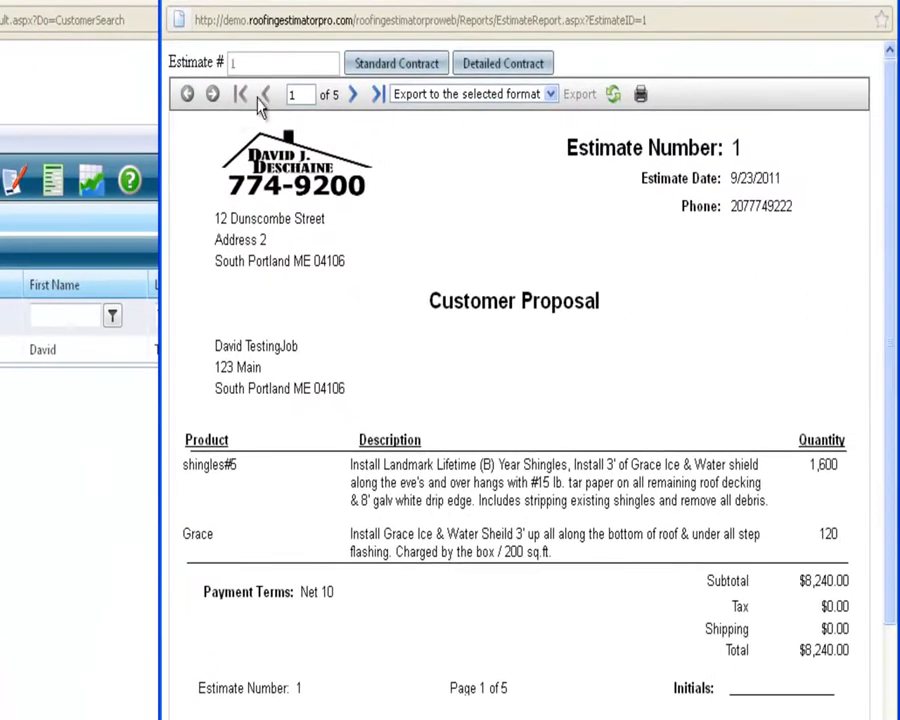
{"action": "left_click", "coordinate": [352, 94]}
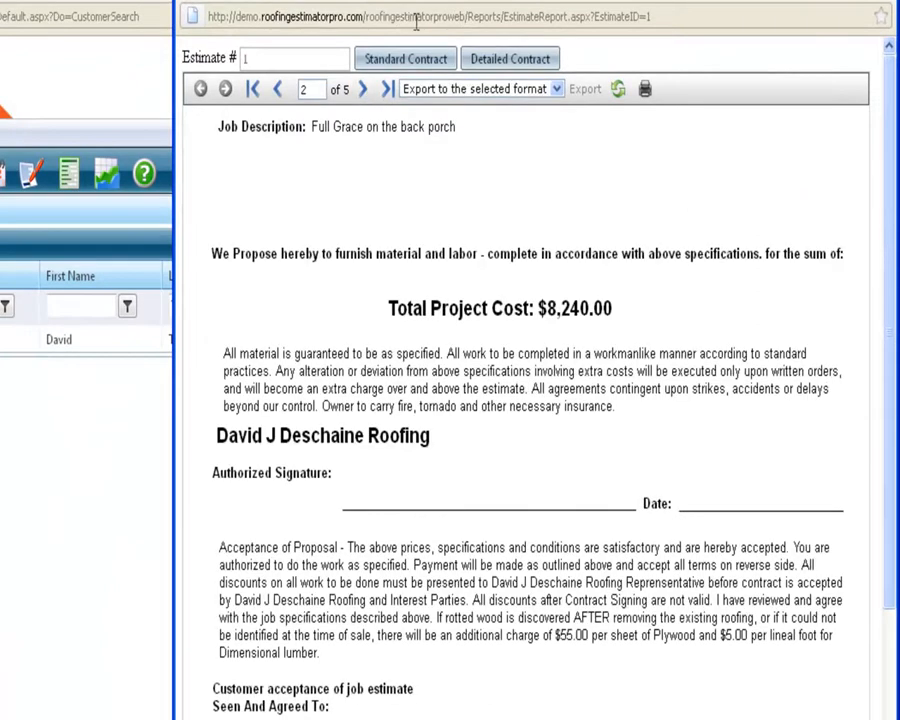
{"action": "left_click_drag", "start_coordinate": [456, 128], "coordinate": [311, 128]}
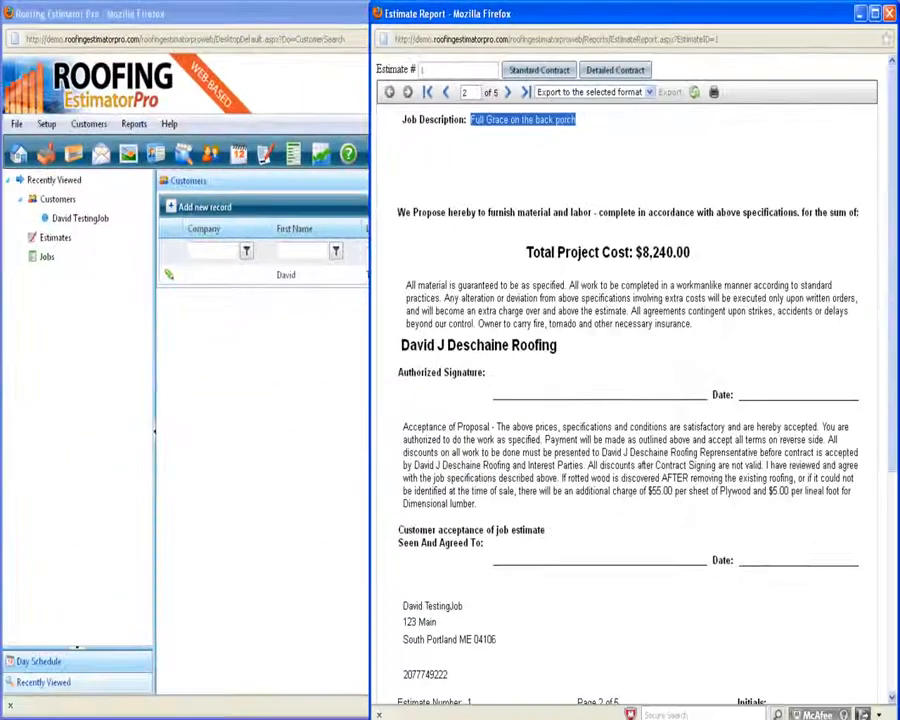
Page through the proposal to the terms and conditions page, then close the report.
{"action": "key", "text": "alt+Tab"}
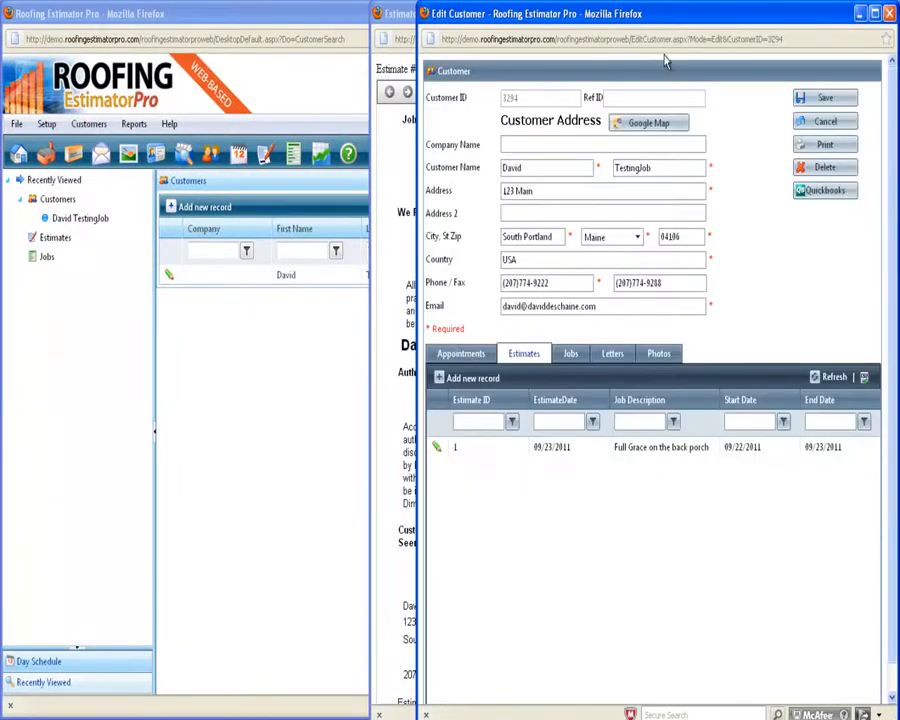
{"action": "left_click_drag", "start_coordinate": [585, 27], "coordinate": [317, 36]}
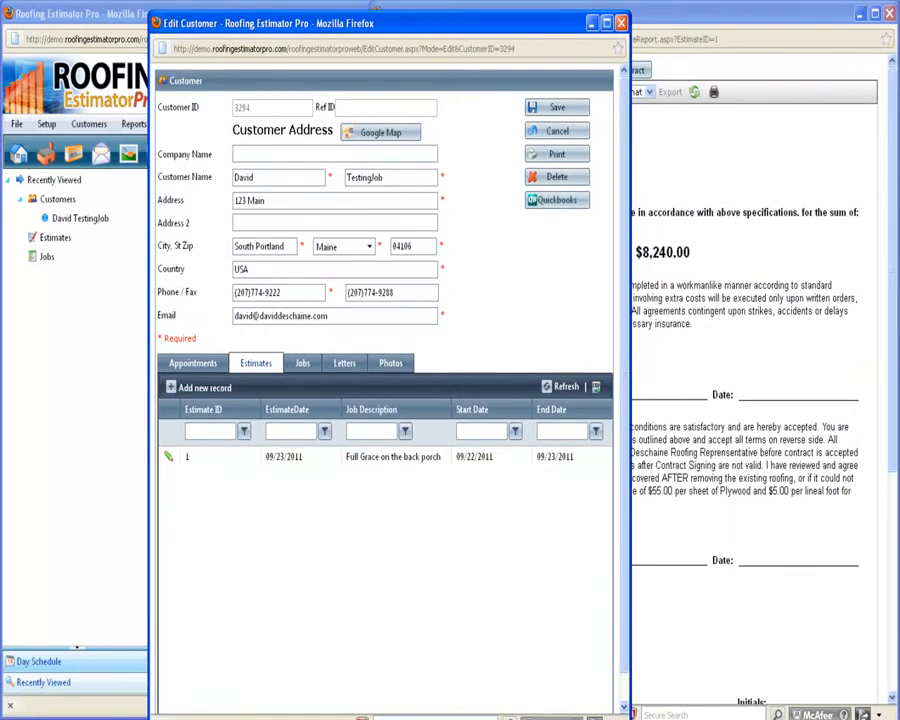
{"action": "key", "text": "alt+Tab"}
{"action": "left_click_drag", "start_coordinate": [678, 30], "coordinate": [513, 18]}
{"action": "left_click", "coordinate": [286, 196]}
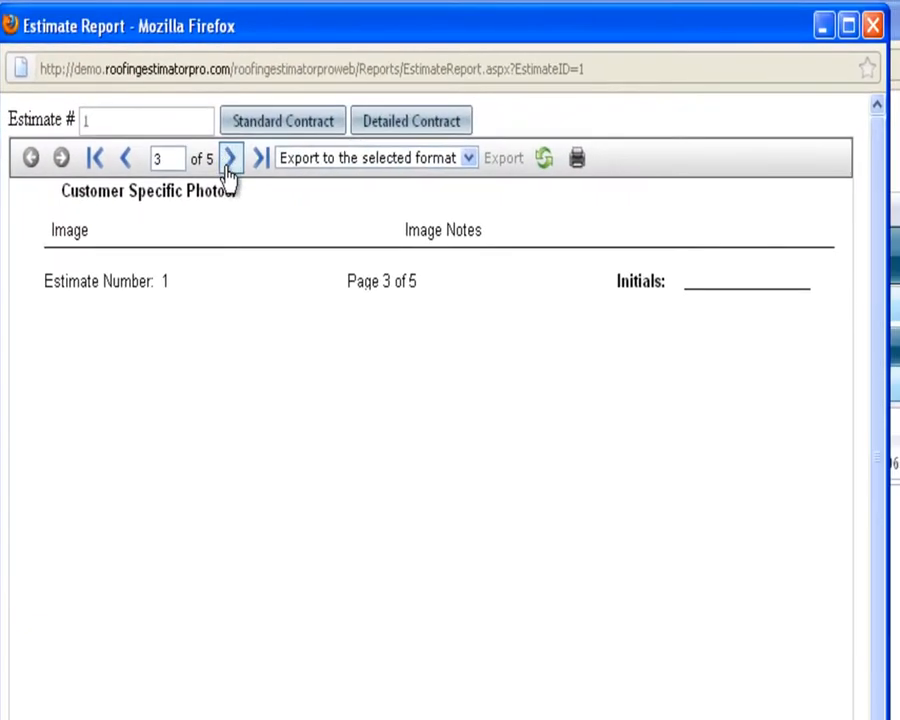
{"action": "left_click", "coordinate": [229, 172]}
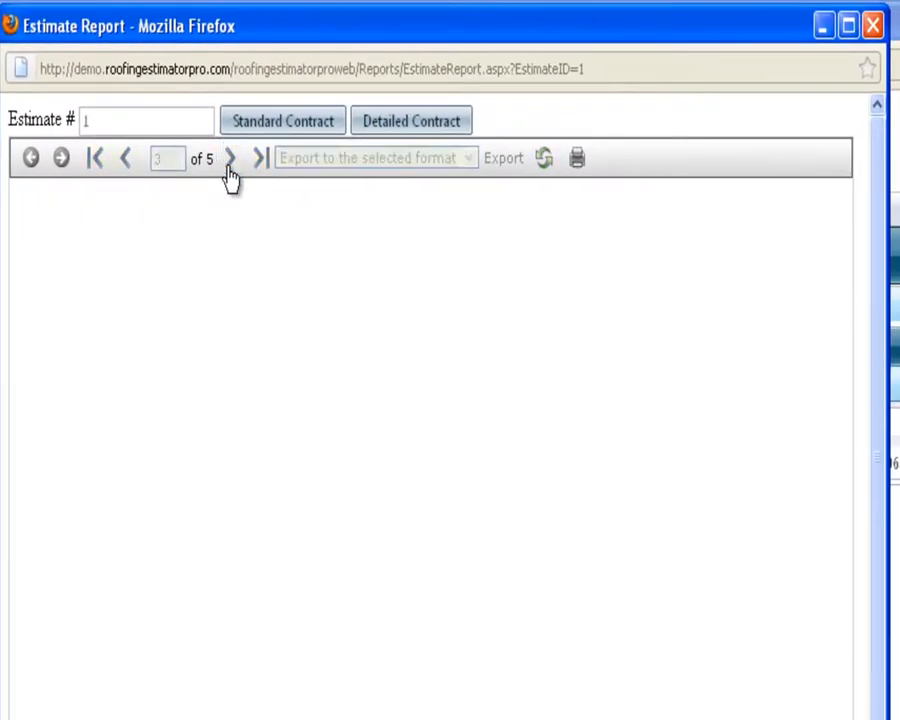
{"action": "left_click", "coordinate": [230, 172]}
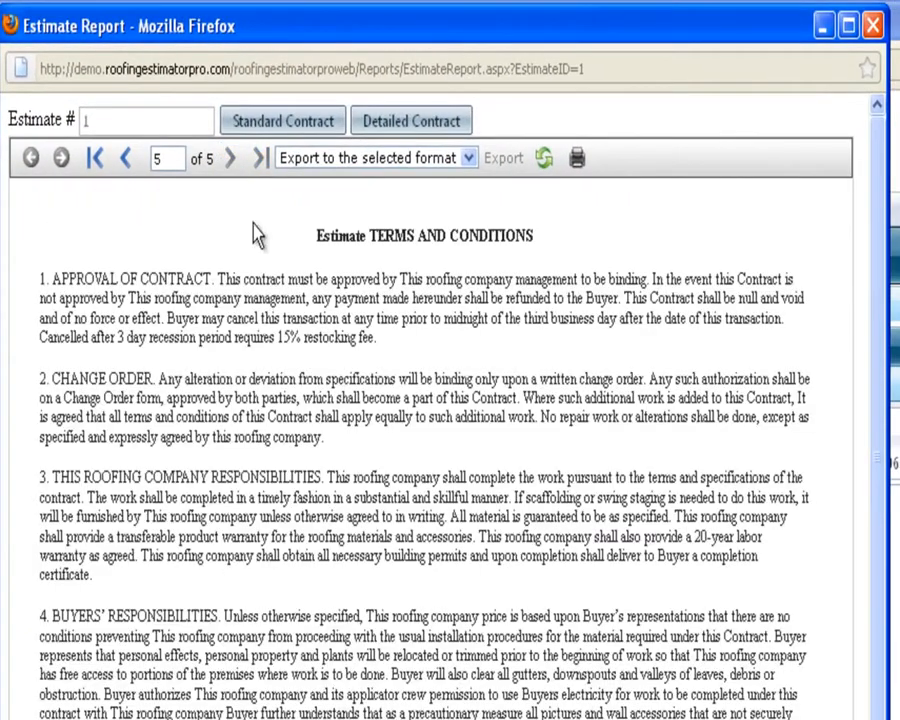
{"action": "left_click", "coordinate": [95, 158]}
{"action": "left_click", "coordinate": [824, 28]}
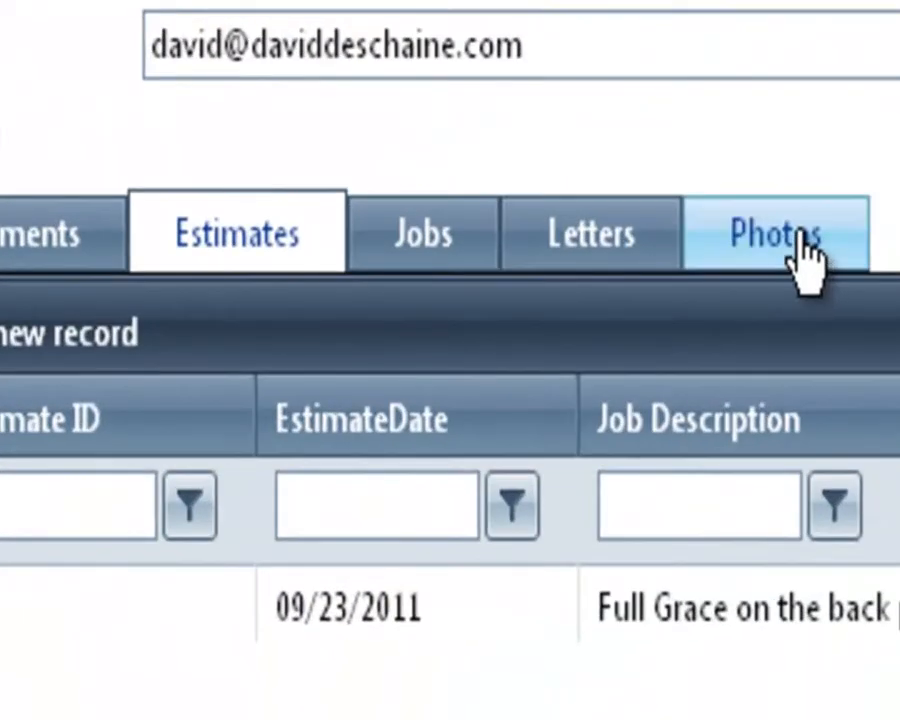
Add a new photo record on the customer's Photos tab and browse for an image.
{"action": "left_click", "coordinate": [790, 240]}
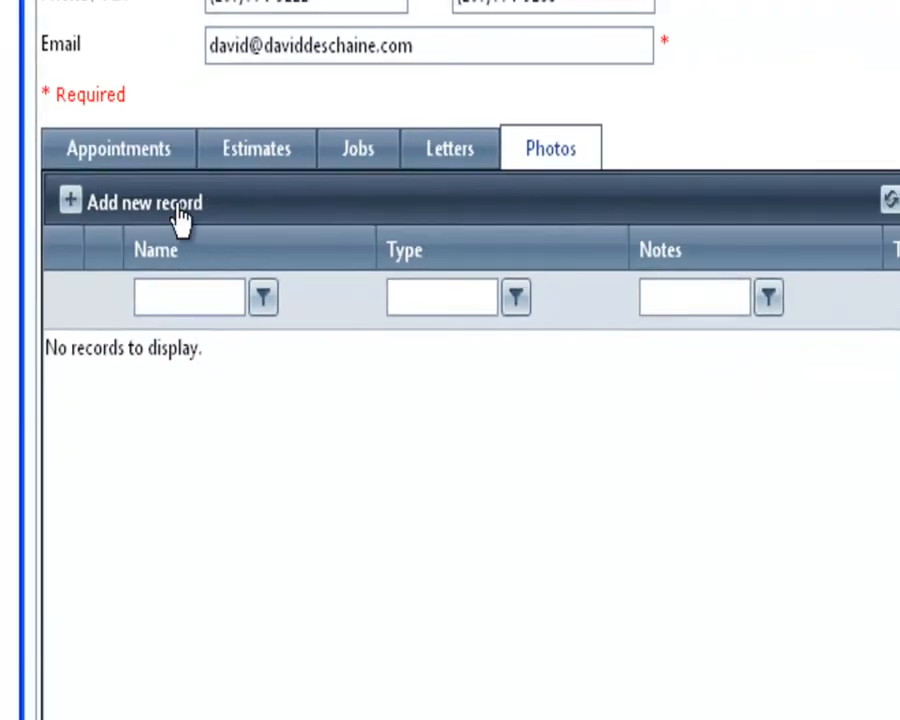
{"action": "left_click", "coordinate": [180, 218]}
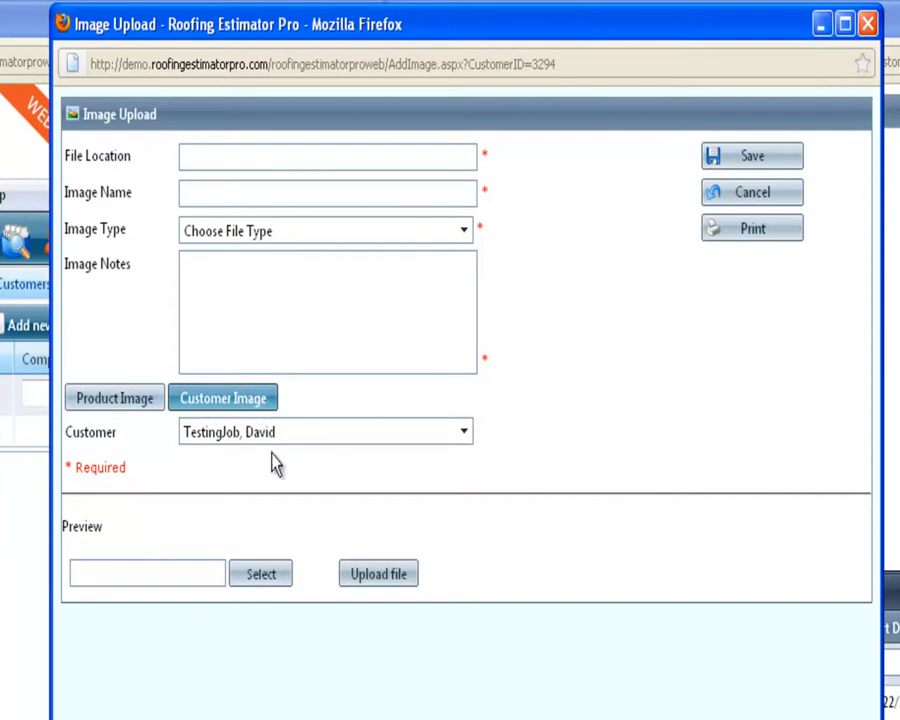
{"action": "left_click_drag", "start_coordinate": [299, 431], "coordinate": [179, 428]}
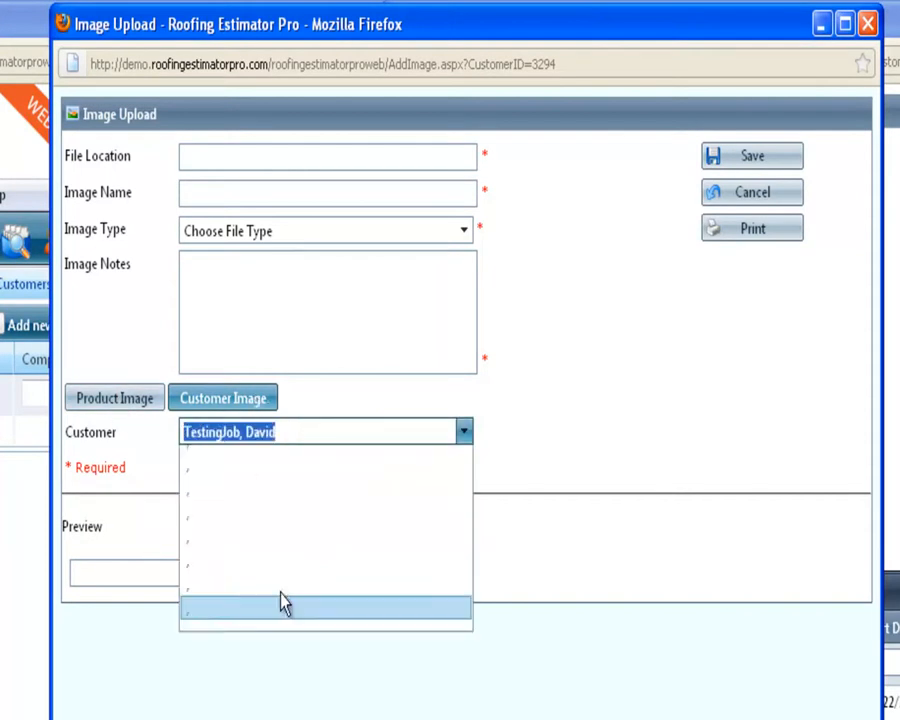
{"action": "left_click", "coordinate": [186, 431]}
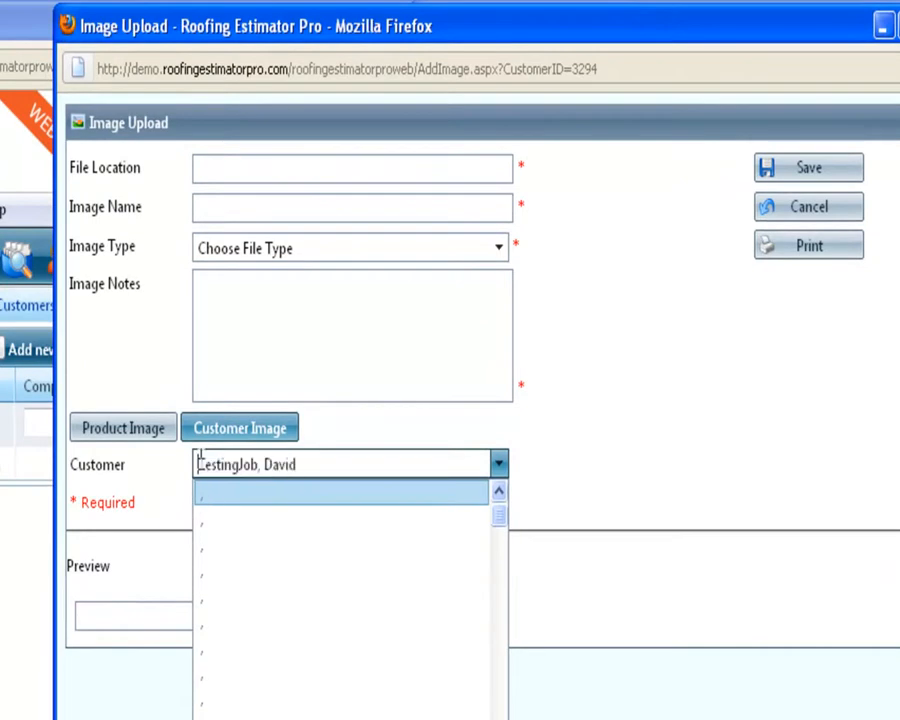
{"action": "left_click", "coordinate": [157, 558]}
{"action": "left_click", "coordinate": [280, 614]}
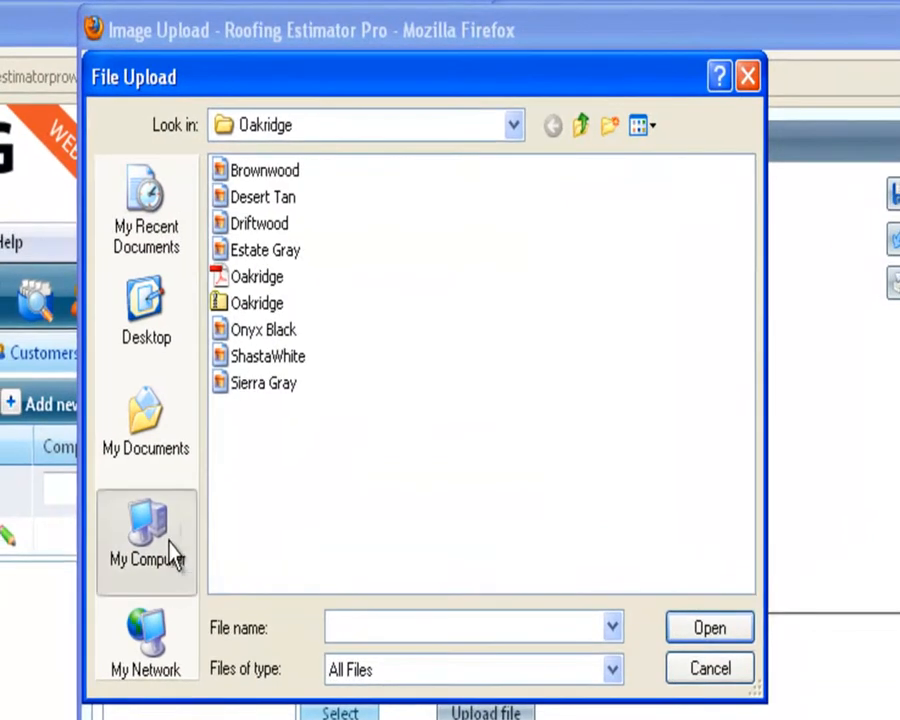
{"action": "left_click", "coordinate": [150, 540]}
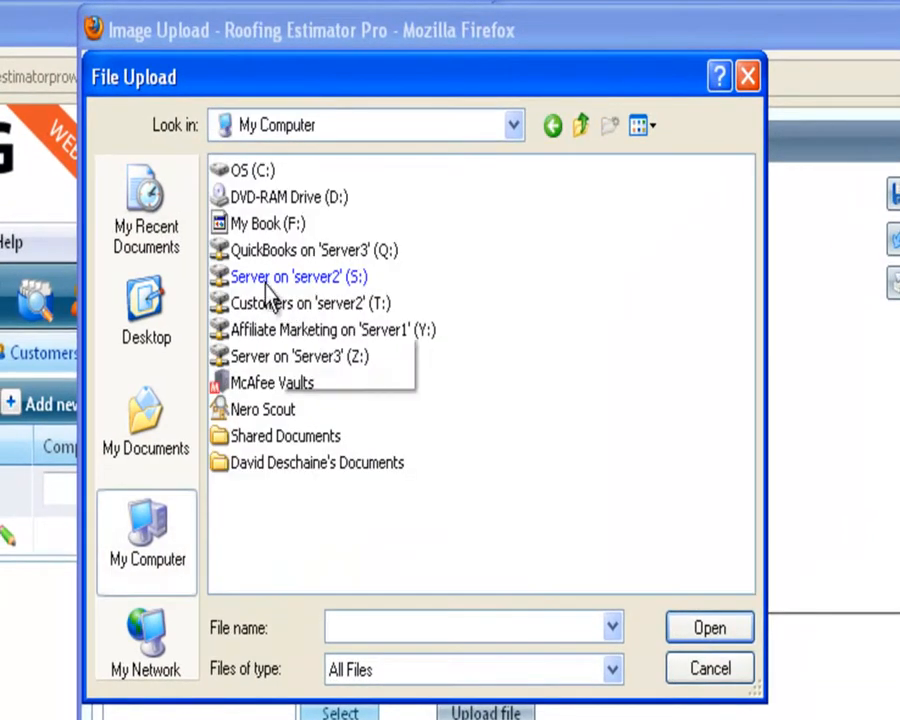
{"action": "double_click", "coordinate": [277, 280]}
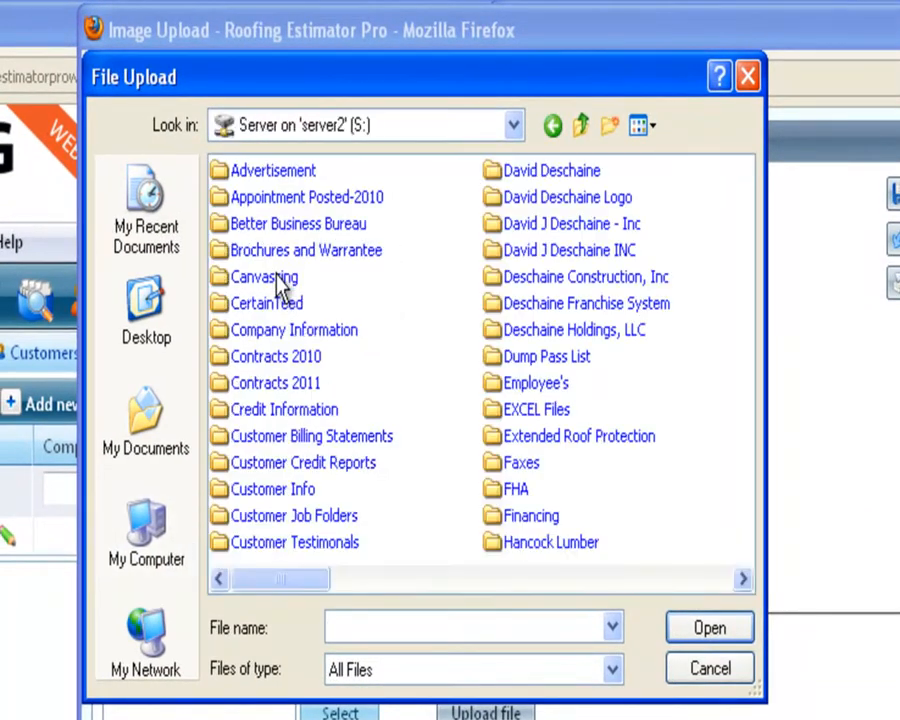
{"action": "left_click", "coordinate": [170, 550]}
{"action": "left_click", "coordinate": [277, 305]}
{"action": "double_click", "coordinate": [275, 305]}
{"action": "left_click", "coordinate": [319, 197]}
{"action": "double_click", "coordinate": [319, 197]}
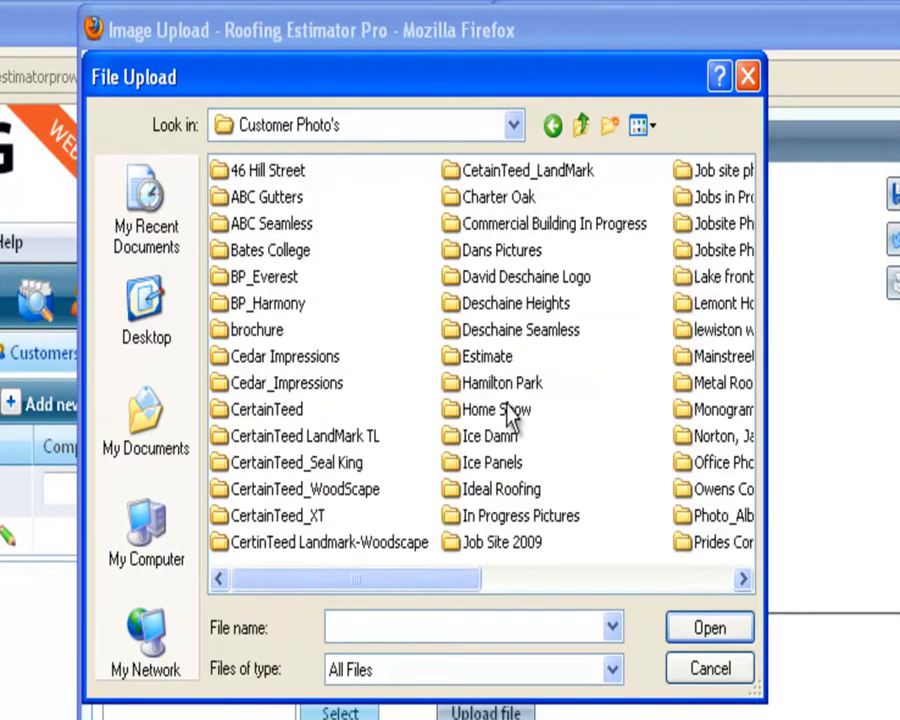
{"action": "double_click", "coordinate": [520, 517]}
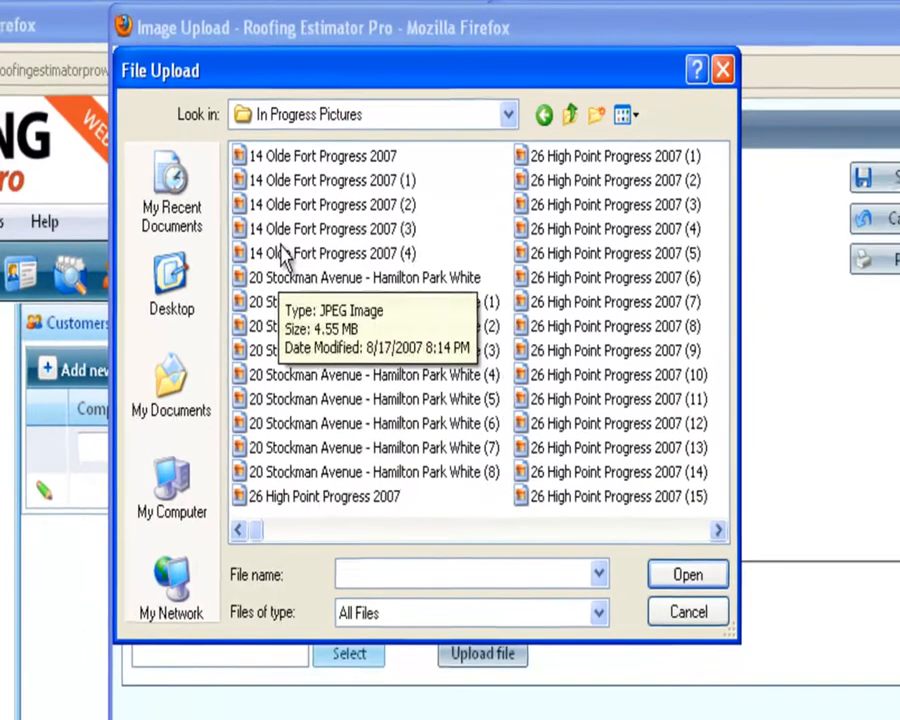
{"action": "double_click", "coordinate": [285, 255]}
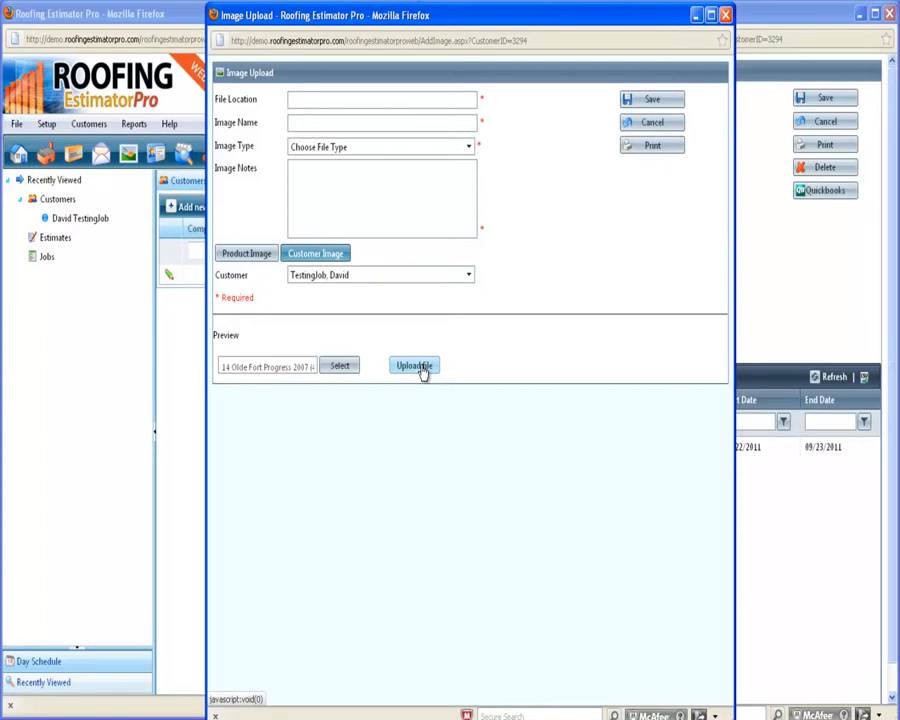
Upload the chosen photo and prefix its File Location with the customer's job name.
{"action": "left_click", "coordinate": [421, 366]}
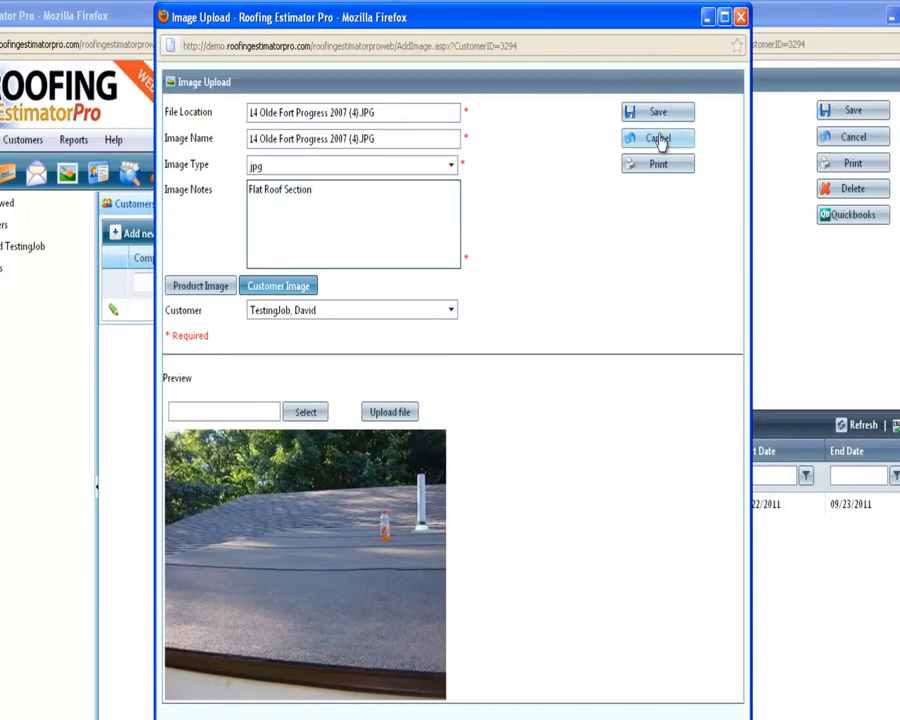
{"action": "left_click_drag", "start_coordinate": [391, 114], "coordinate": [198, 108]}
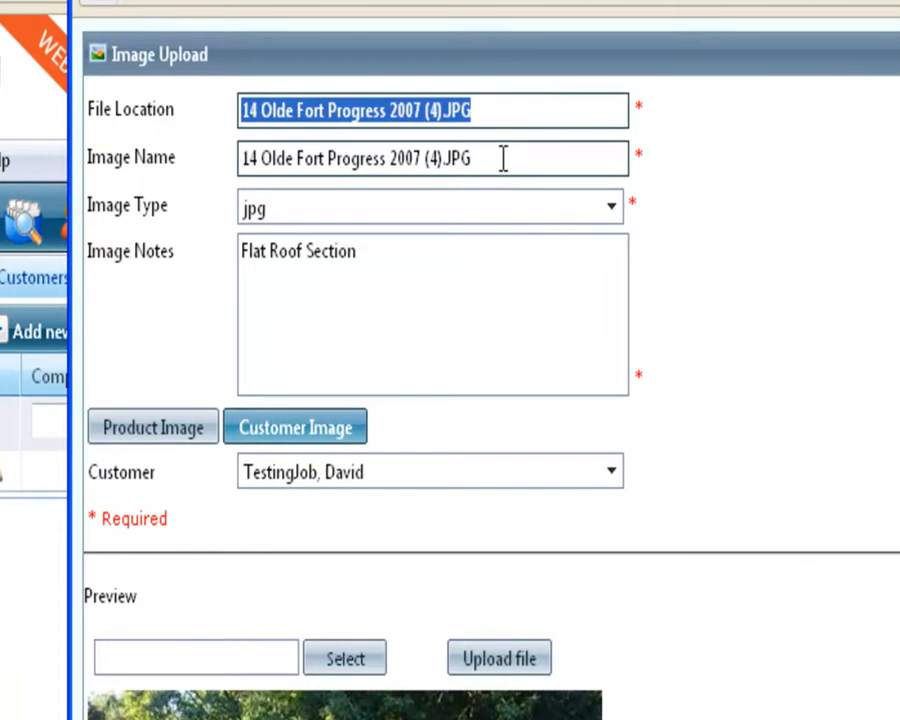
{"action": "left_click_drag", "start_coordinate": [503, 158], "coordinate": [185, 163]}
{"action": "left_click_drag", "start_coordinate": [526, 112], "coordinate": [12, 91]}
{"action": "type", "text": "C"}
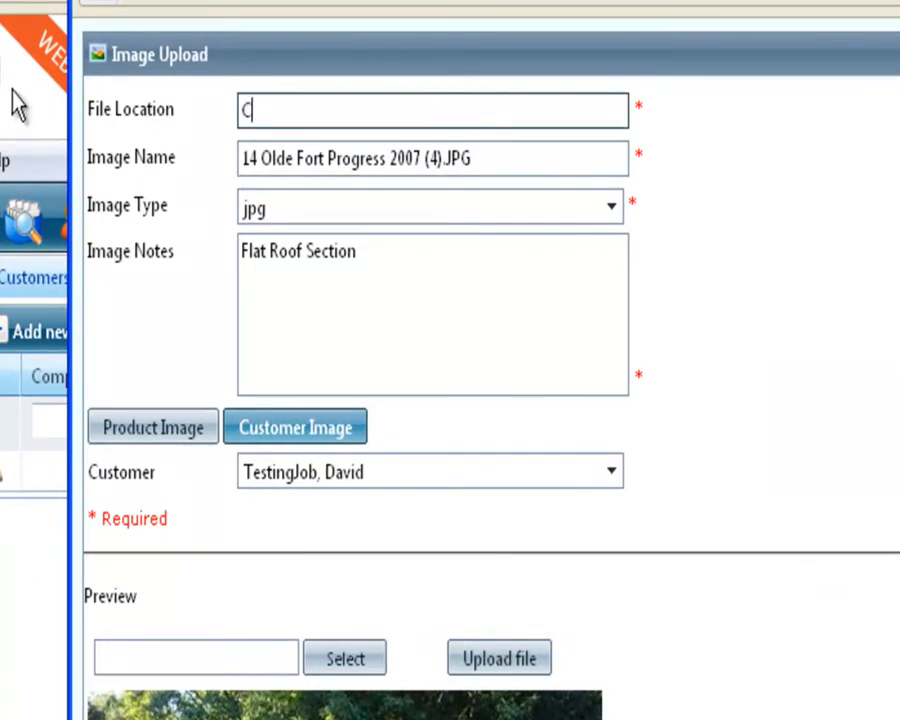
{"action": "type", "text": "ustomer Flat Roof"}
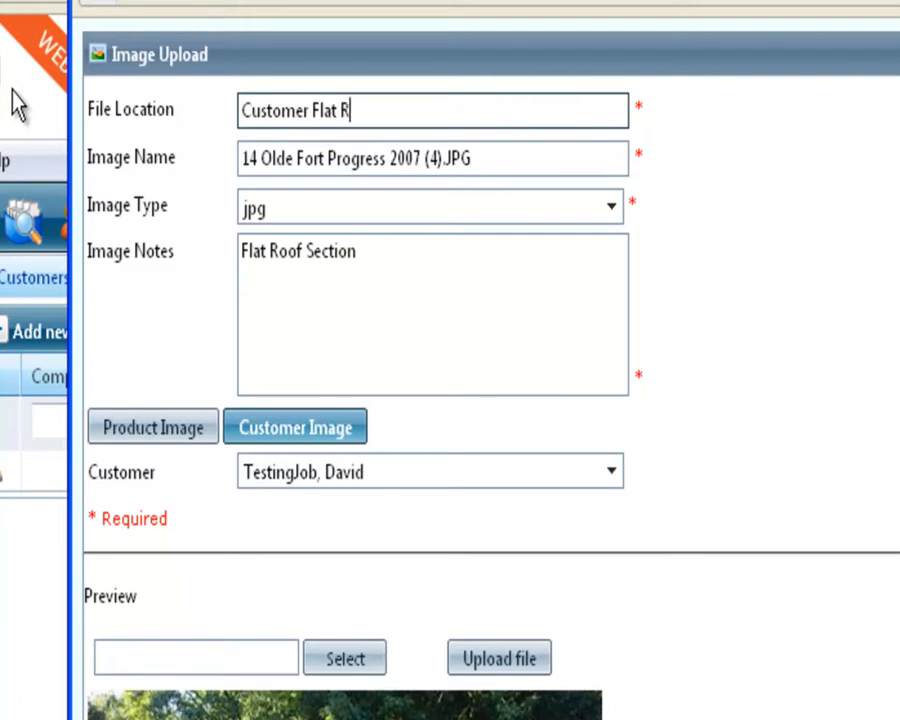
{"action": "left_click_drag", "start_coordinate": [244, 108], "coordinate": [238, 110]}
{"action": "left_click", "coordinate": [238, 110]}
{"action": "type", "text": "David Testing Job"}
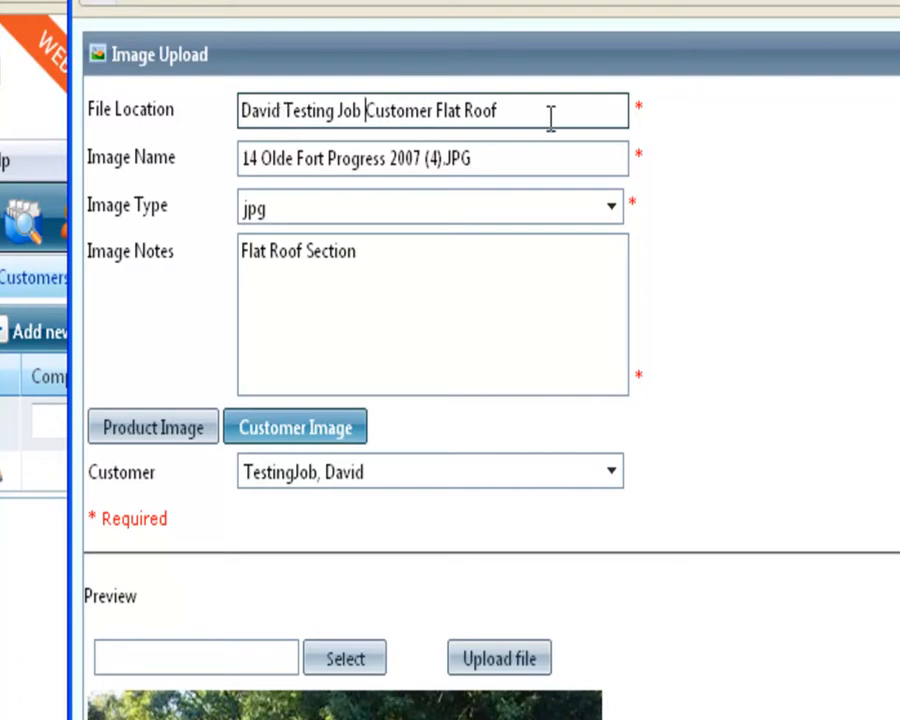
Copy the File Location into Image Name and save the photo record.
{"action": "key", "text": "ctrl+a"}
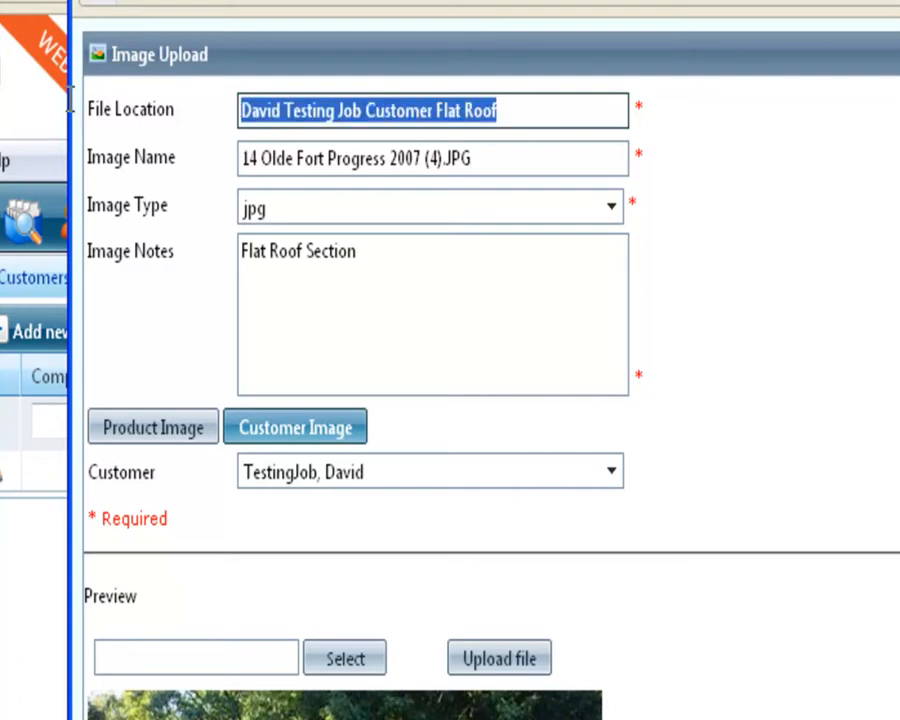
{"action": "right_click", "coordinate": [447, 110]}
{"action": "left_click", "coordinate": [488, 199]}
{"action": "key", "text": "Tab"}
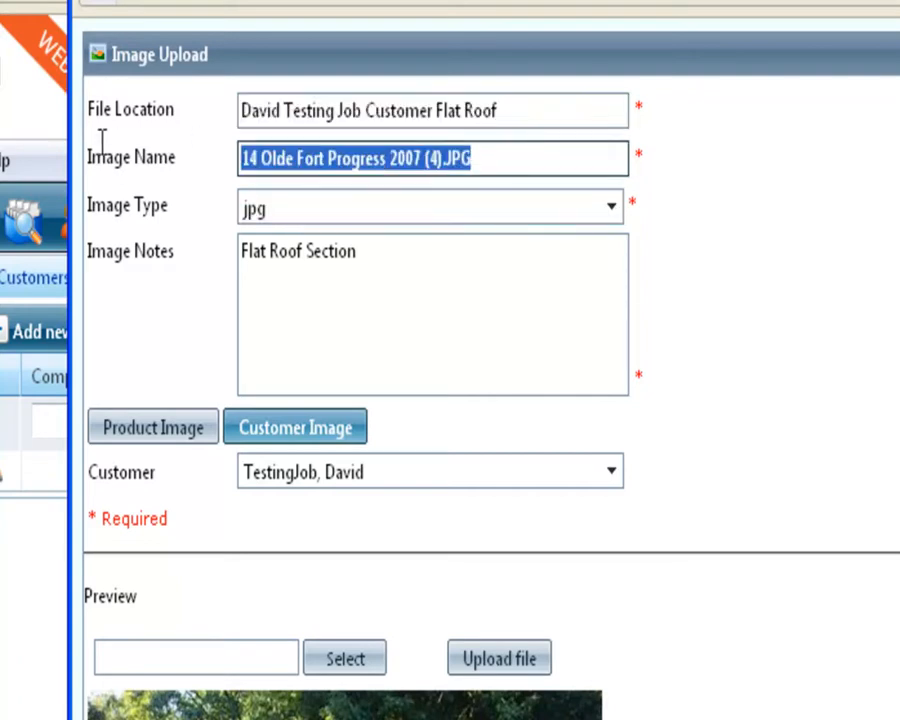
{"action": "right_click", "coordinate": [285, 163]}
{"action": "left_click", "coordinate": [365, 270]}
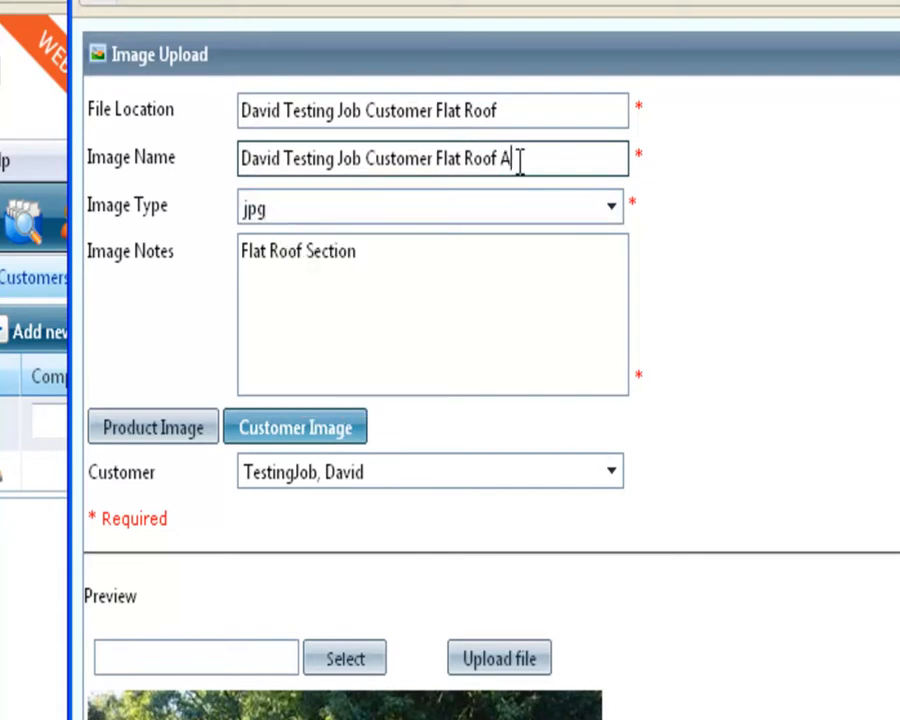
{"action": "left_click", "coordinate": [560, 104]}
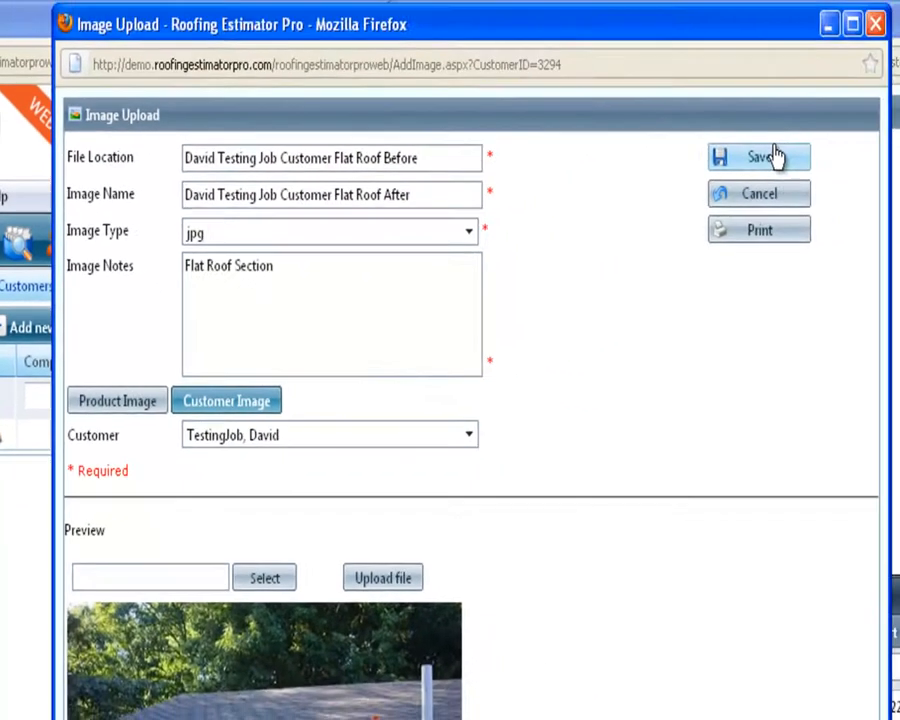
{"action": "left_click", "coordinate": [775, 157]}
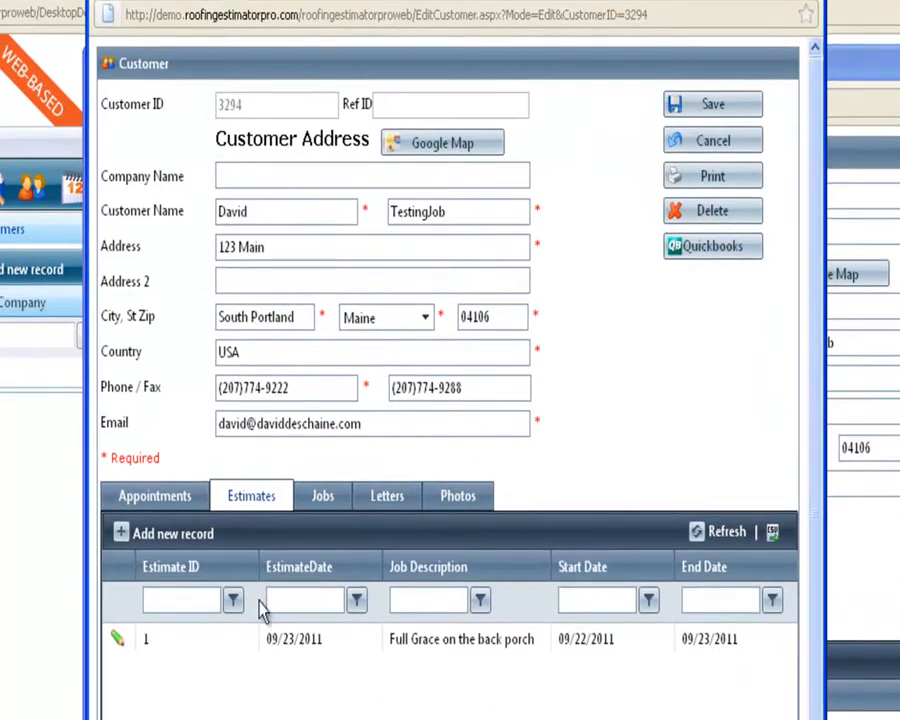
Review the customer's Jobs, Letters and Photos tabs.
{"action": "left_click", "coordinate": [323, 500]}
{"action": "left_click", "coordinate": [389, 502]}
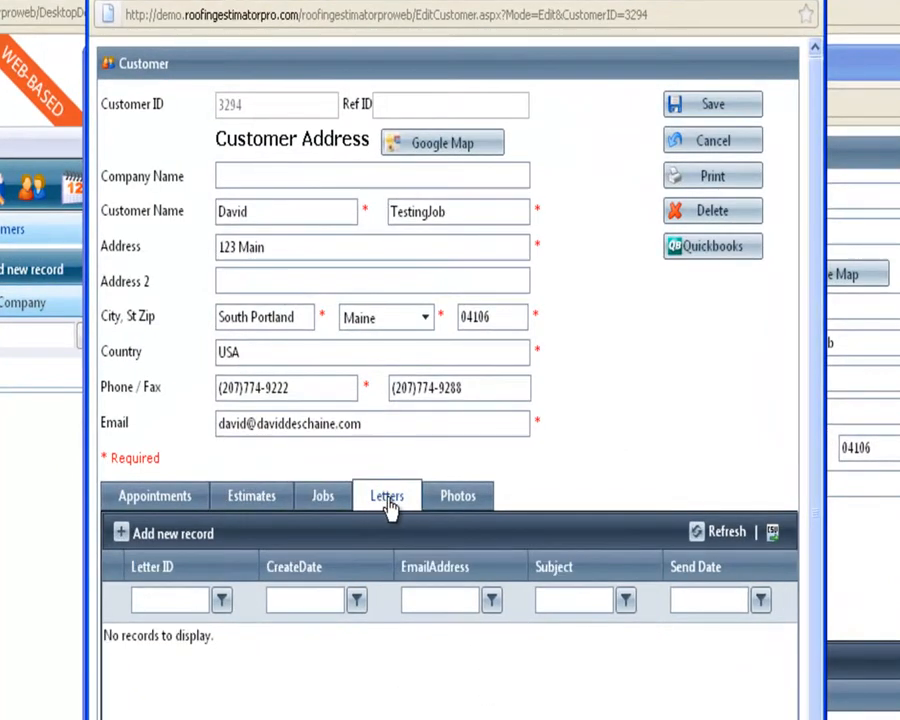
{"action": "left_click", "coordinate": [453, 498]}
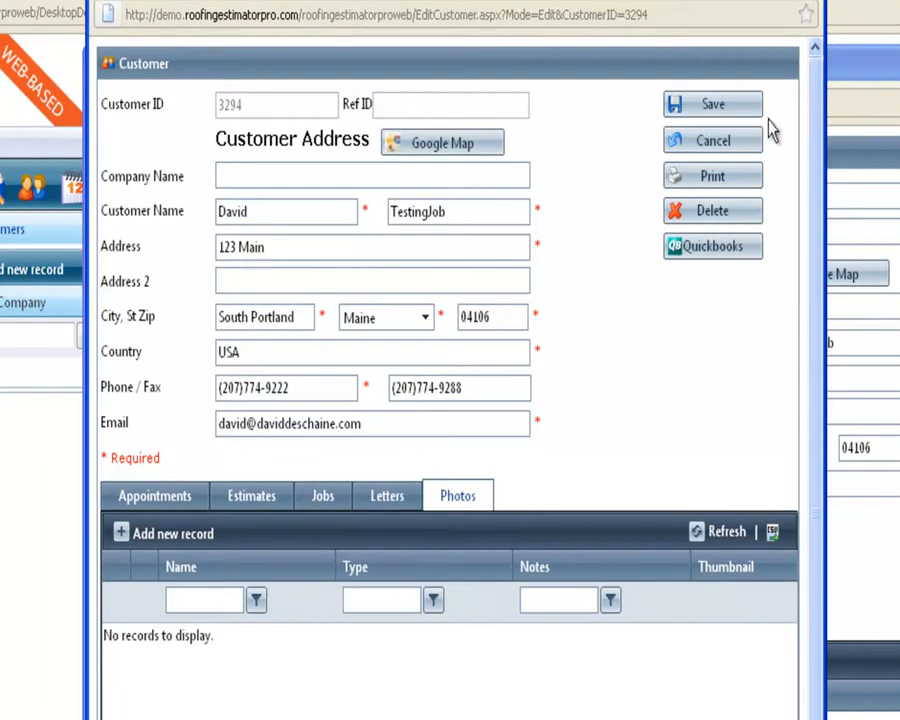
Save the customer record and the estimate, then close the Edit Estimate window.
{"action": "left_click", "coordinate": [737, 110]}
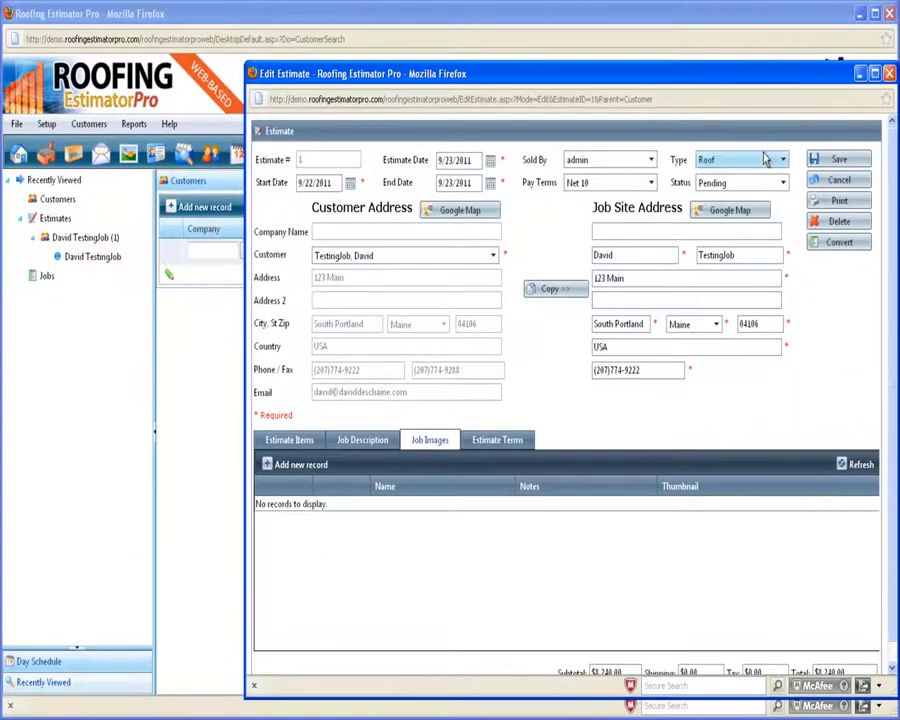
{"action": "left_click", "coordinate": [853, 166]}
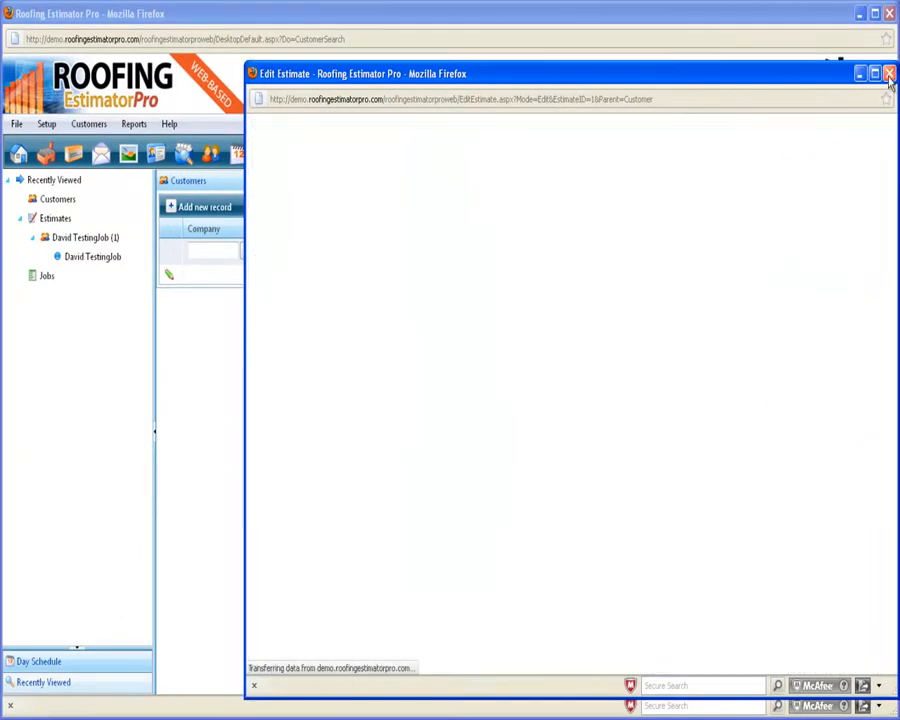
{"action": "left_click", "coordinate": [889, 75]}
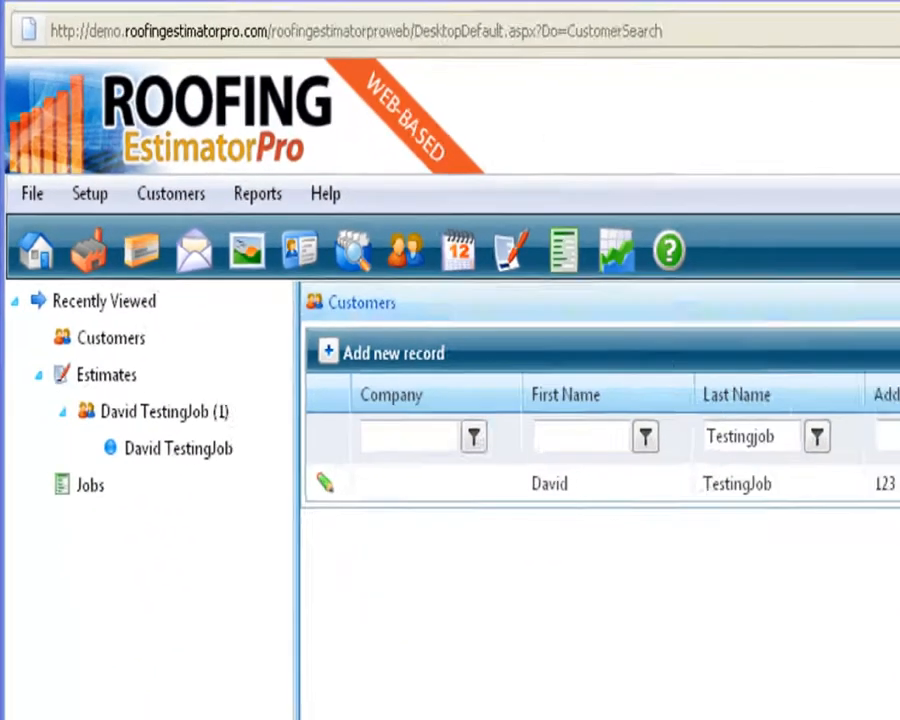
Reopen the test customer's record and confirm the flat roof photo under Photos, returning to Estimates.
{"action": "left_click", "coordinate": [416, 604]}
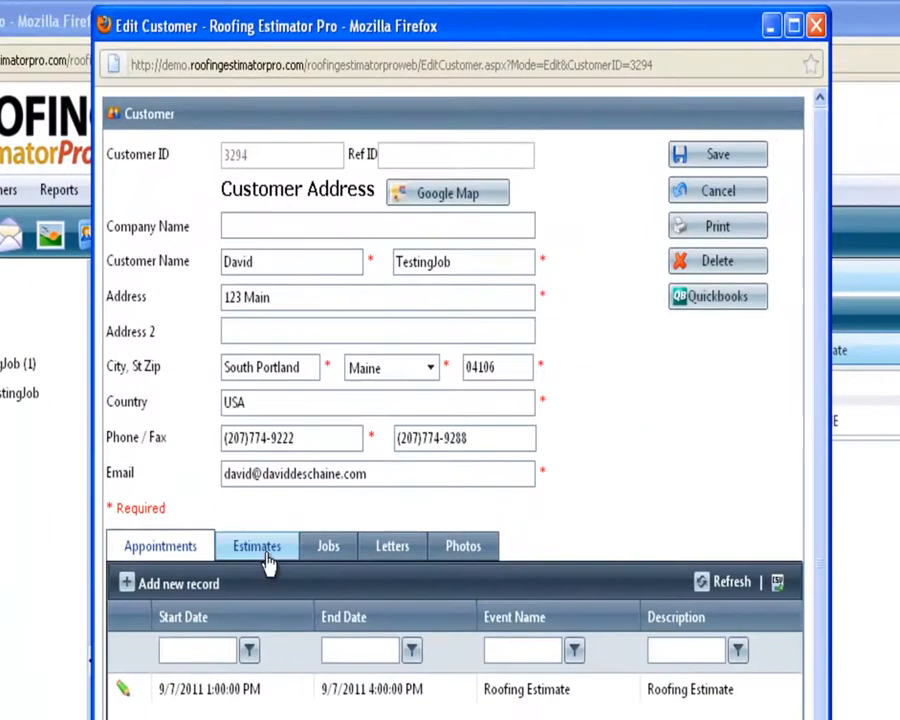
{"action": "left_click", "coordinate": [267, 565]}
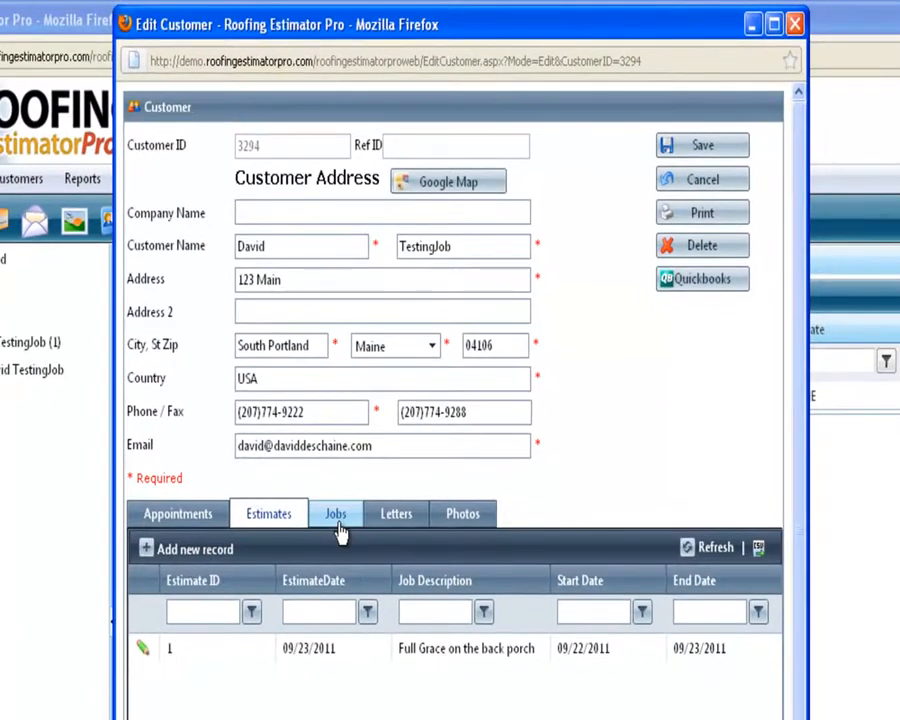
{"action": "left_click", "coordinate": [338, 520]}
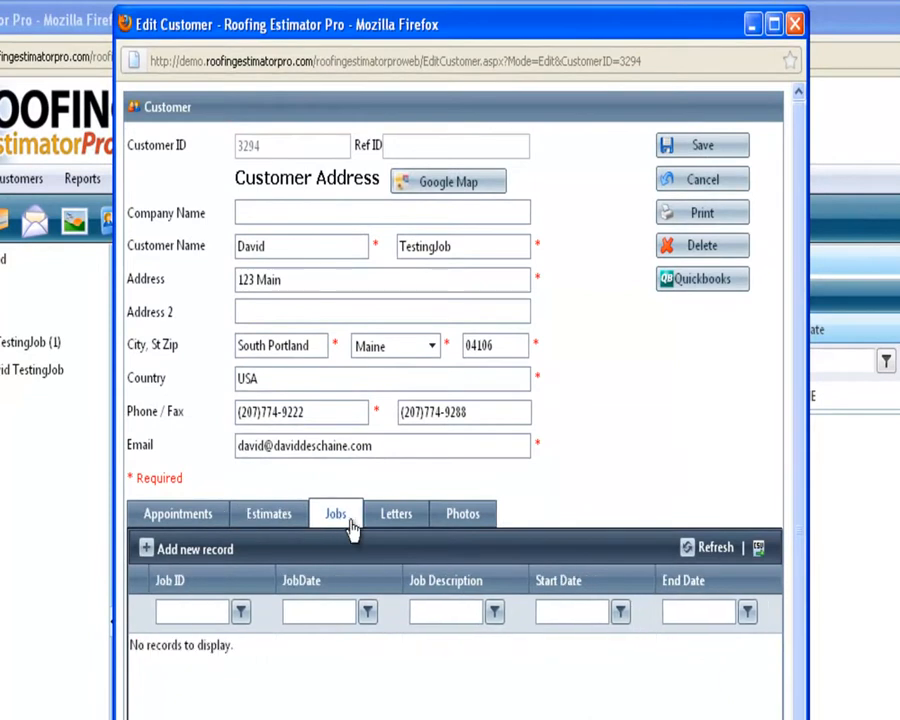
{"action": "left_click", "coordinate": [397, 517]}
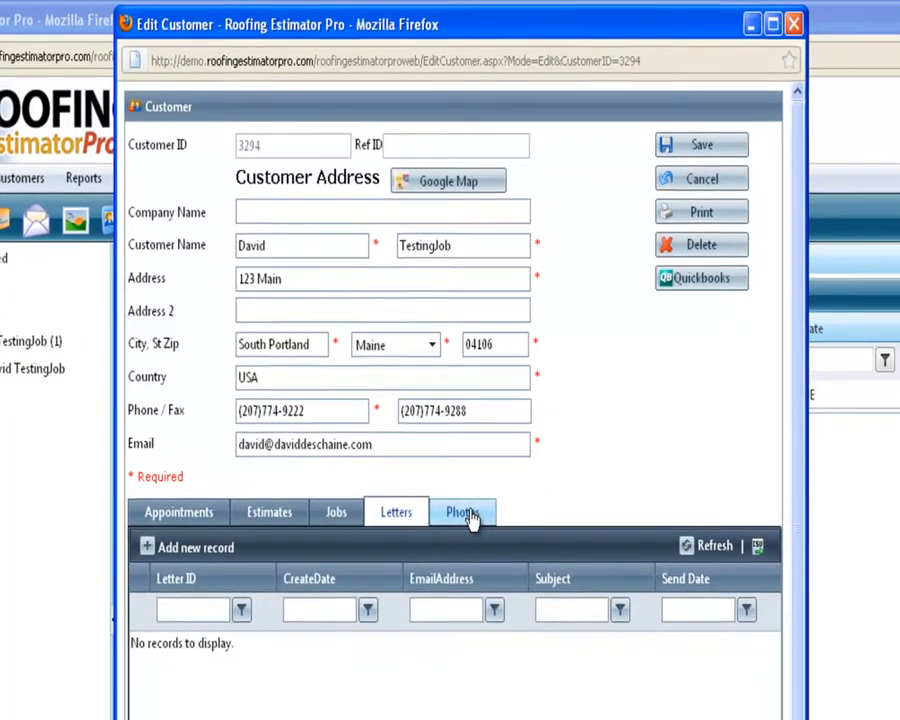
{"action": "left_click", "coordinate": [470, 517]}
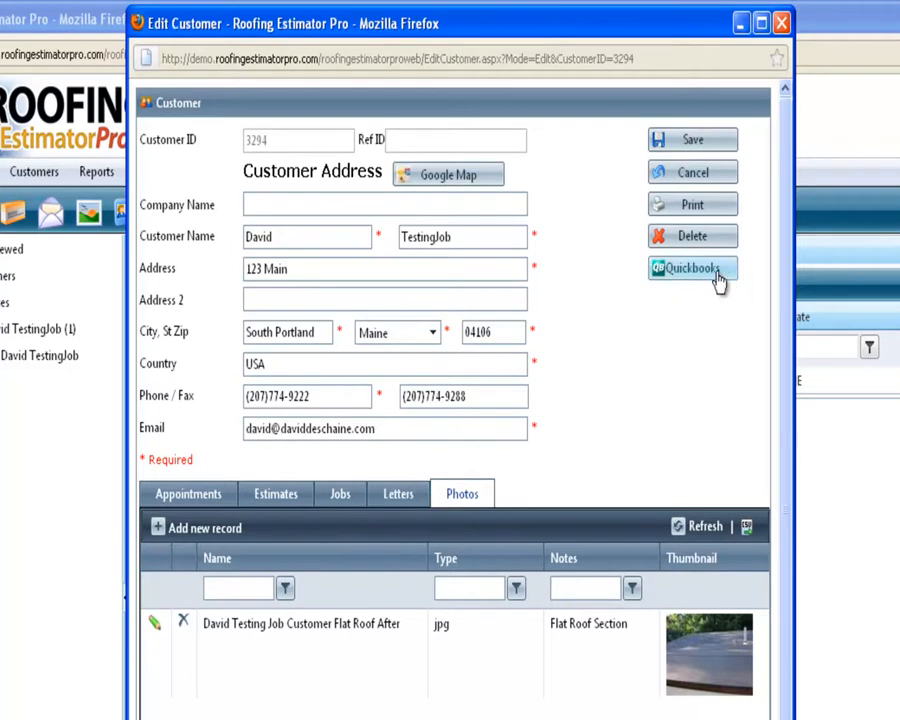
{"action": "left_click", "coordinate": [277, 494]}
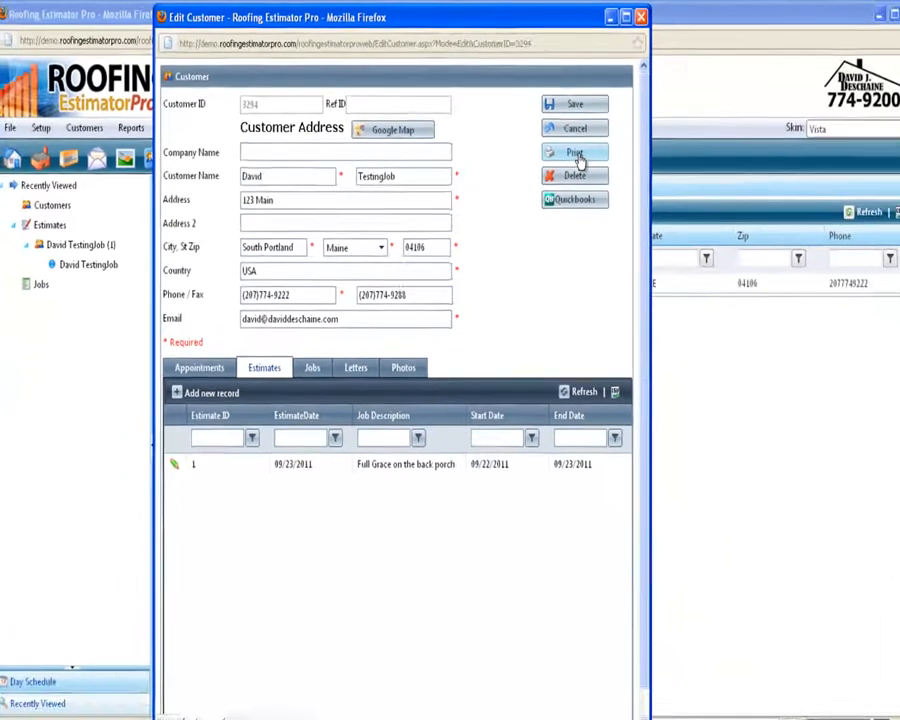
Bring up the customer's Print dialog, set to all pages and 1 copy.
{"action": "left_click", "coordinate": [694, 206]}
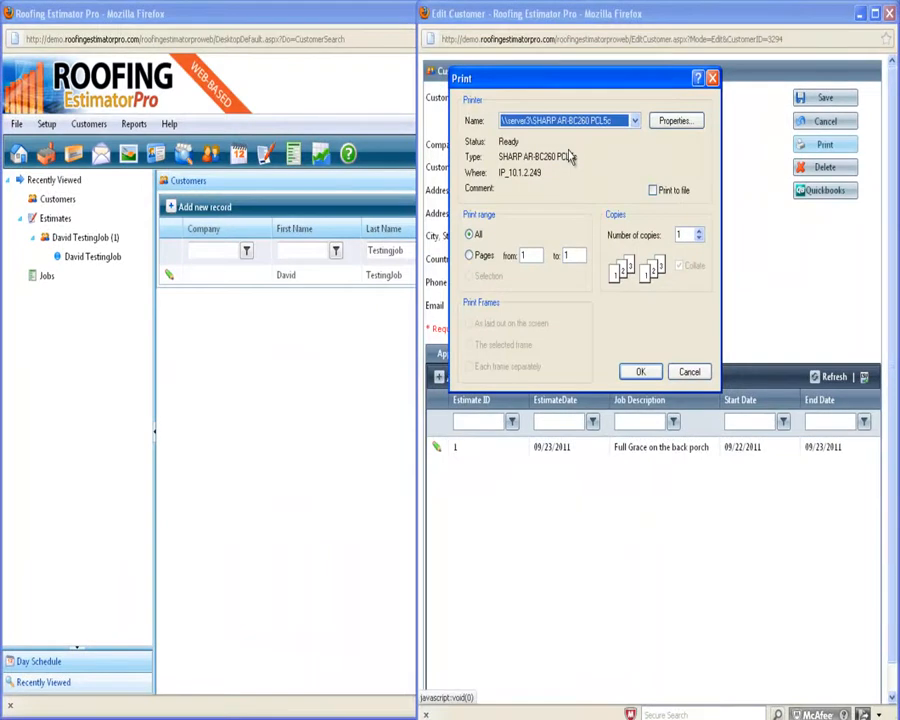
{"action": "left_click", "coordinate": [689, 376]}
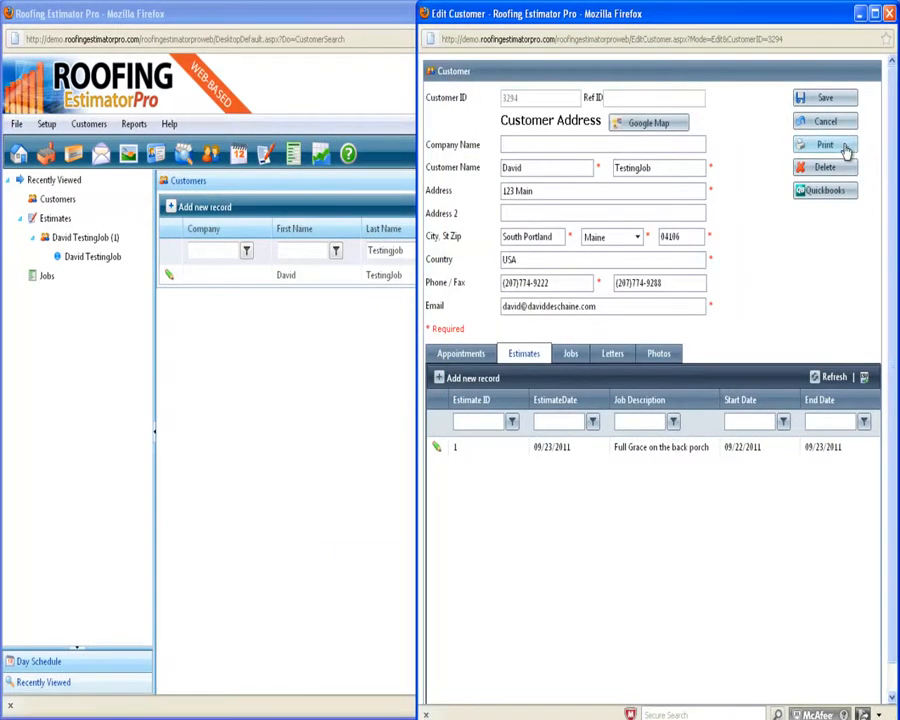
{"action": "left_click", "coordinate": [836, 147]}
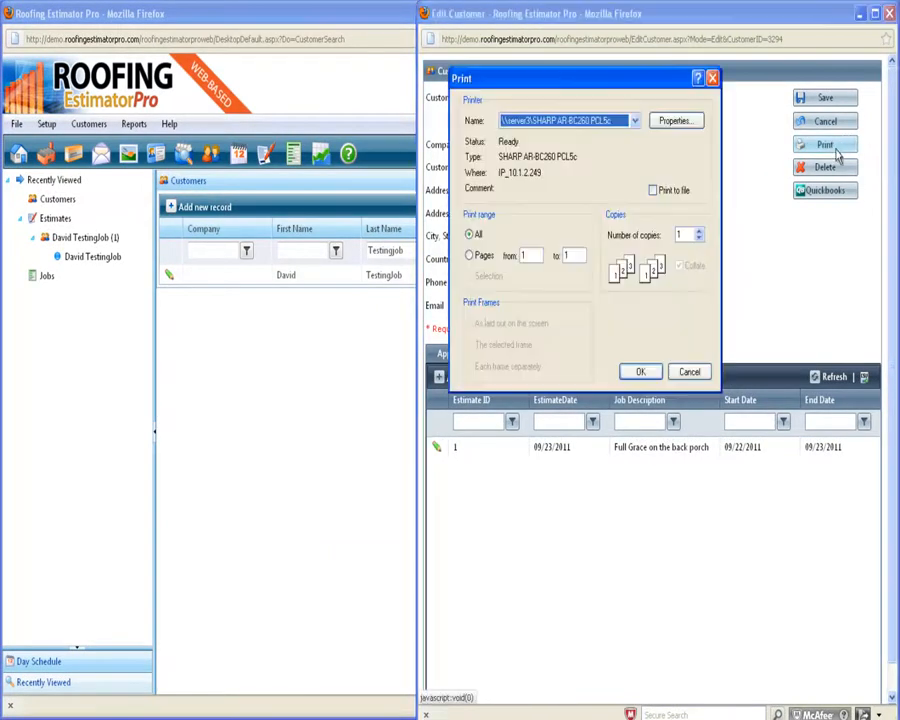
Cancel the Print dialog and open estimate 1 for editing.
{"action": "left_click", "coordinate": [688, 373]}
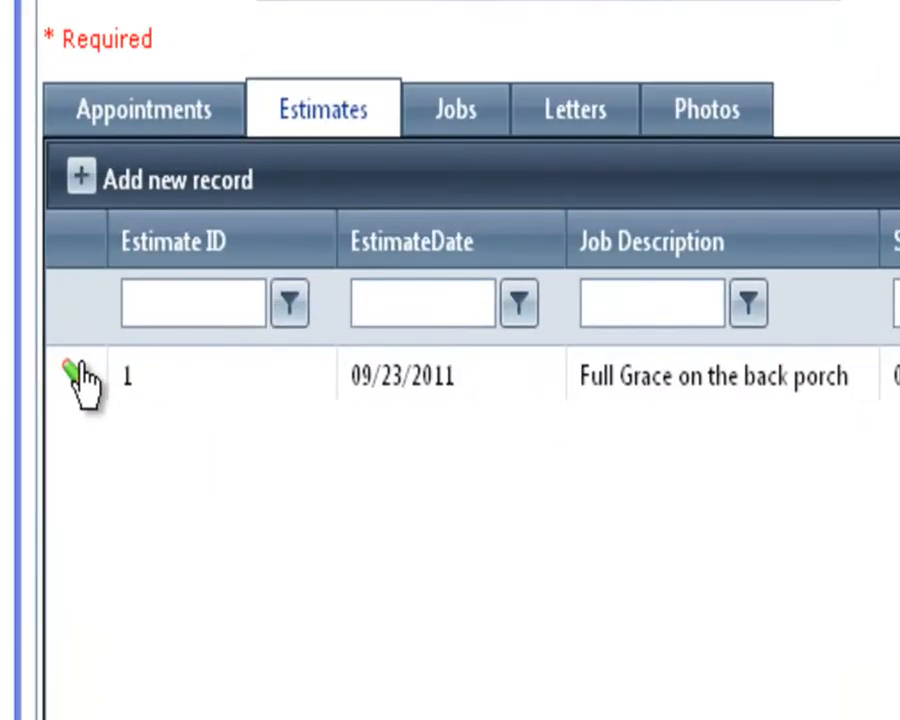
{"action": "left_click", "coordinate": [76, 374]}
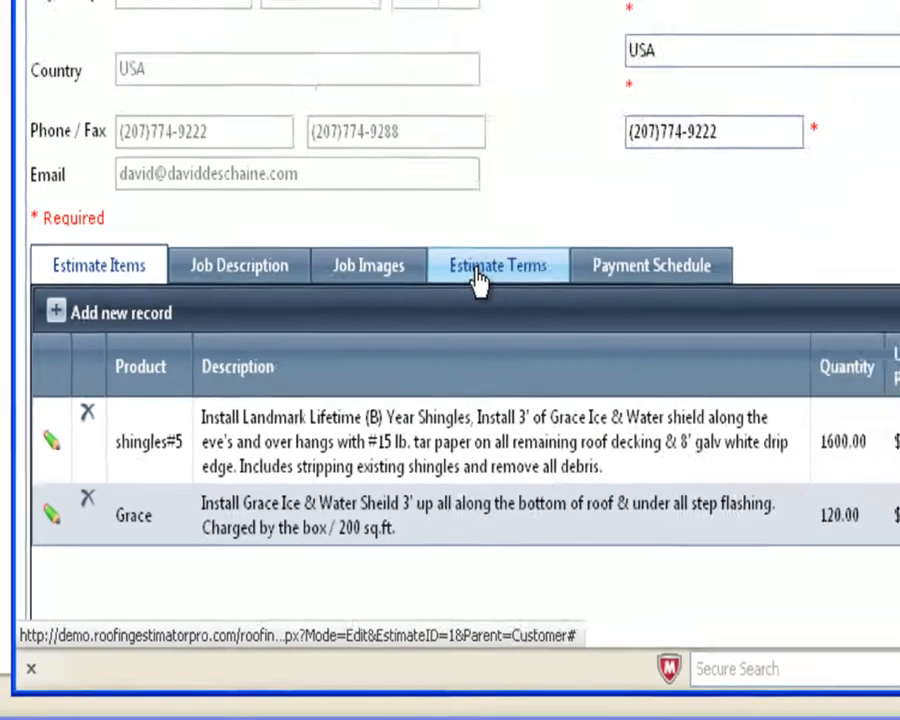
Show the estimate's Payment Schedule, leaving both $4,000.00 payment lines unbolded.
{"action": "left_click", "coordinate": [545, 195]}
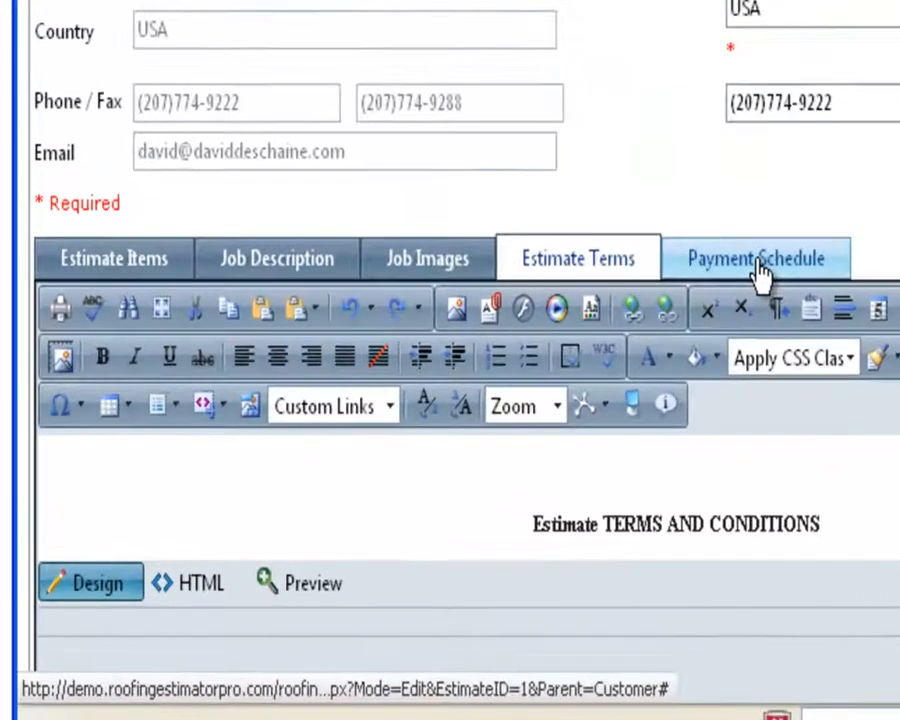
{"action": "left_click", "coordinate": [533, 376]}
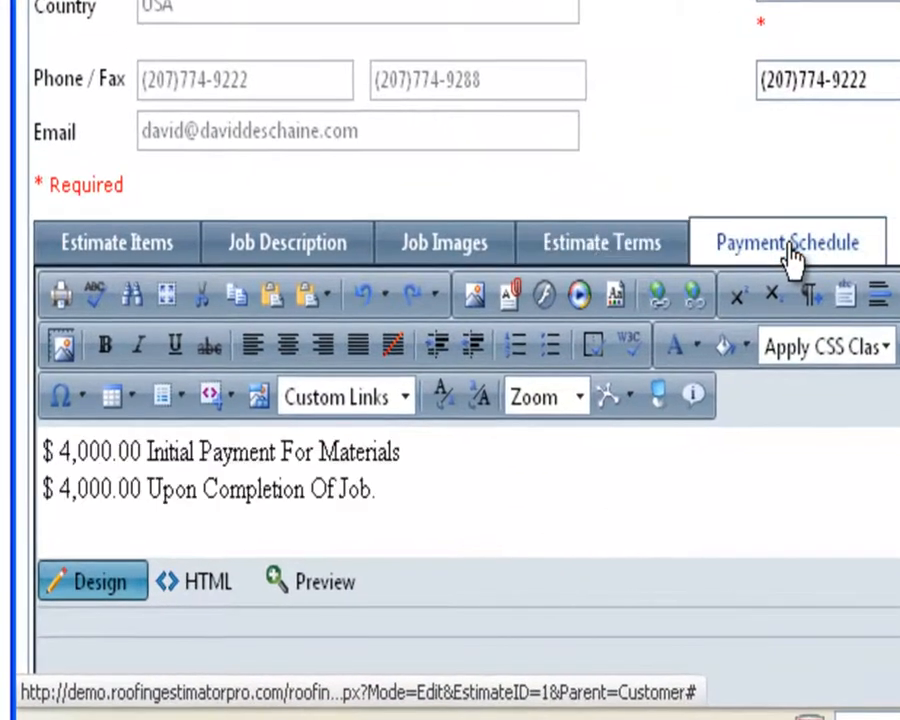
{"action": "left_click_drag", "start_coordinate": [412, 498], "coordinate": [42, 450]}
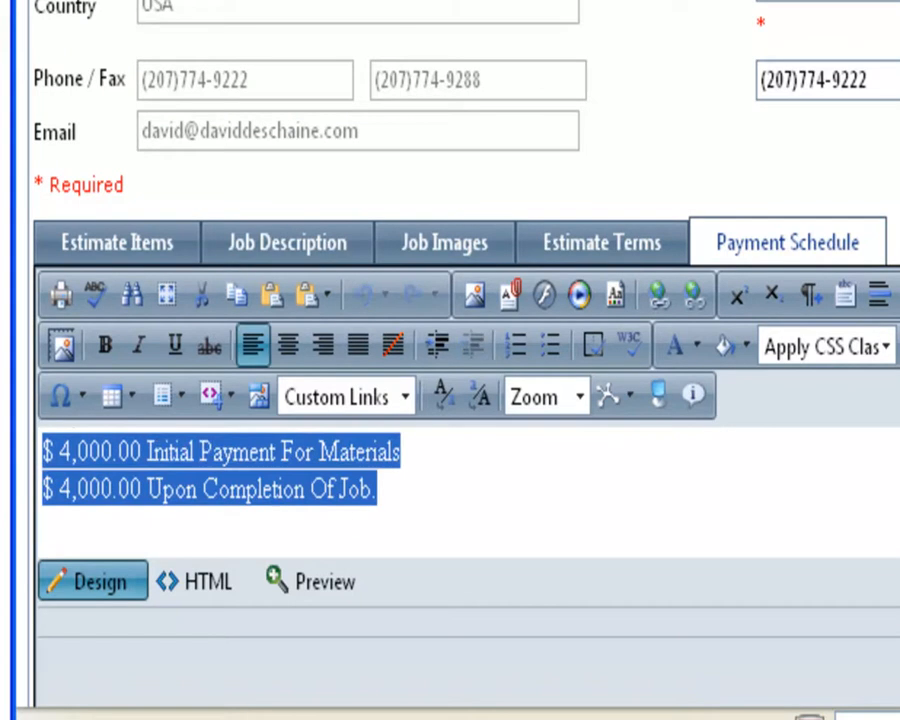
{"action": "left_click", "coordinate": [502, 532]}
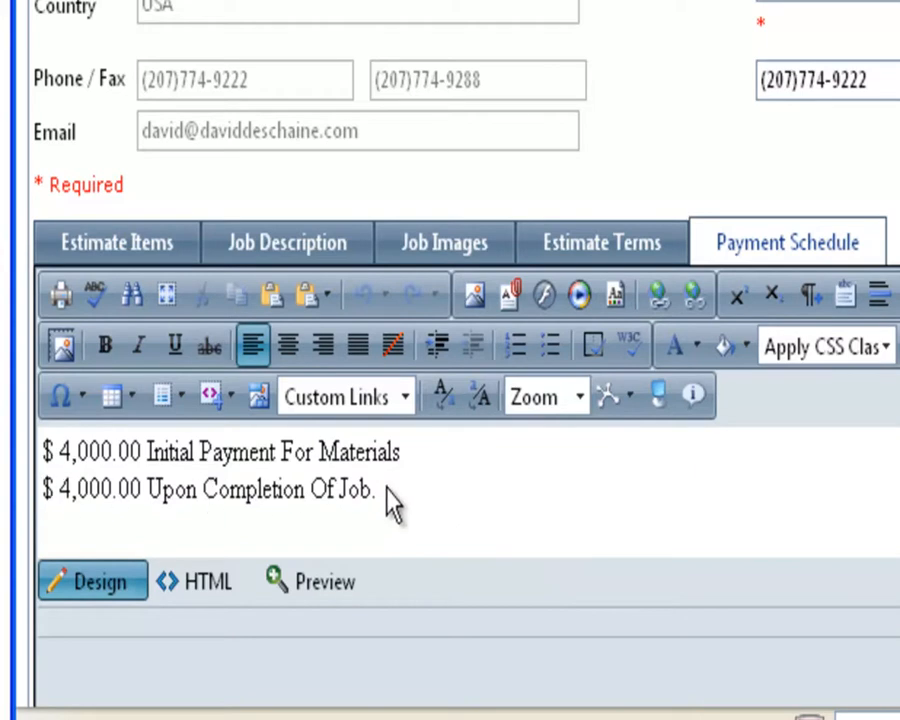
{"action": "left_click_drag", "start_coordinate": [432, 504], "coordinate": [35, 460]}
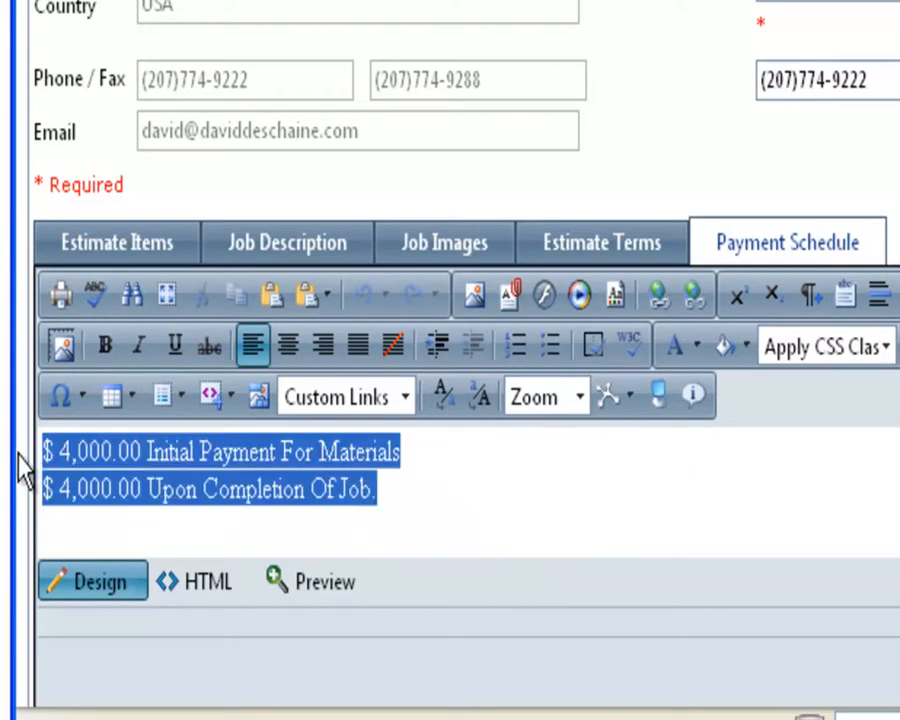
{"action": "left_click", "coordinate": [104, 350]}
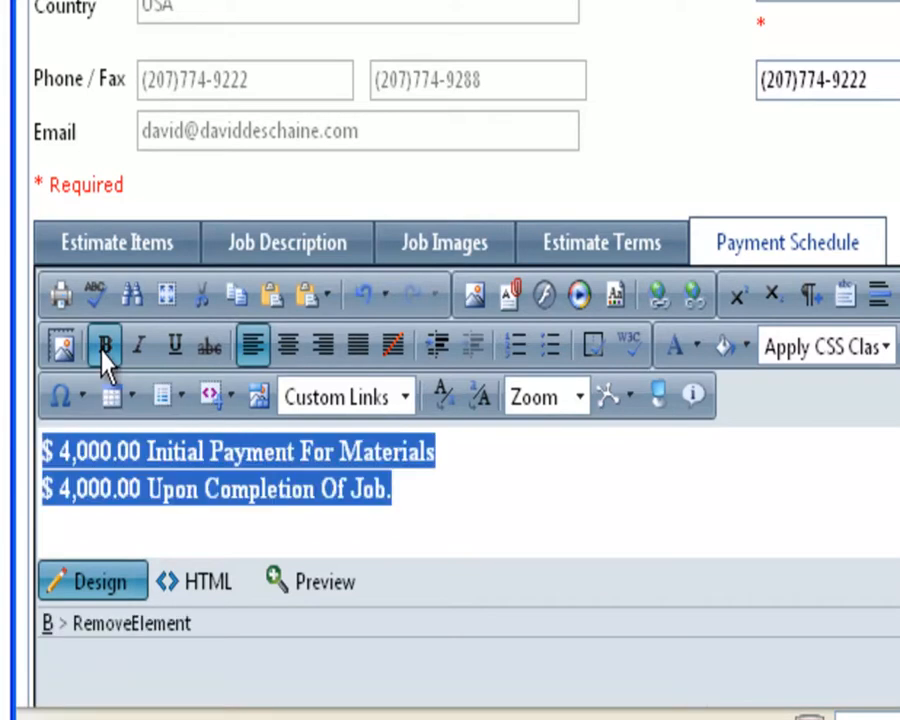
{"action": "left_click", "coordinate": [102, 352]}
{"action": "left_click", "coordinate": [526, 482]}
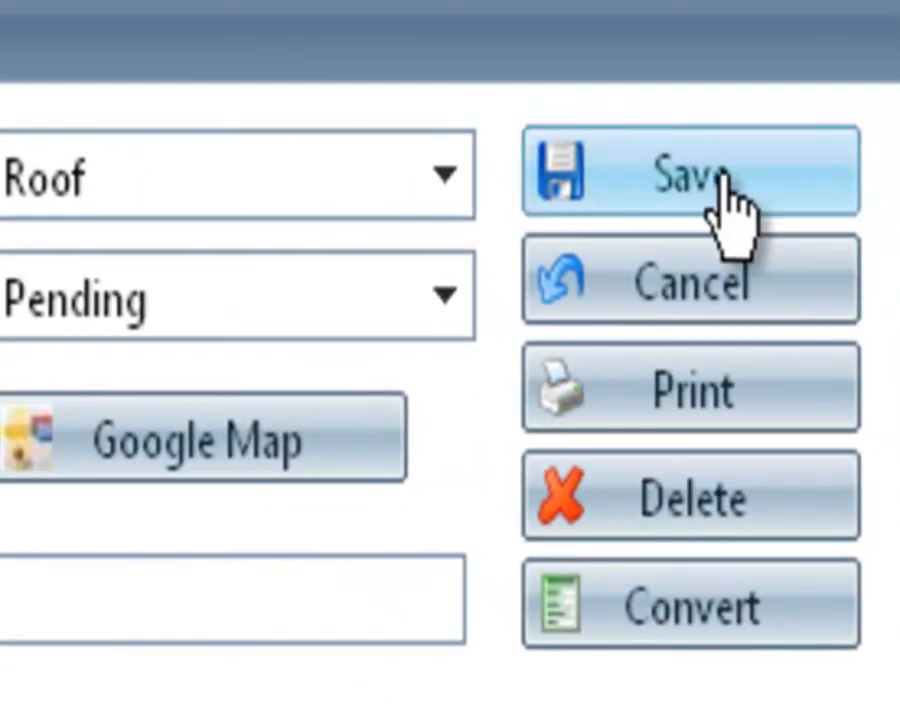
Save estimate 1 and open its Estimate Report window.
{"action": "left_click", "coordinate": [724, 178]}
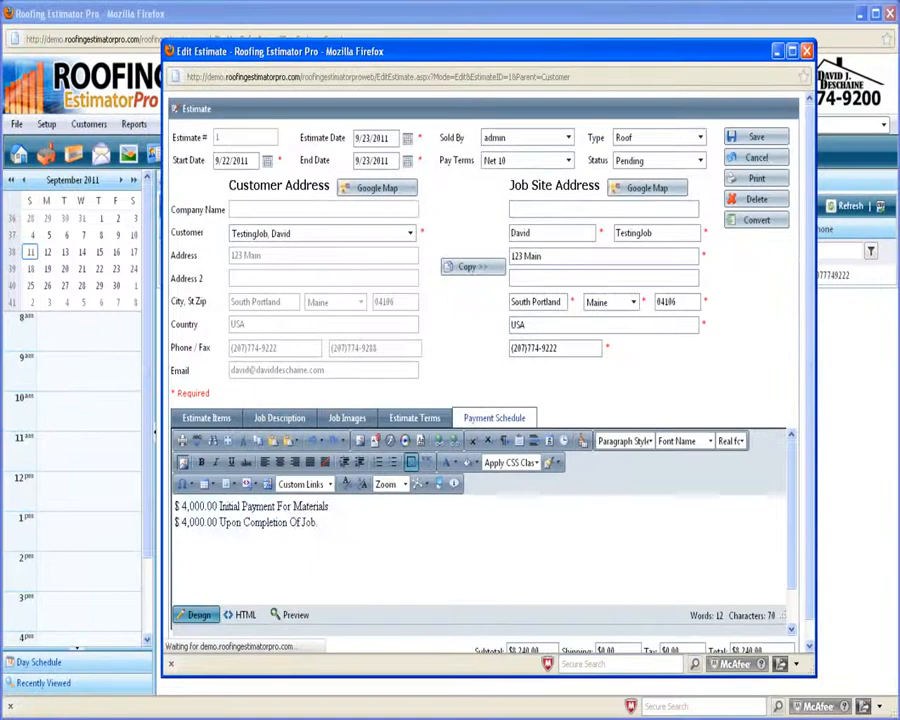
{"action": "left_click", "coordinate": [756, 325]}
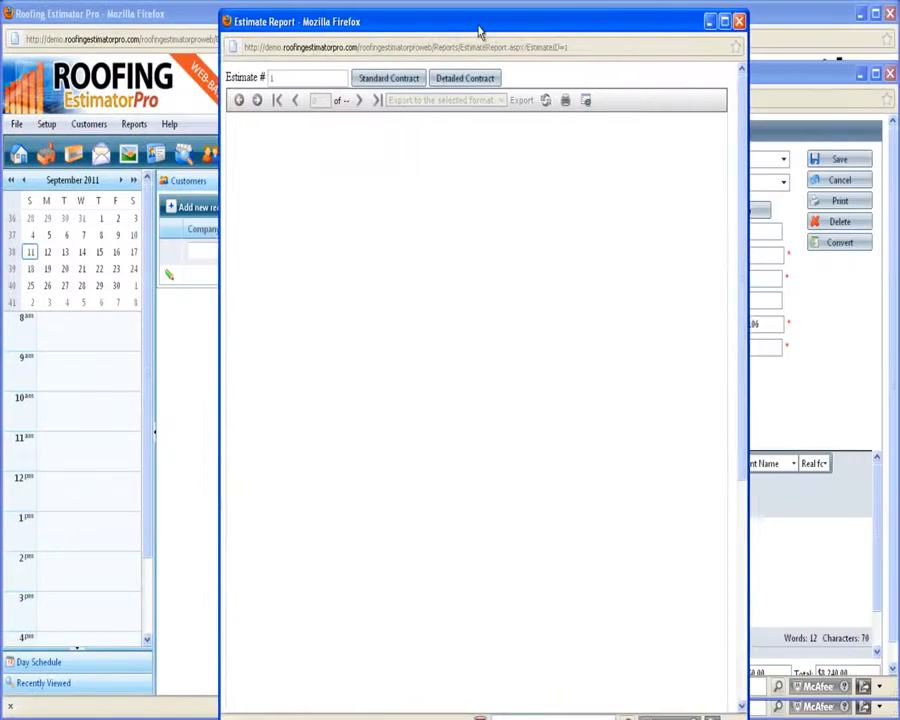
{"action": "left_click_drag", "start_coordinate": [479, 33], "coordinate": [498, 28]}
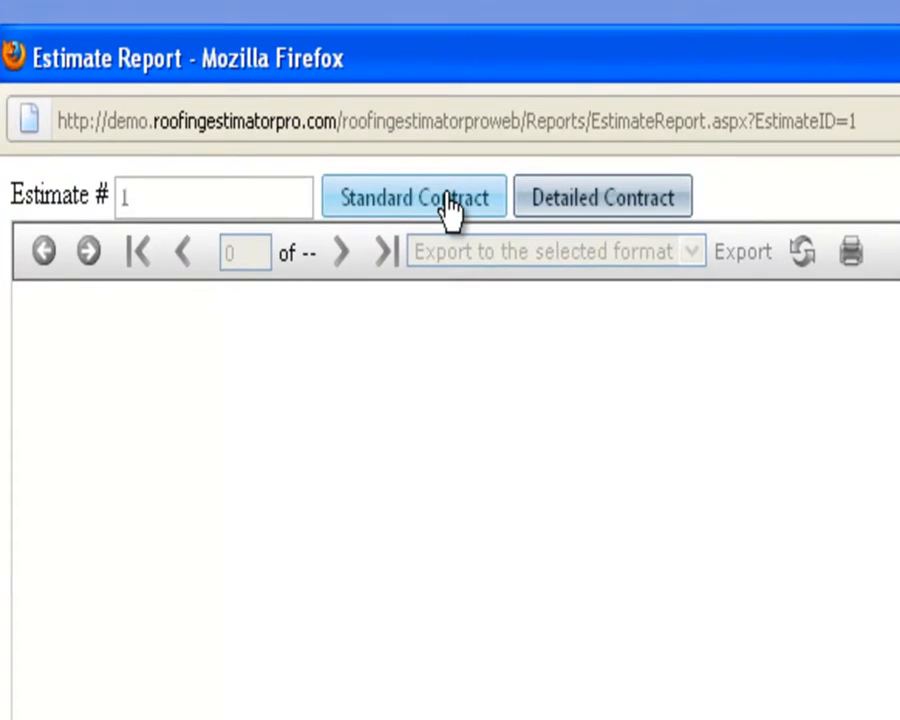
Generate the Standard Contract report and move and widen its window to fit the page.
{"action": "left_click", "coordinate": [450, 205]}
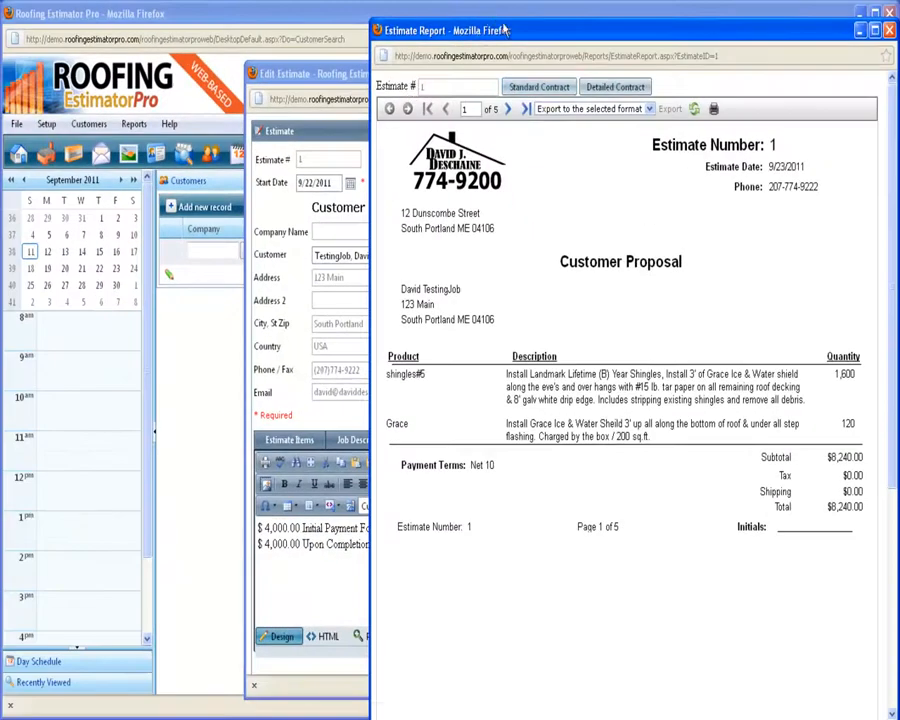
{"action": "left_click_drag", "start_coordinate": [505, 30], "coordinate": [358, 21]}
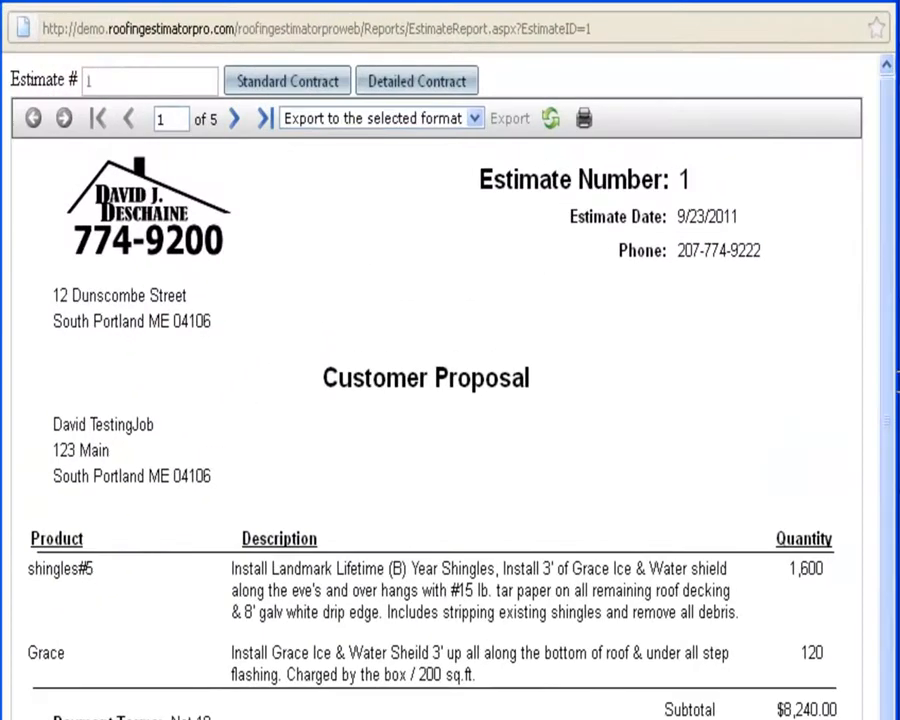
{"action": "left_click_drag", "start_coordinate": [893, 382], "coordinate": [899, 382]}
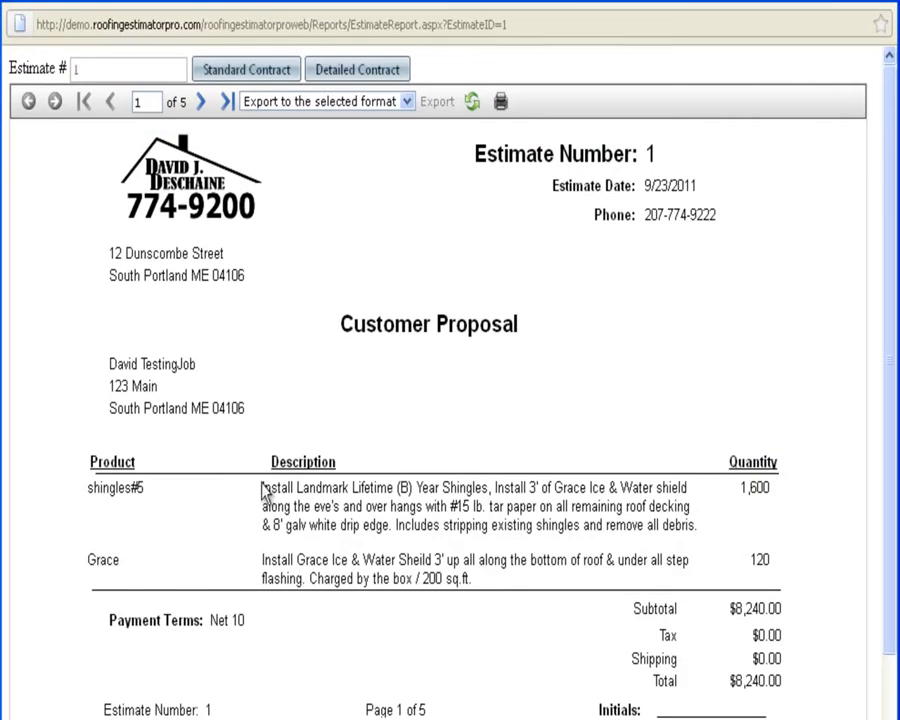
{"action": "left_click_drag", "start_coordinate": [262, 488], "coordinate": [761, 530]}
{"action": "left_click", "coordinate": [736, 536]}
Page through the report to page 3, Customer Specific Photos.
{"action": "left_click", "coordinate": [200, 102]}
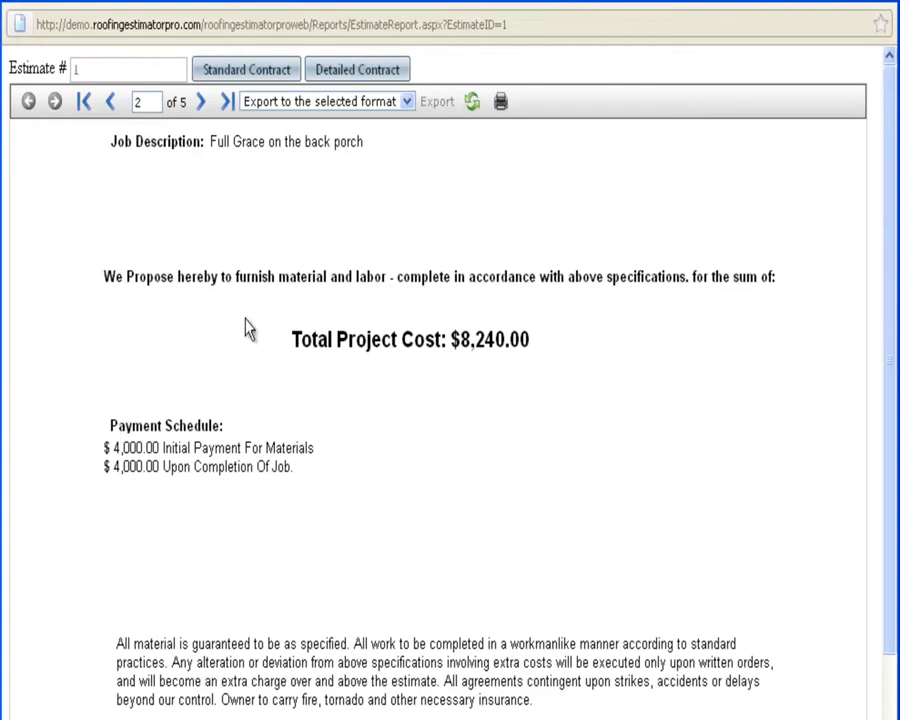
{"action": "scroll", "coordinate": [370, 551], "scroll_direction": "down", "scroll_amount": 5}
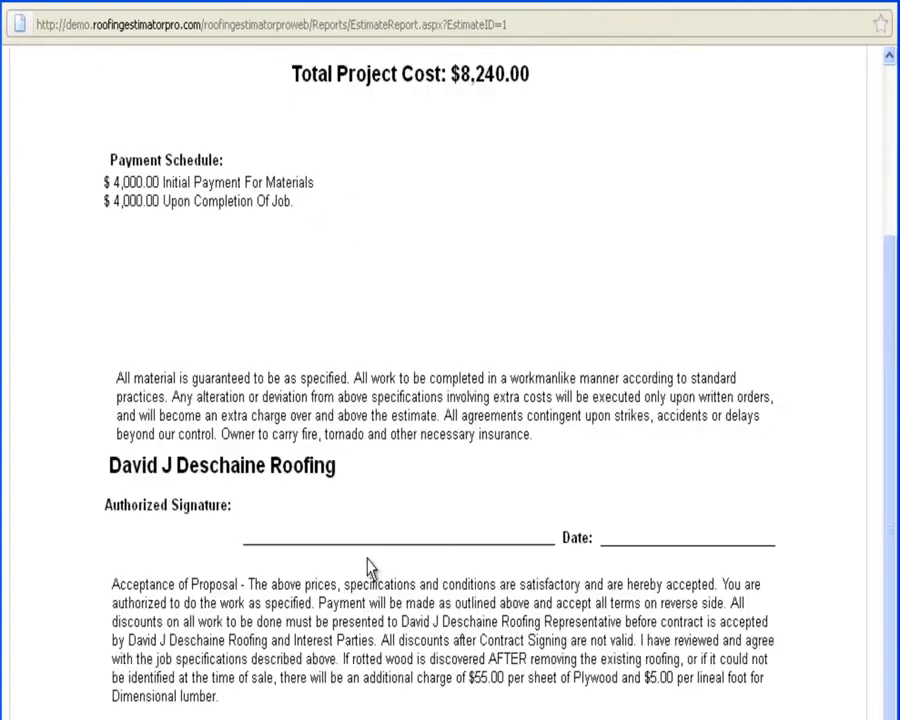
{"action": "scroll", "coordinate": [365, 557], "scroll_direction": "down", "scroll_amount": 2}
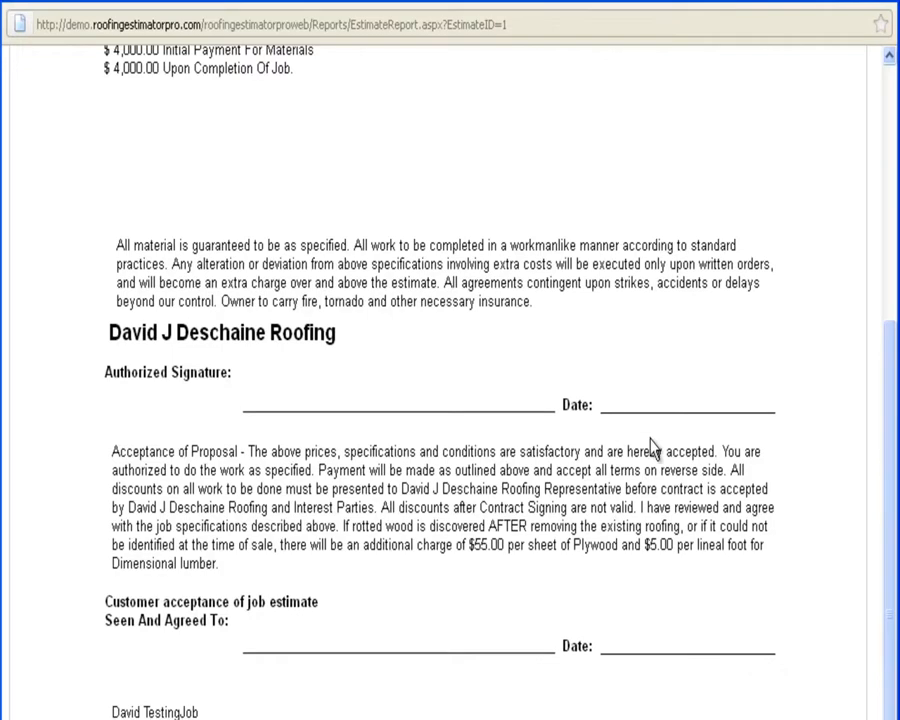
{"action": "scroll", "coordinate": [650, 447], "scroll_direction": "down", "scroll_amount": 2}
{"action": "scroll", "coordinate": [632, 423], "scroll_direction": "up", "scroll_amount": 5}
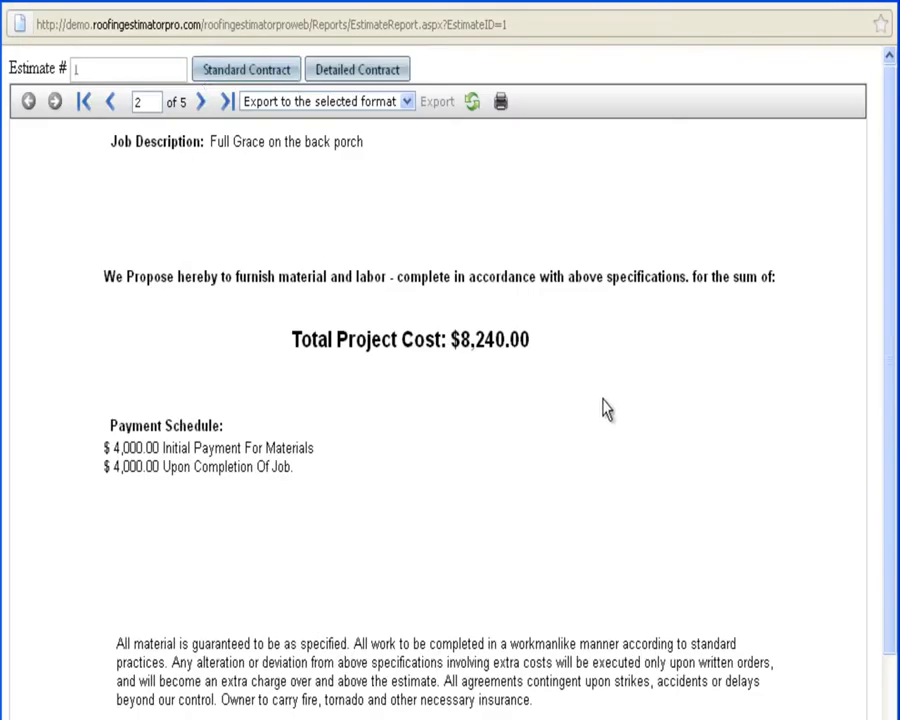
{"action": "left_click", "coordinate": [204, 104]}
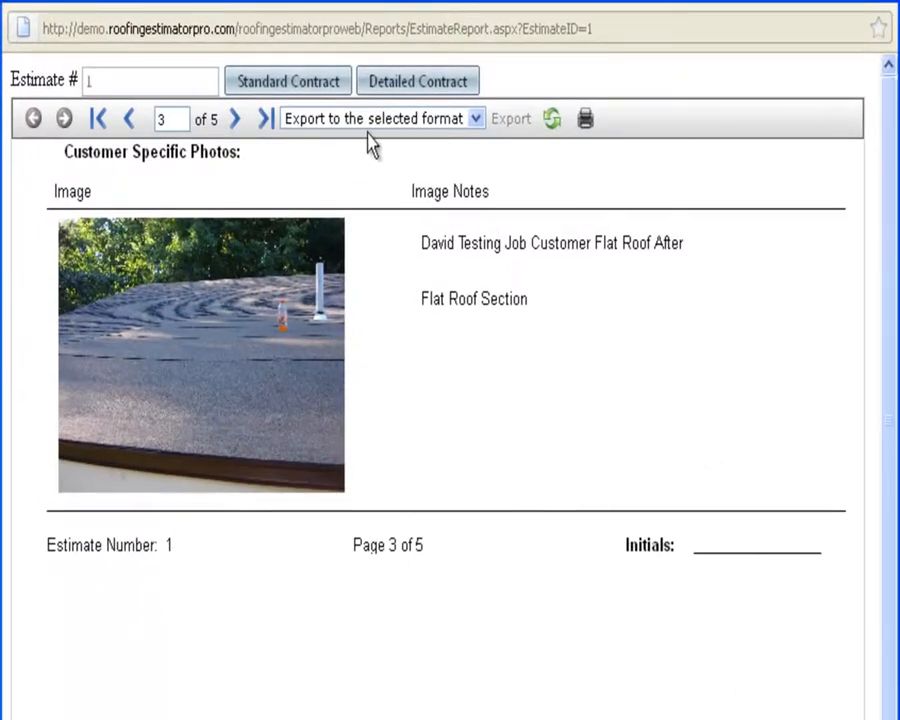
Advance the report to page 5, Estimate Terms and Conditions, and open its print settings.
{"action": "left_click", "coordinate": [235, 121]}
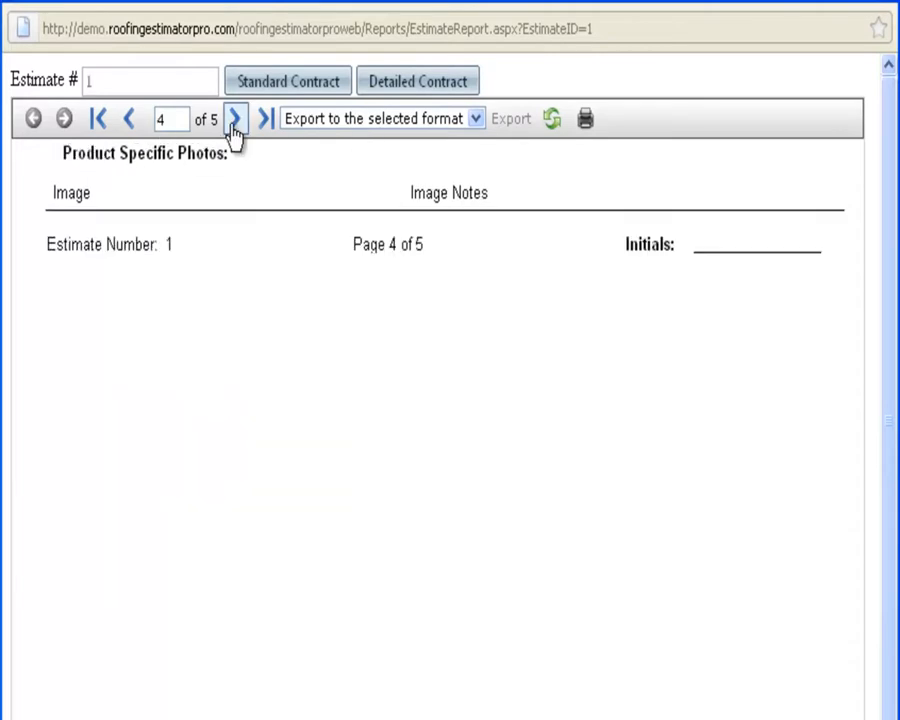
{"action": "left_click", "coordinate": [235, 122]}
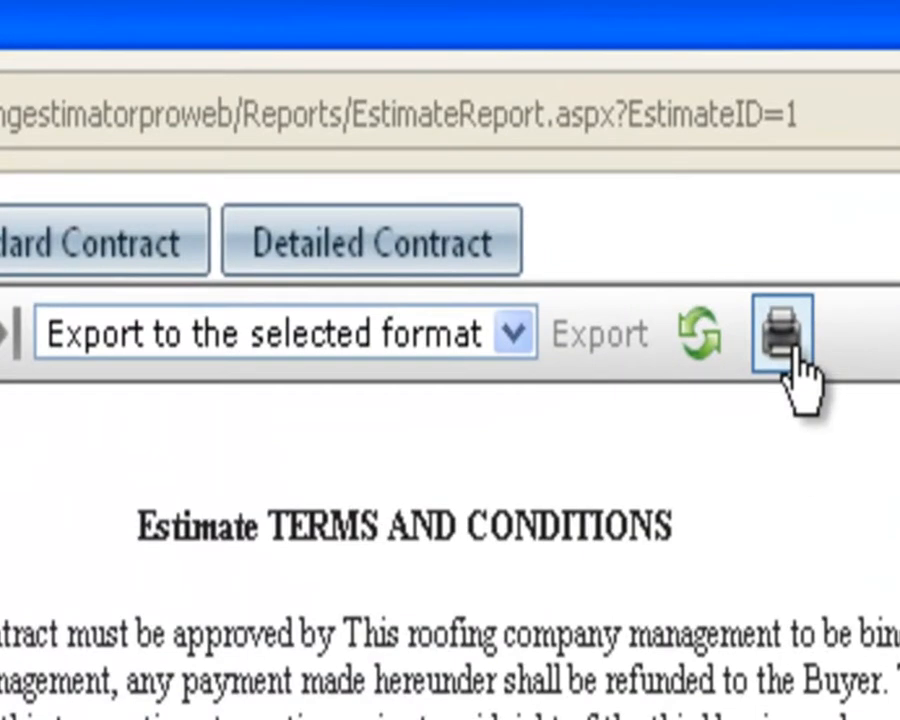
{"action": "left_click", "coordinate": [539, 91]}
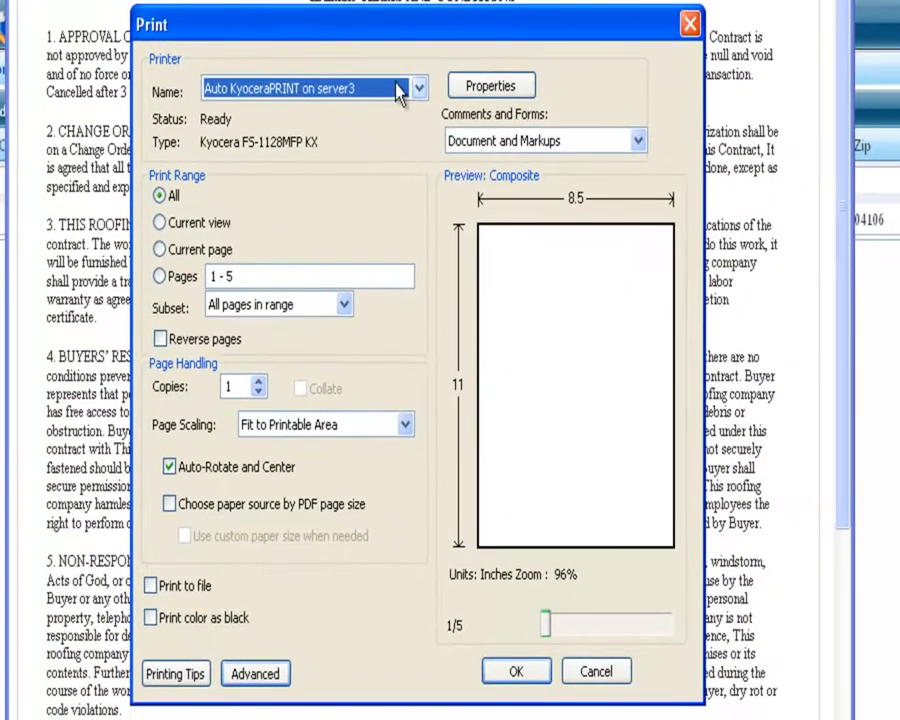
Select Adobe PDF as the printer and print the five-page contract.
{"action": "left_click", "coordinate": [419, 89]}
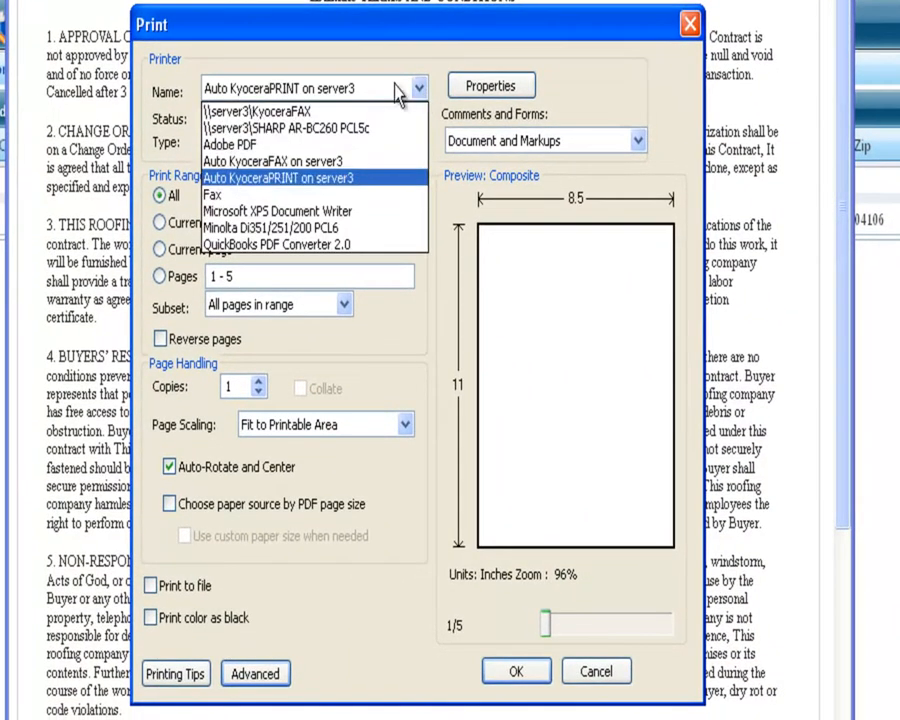
{"action": "left_click", "coordinate": [315, 158]}
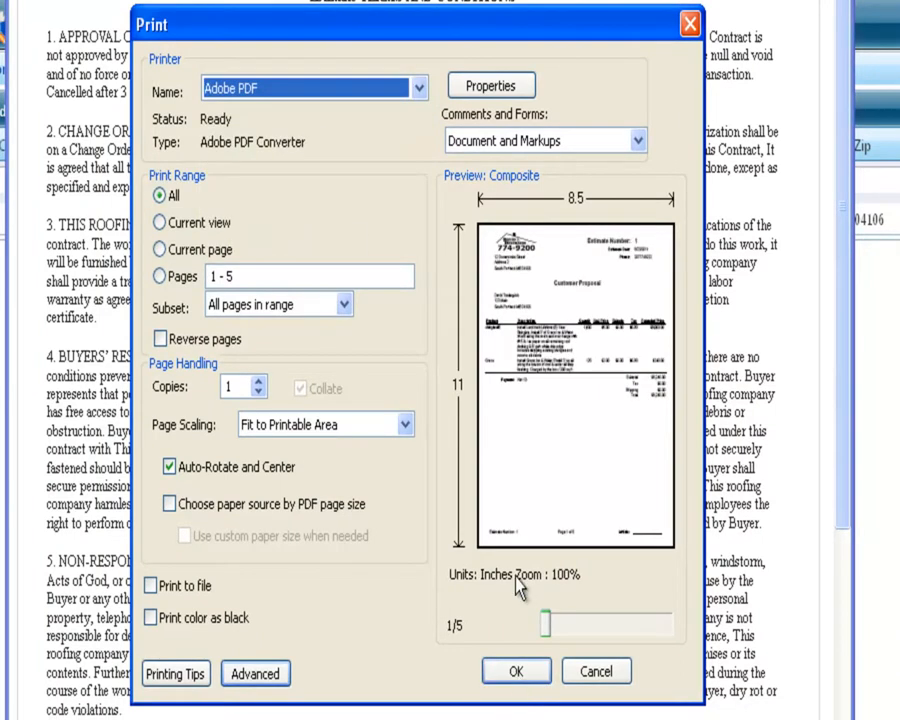
{"action": "left_click", "coordinate": [420, 88]}
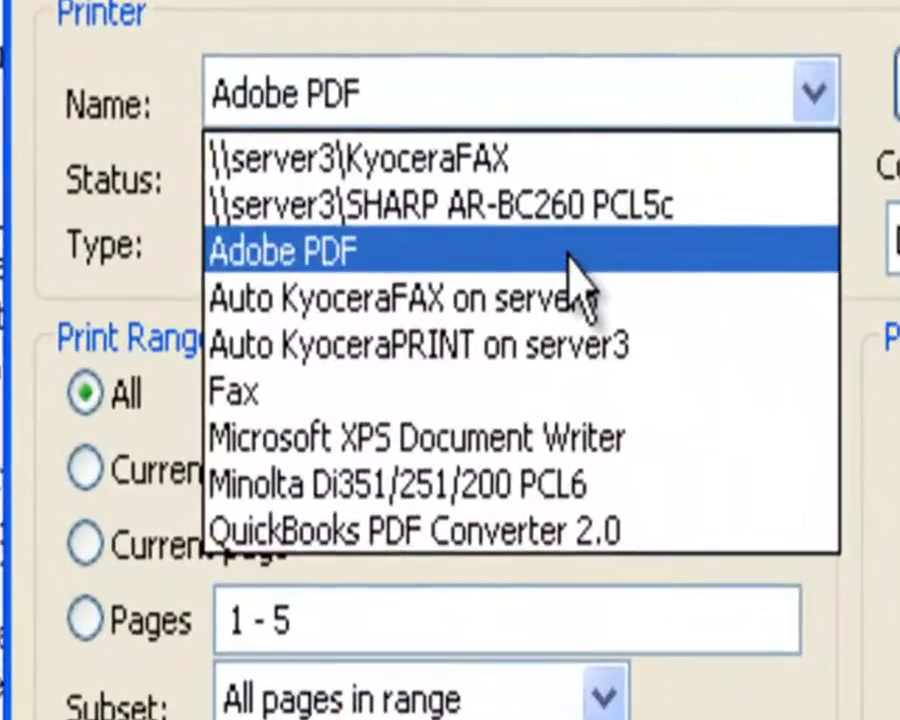
{"action": "left_click", "coordinate": [518, 236]}
{"action": "left_click", "coordinate": [460, 510]}
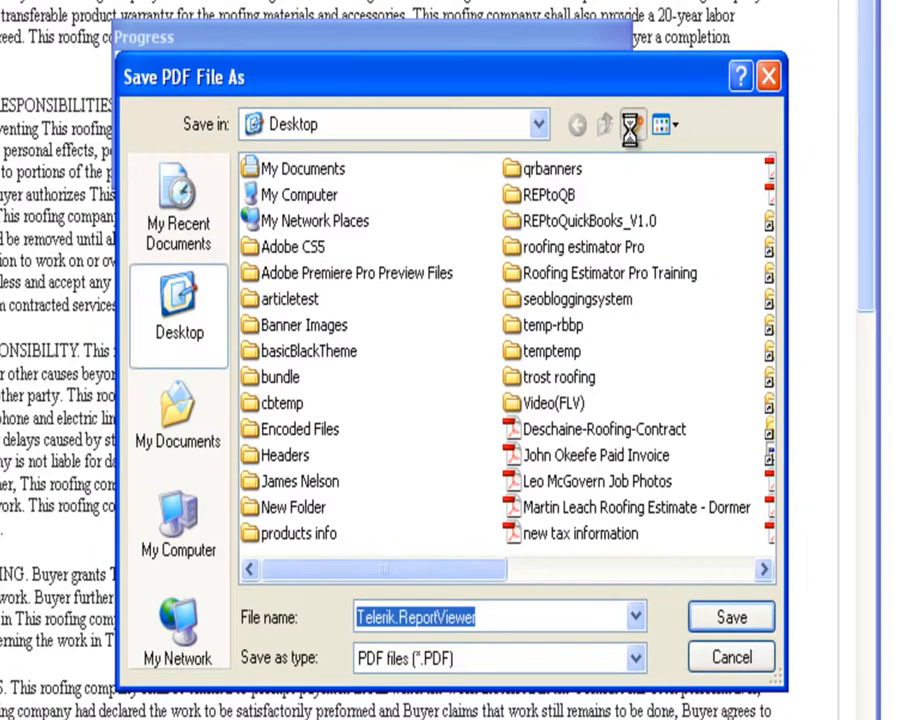
Create a new Desktop folder named after the customer and open it.
{"action": "left_click", "coordinate": [630, 128]}
{"action": "type", "text": "David D"}
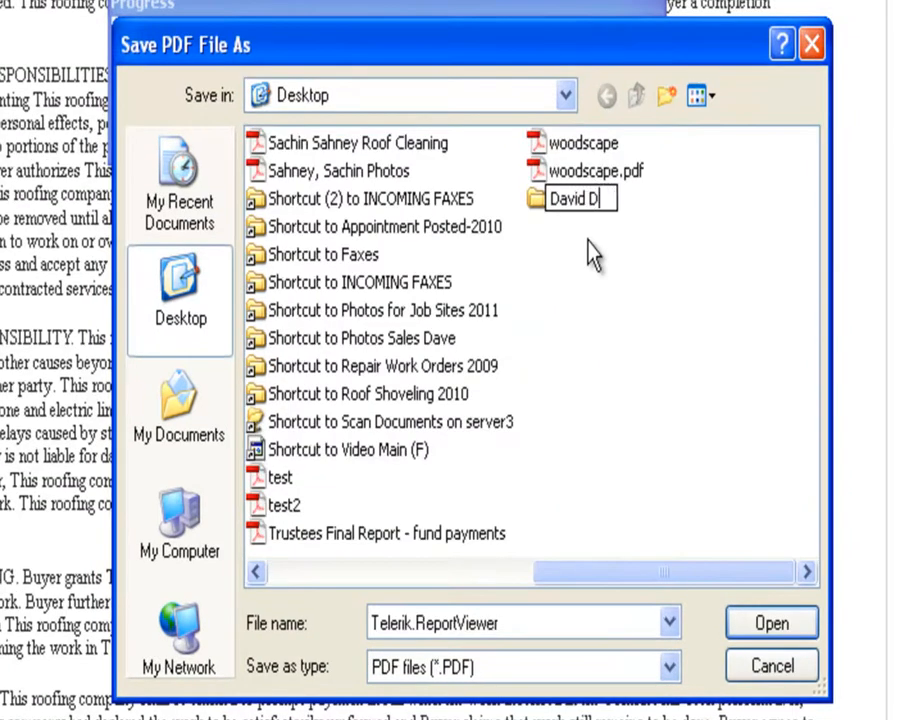
{"action": "key", "text": "BackSpace"}
{"action": "type", "text": "Testingjob"}
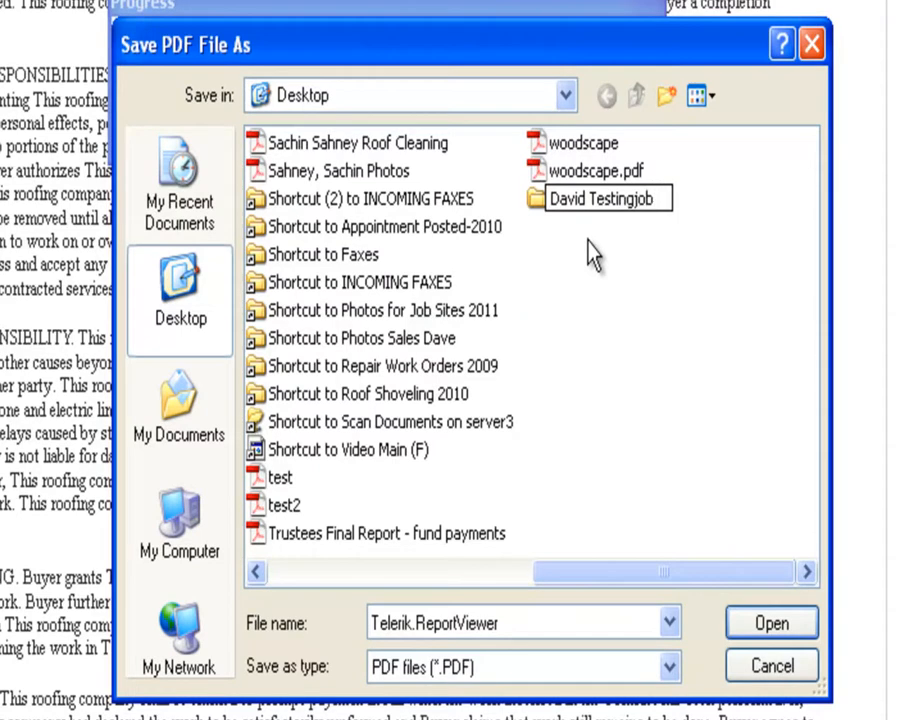
{"action": "double_click", "coordinate": [540, 213]}
Save the PDF there under the customer's name followed by 'Contract'.
{"action": "left_click", "coordinate": [430, 612]}
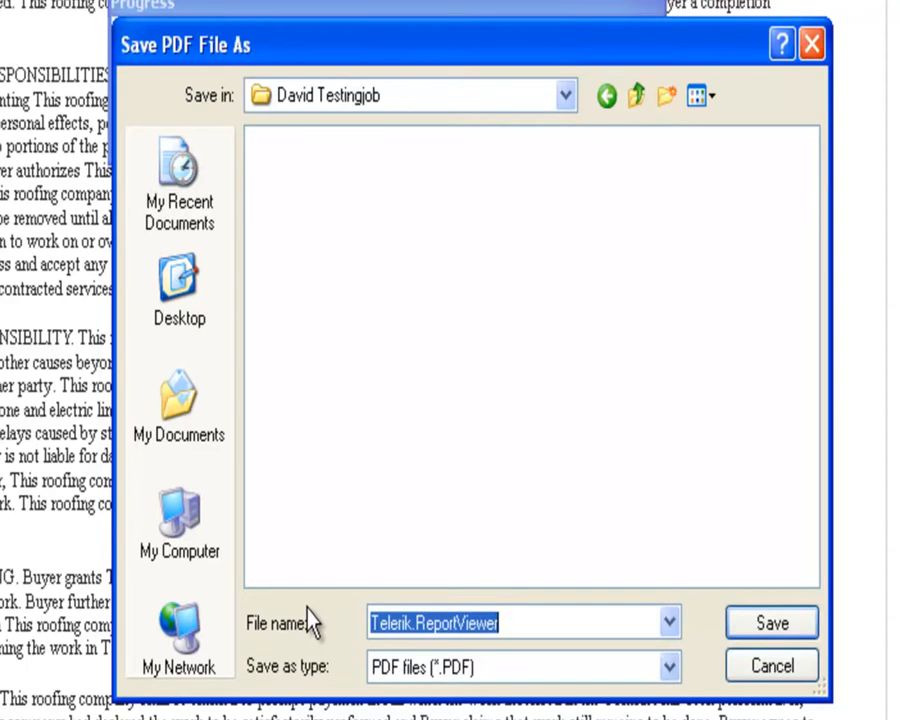
{"action": "type", "text": "Davi"}
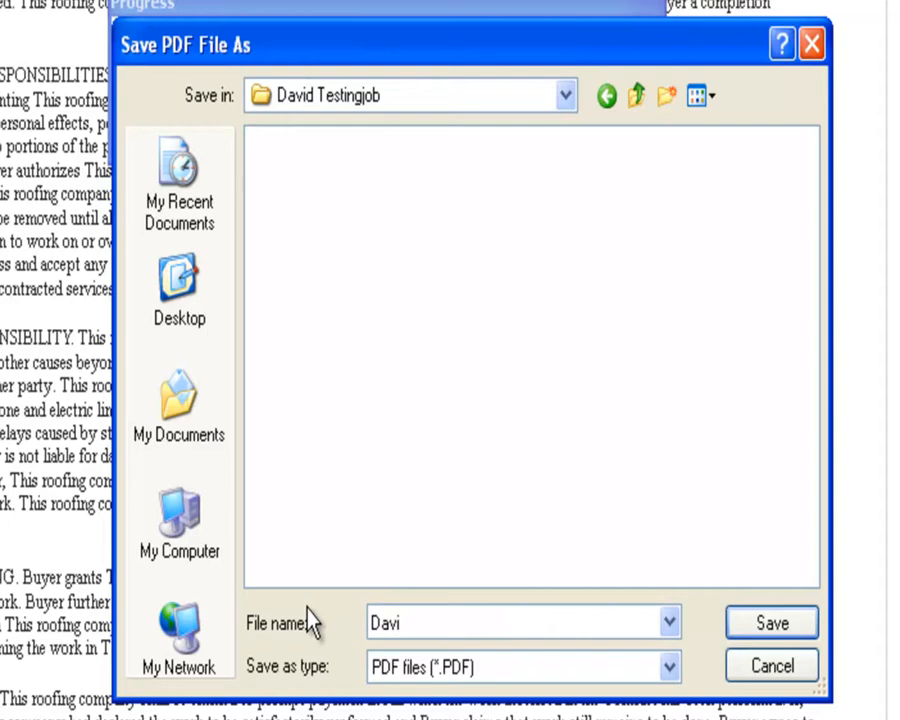
{"action": "type", "text": "d Testingjob Contract"}
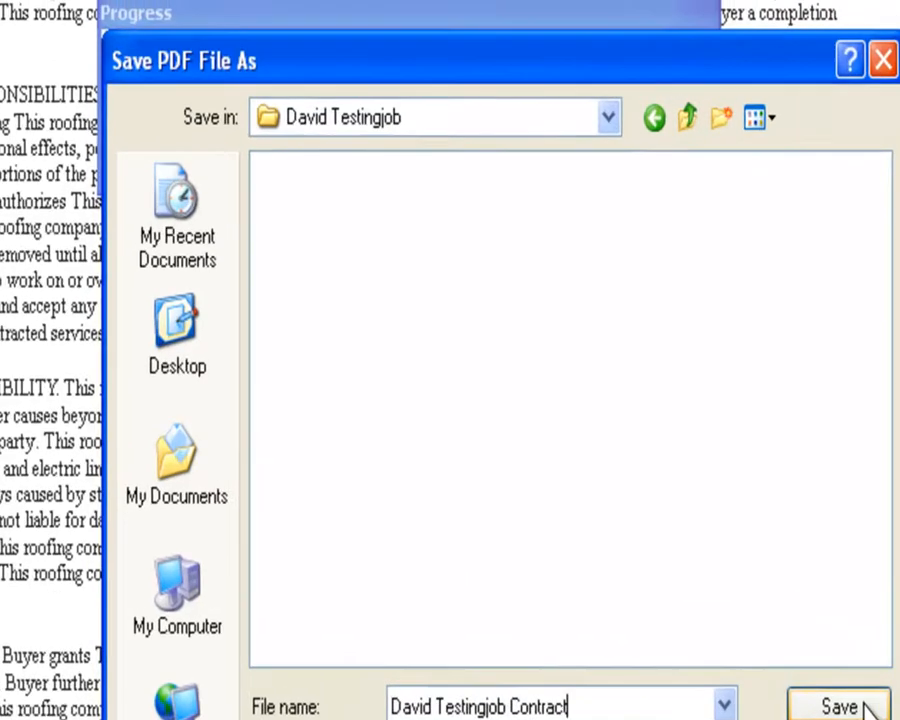
{"action": "left_click", "coordinate": [790, 630]}
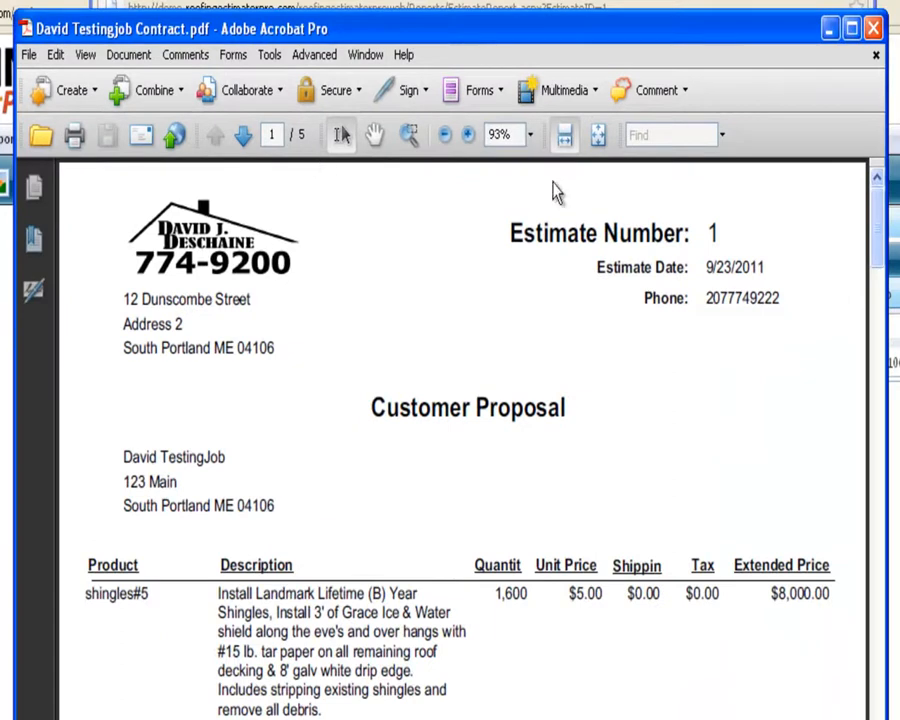
Scroll the contract PDF in Acrobat from the proposal through the signature section to the photo page.
{"action": "scroll", "coordinate": [340, 135], "scroll_direction": "down", "scroll_amount": 15}
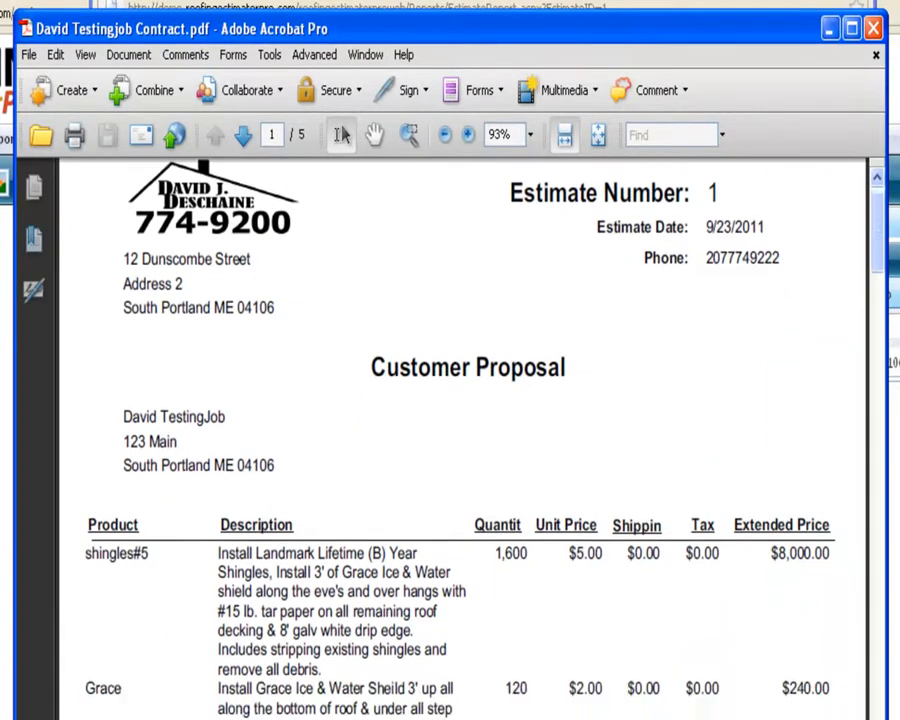
{"action": "scroll", "coordinate": [340, 135], "scroll_direction": "down", "scroll_amount": 5}
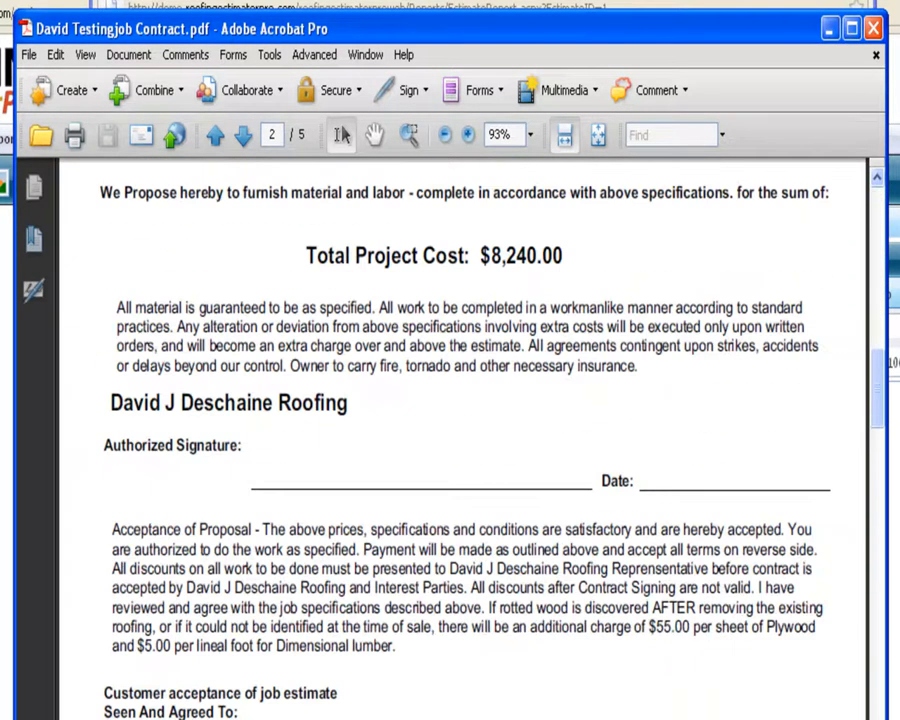
{"action": "scroll", "coordinate": [878, 412], "scroll_direction": "down", "scroll_amount": 5}
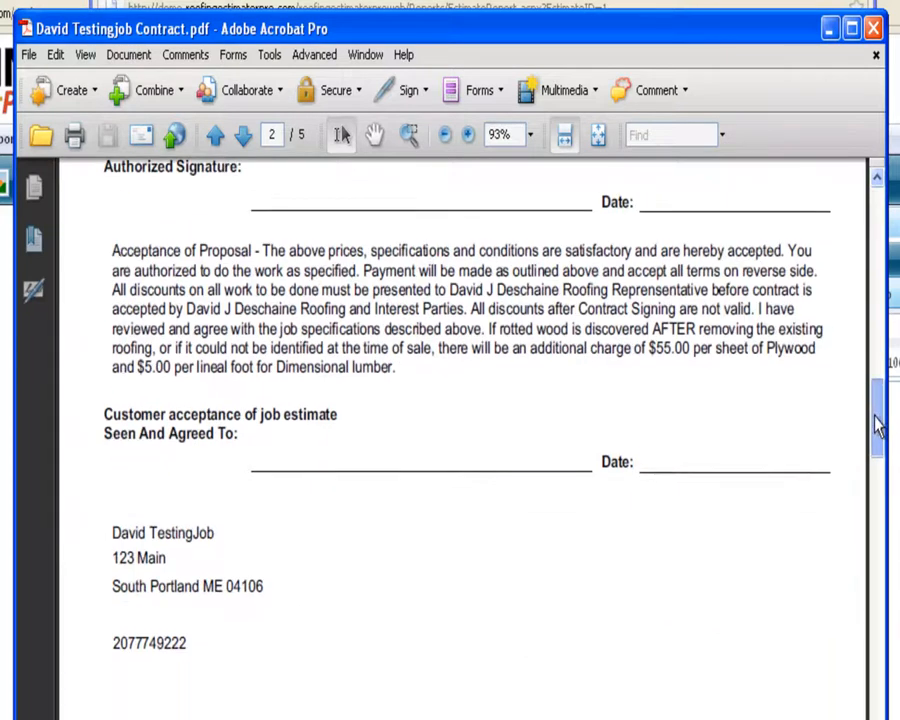
{"action": "left_click_drag", "start_coordinate": [873, 470], "coordinate": [872, 176]}
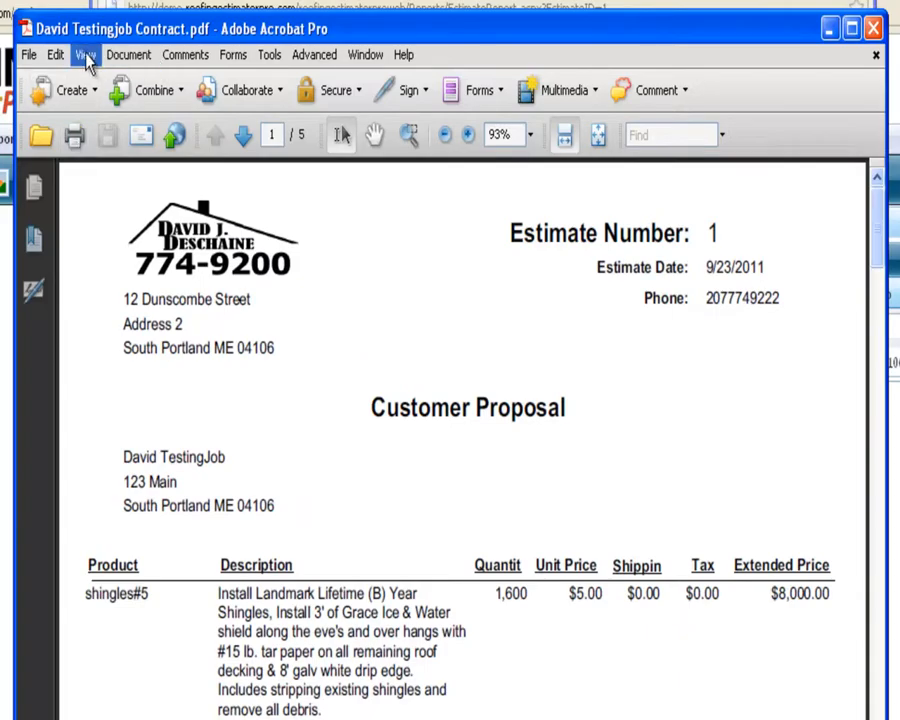
Close the contract PDF and the Estimate Report window, returning to the Edit Customer record showing estimate 1.
{"action": "left_click", "coordinate": [872, 27]}
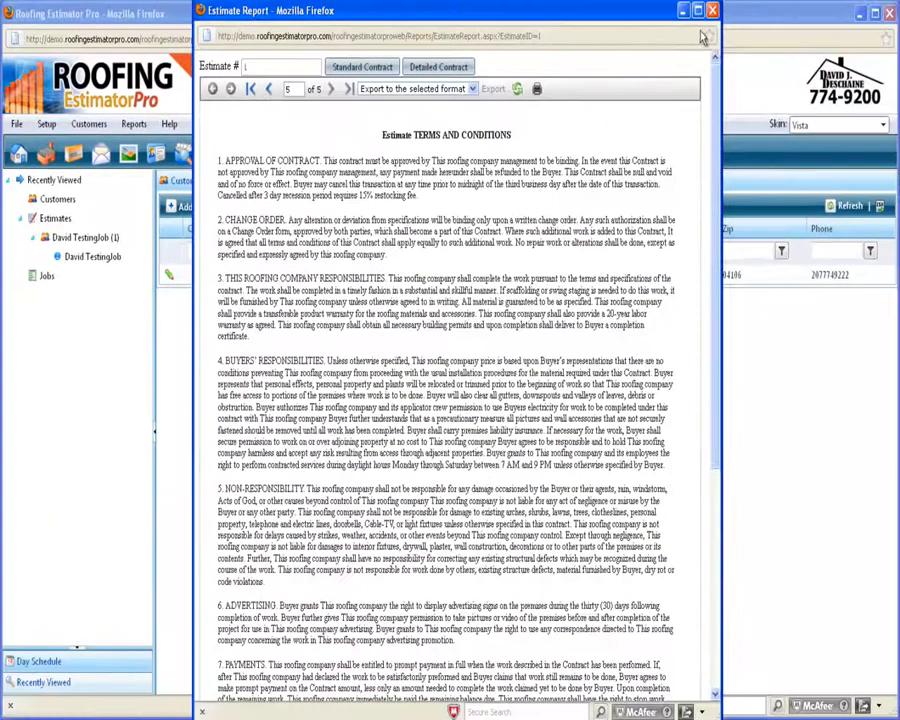
{"action": "left_click", "coordinate": [363, 67]}
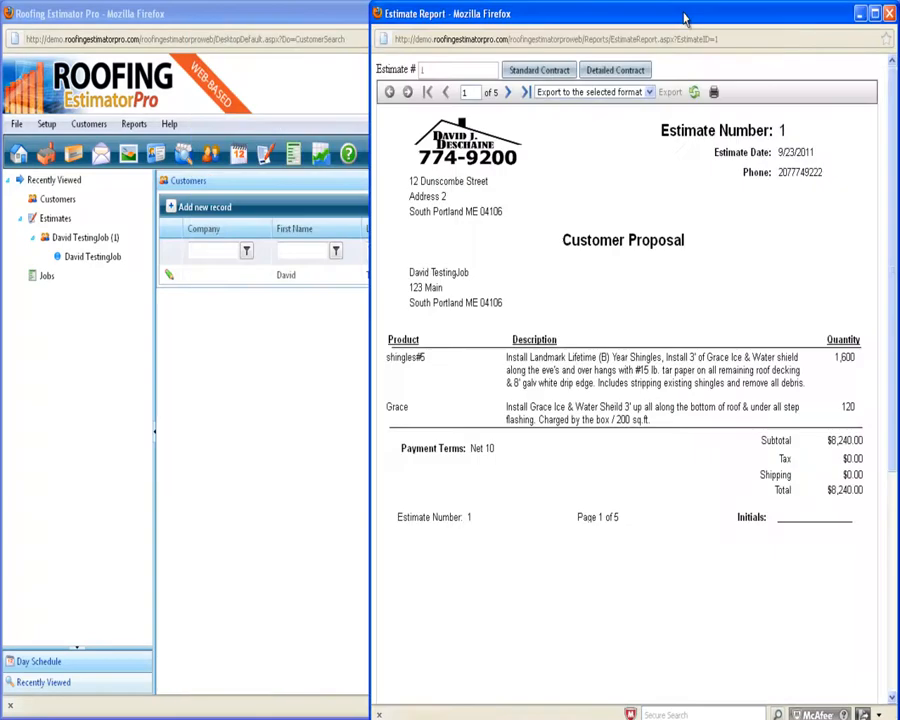
{"action": "left_click_drag", "start_coordinate": [703, 17], "coordinate": [625, 27]}
{"action": "left_click", "coordinate": [811, 24]}
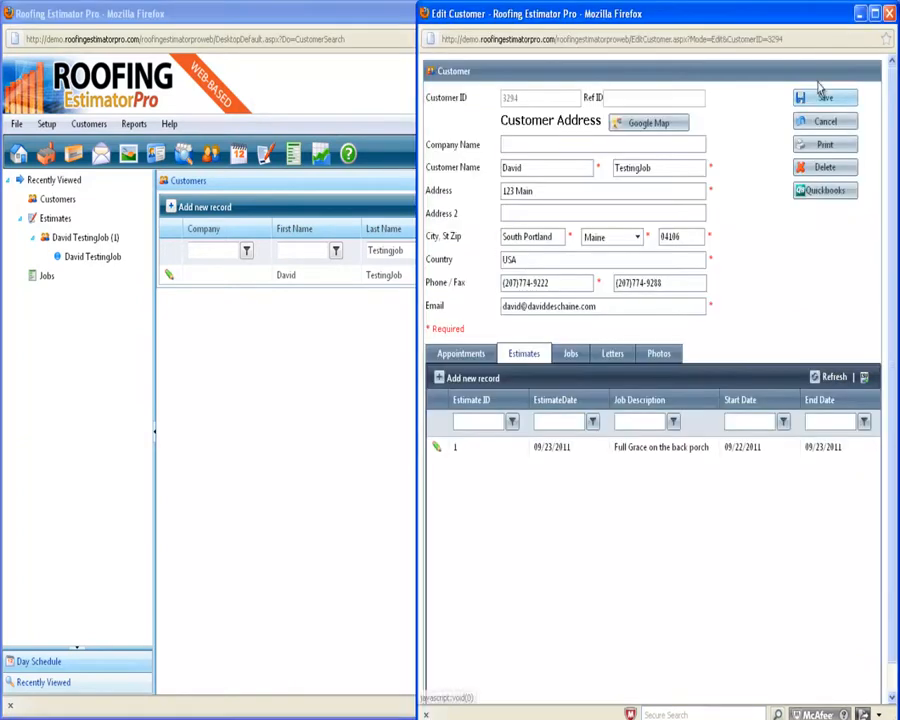
{"action": "left_click_drag", "start_coordinate": [779, 20], "coordinate": [614, 26]}
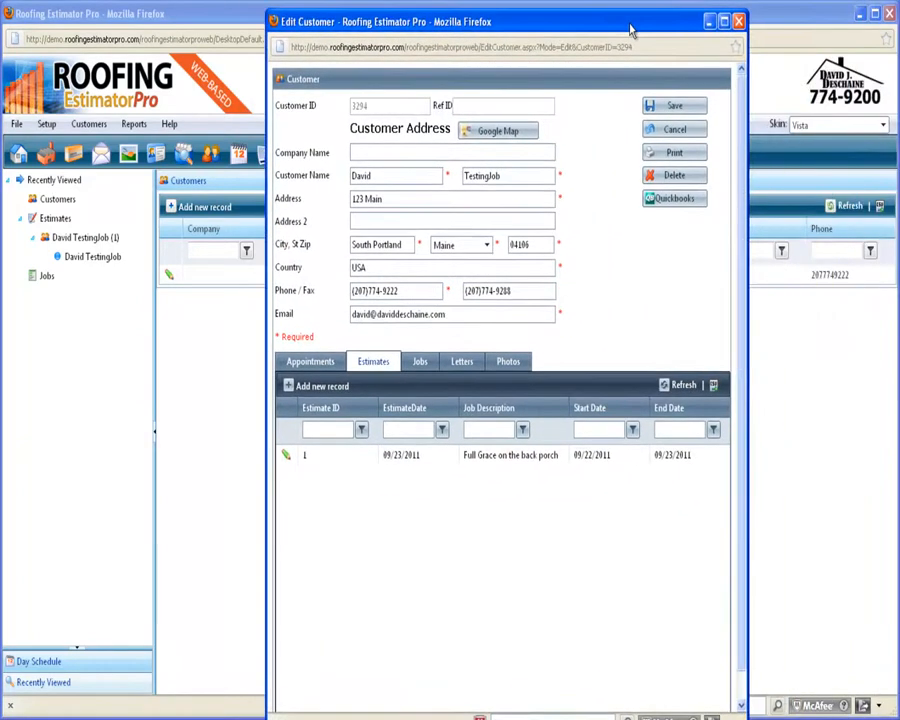